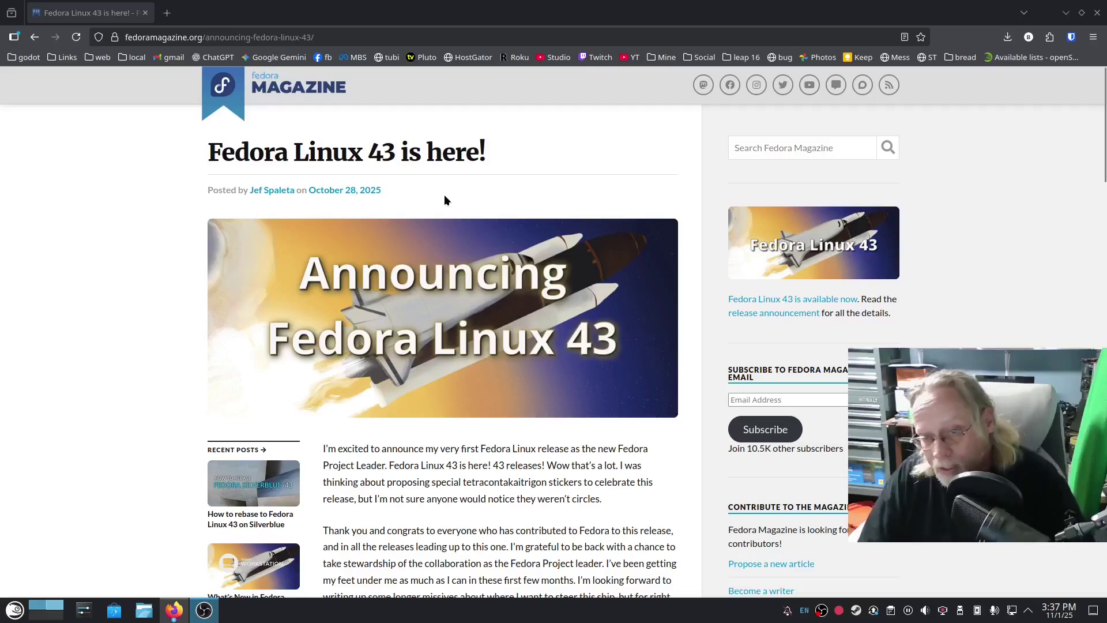
Step: Open the Fedora 43 release notes from the Firefox page
{"action": "scroll", "coordinate": [615, 451], "scroll_direction": "down", "scroll_amount": 7}
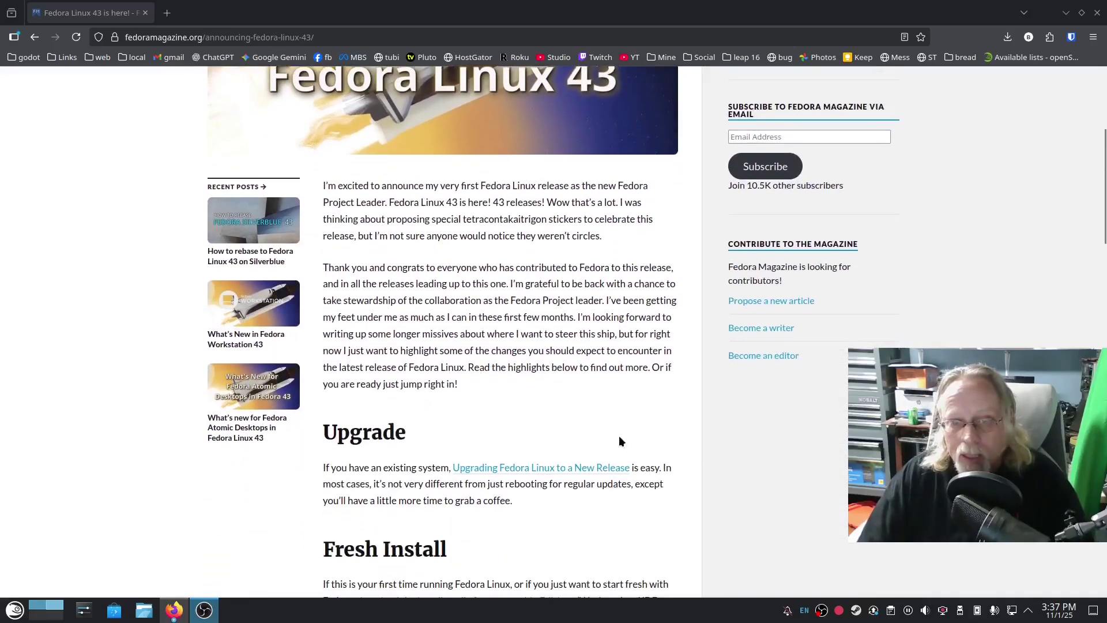
{"action": "scroll", "coordinate": [599, 441], "scroll_direction": "down", "scroll_amount": 3}
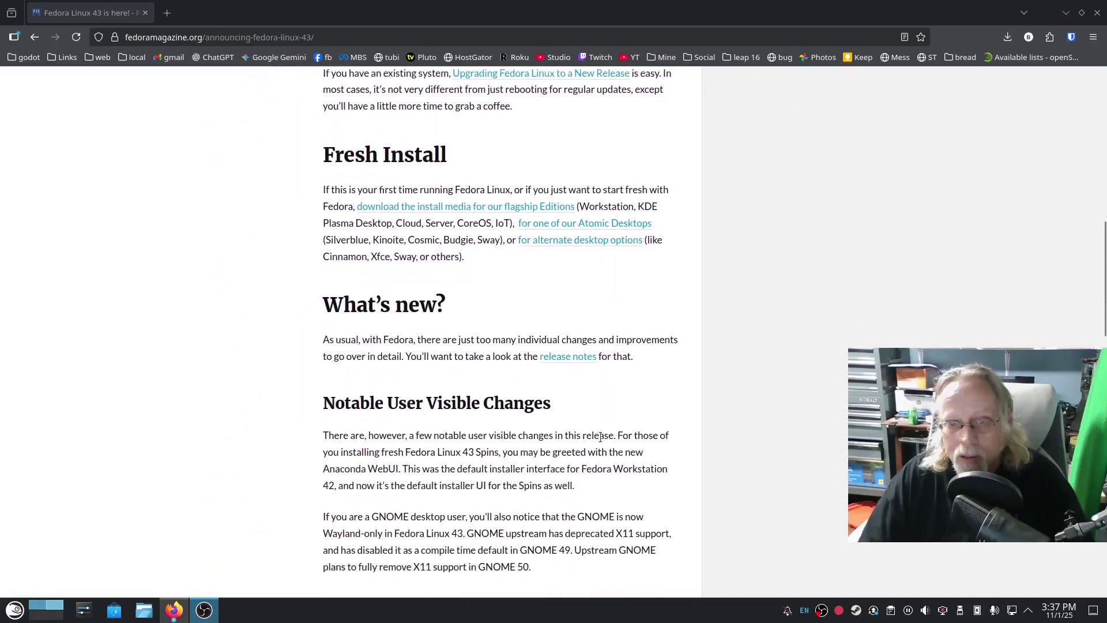
{"action": "left_click", "coordinate": [575, 360]}
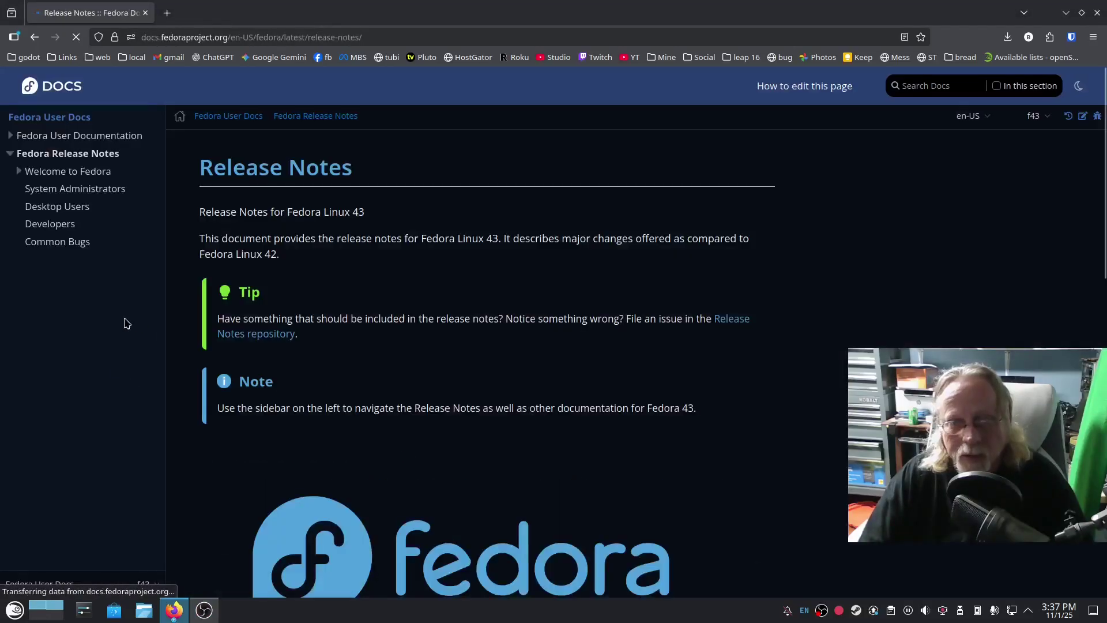
{"action": "scroll", "coordinate": [432, 388], "scroll_direction": "down", "scroll_amount": 5}
{"action": "scroll", "coordinate": [376, 364], "scroll_direction": "up", "scroll_amount": 5}
Step: Read the Welcome to Fedora release notes page, then switch to the live desktop
{"action": "left_click", "coordinate": [36, 172]}
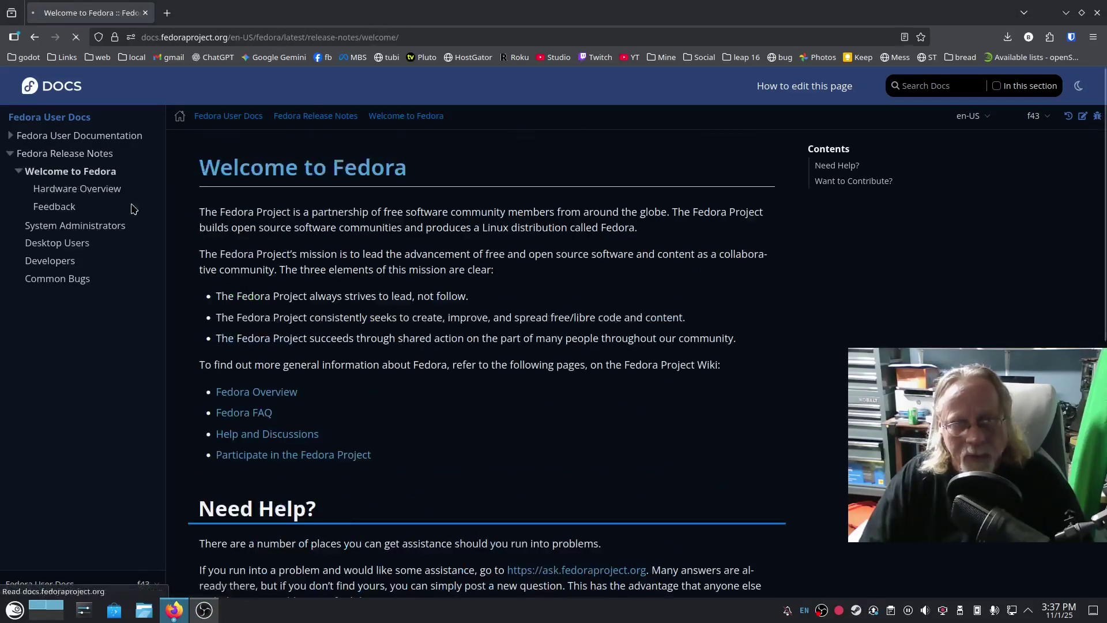
{"action": "scroll", "coordinate": [687, 423], "scroll_direction": "down", "scroll_amount": 2}
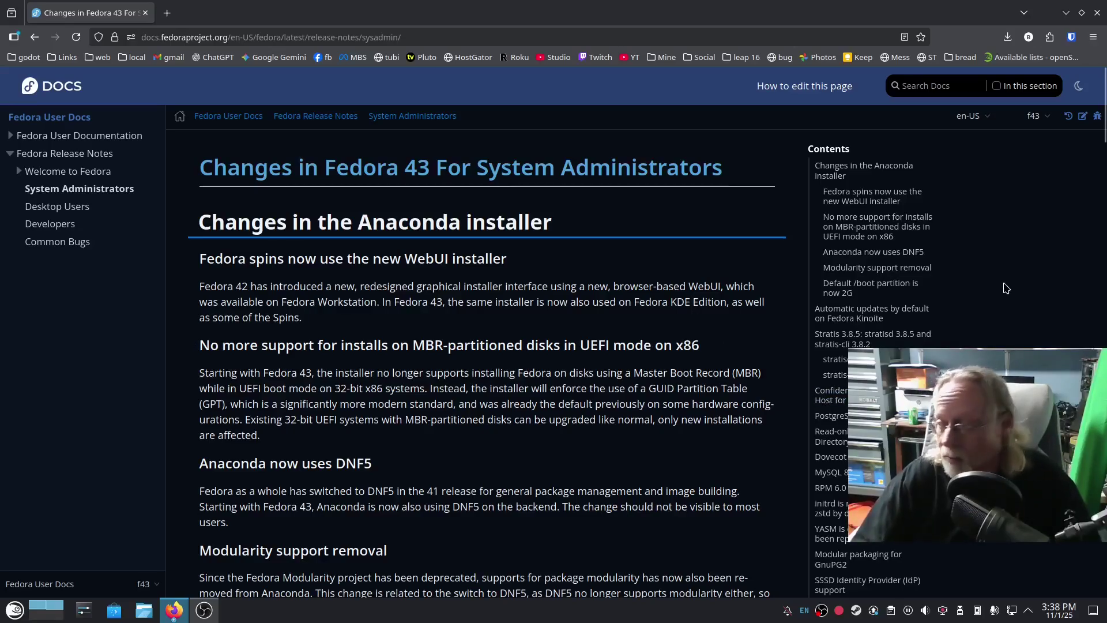
{"action": "key", "text": "super+d"}
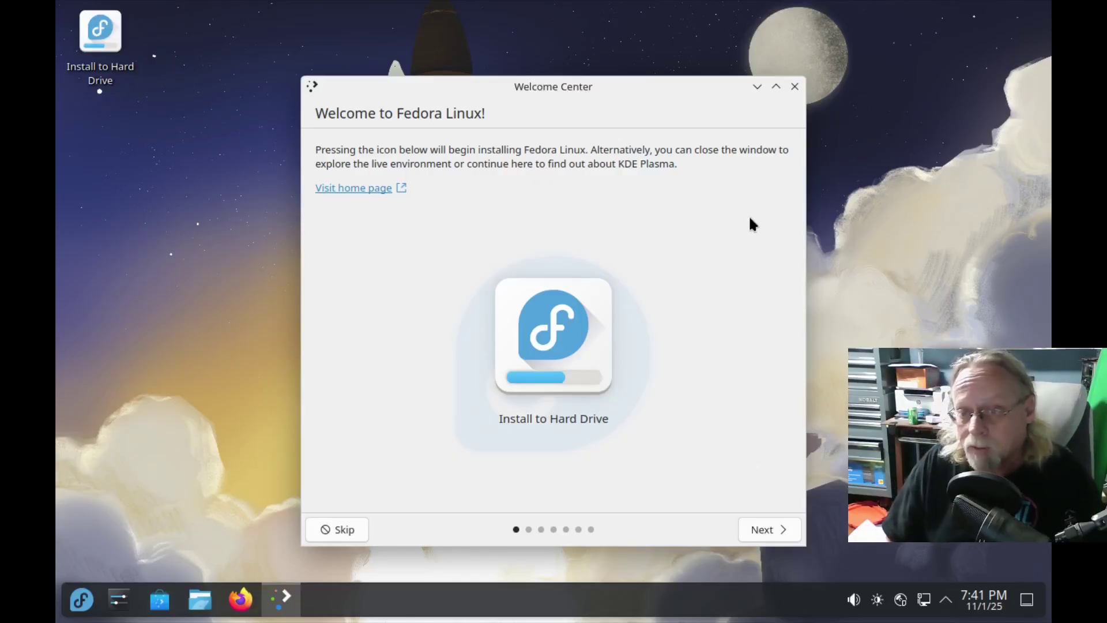
Step: Close the Welcome Center and launch the 'Install to Hard Drive' desktop icon
{"action": "left_click", "coordinate": [796, 86]}
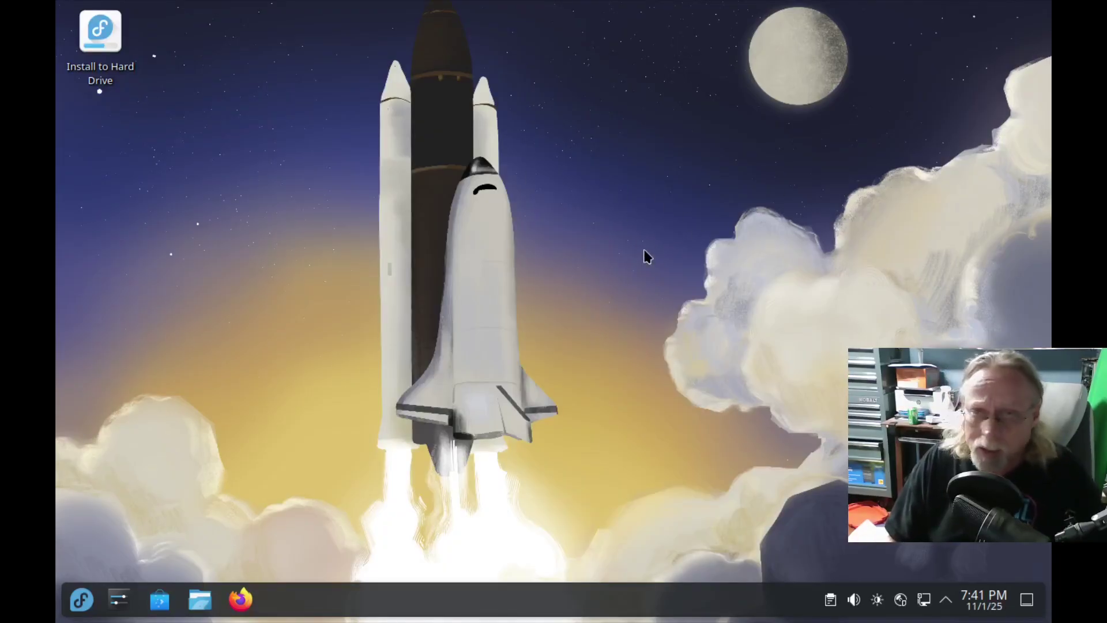
{"action": "double_click", "coordinate": [101, 30]}
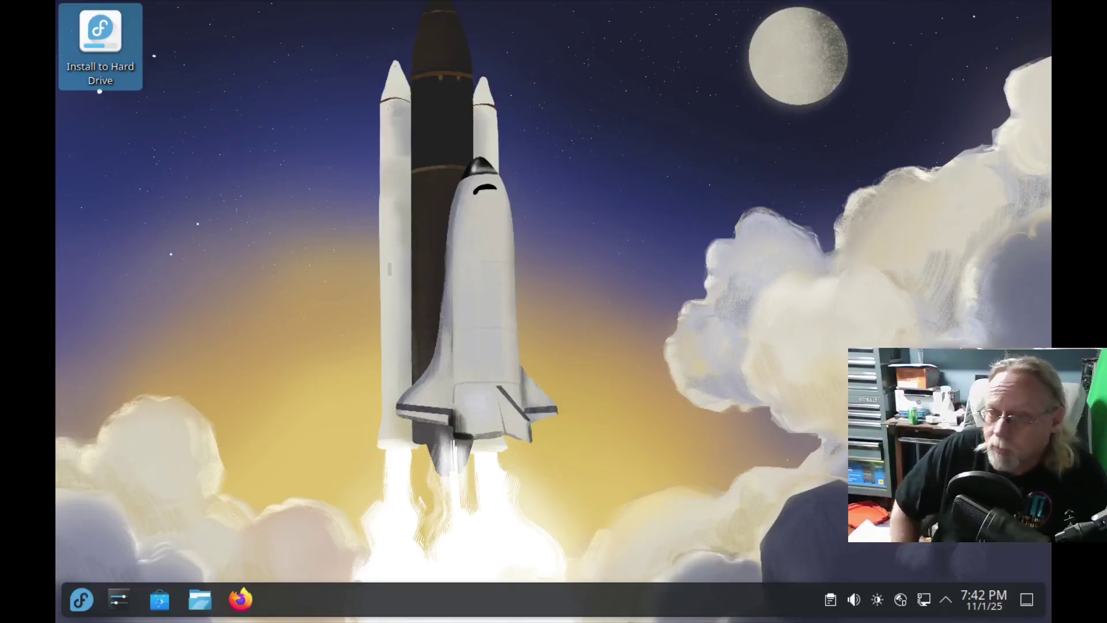
{"action": "double_click", "coordinate": [100, 35]}
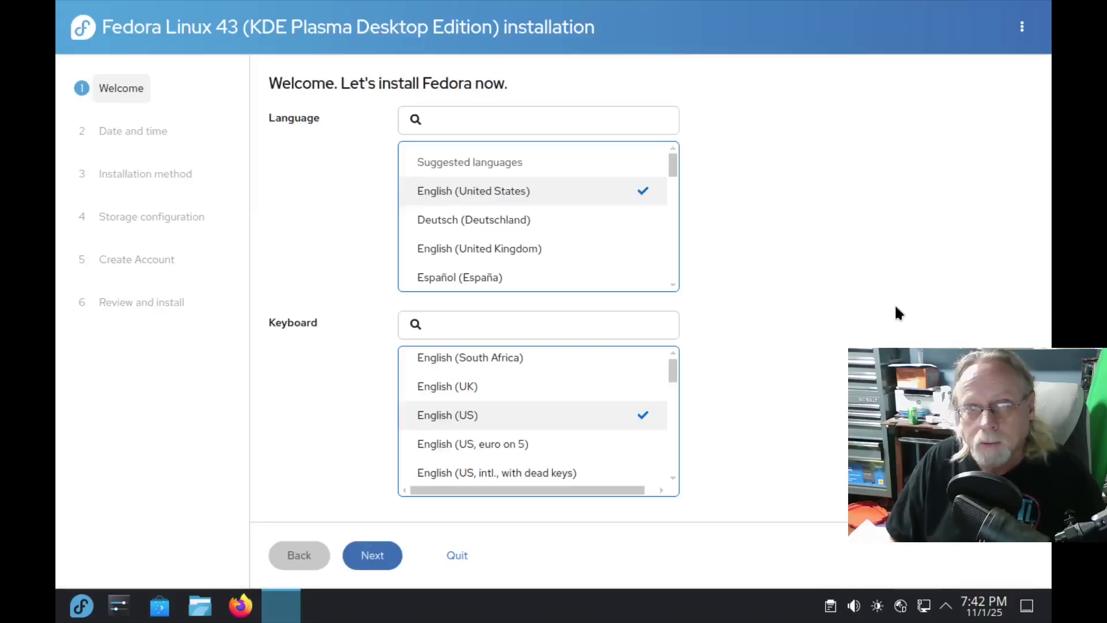
Step: Check Anaconda's About info, then accept English (US) language and automatic America/New_York time
{"action": "left_click", "coordinate": [1022, 27]}
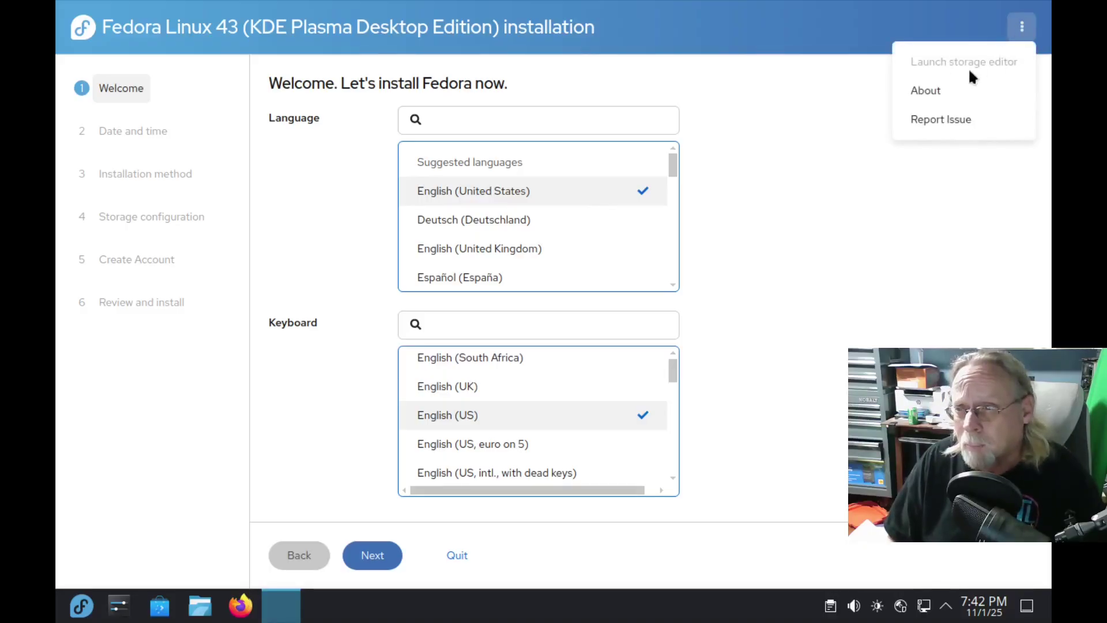
{"action": "left_click", "coordinate": [926, 92]}
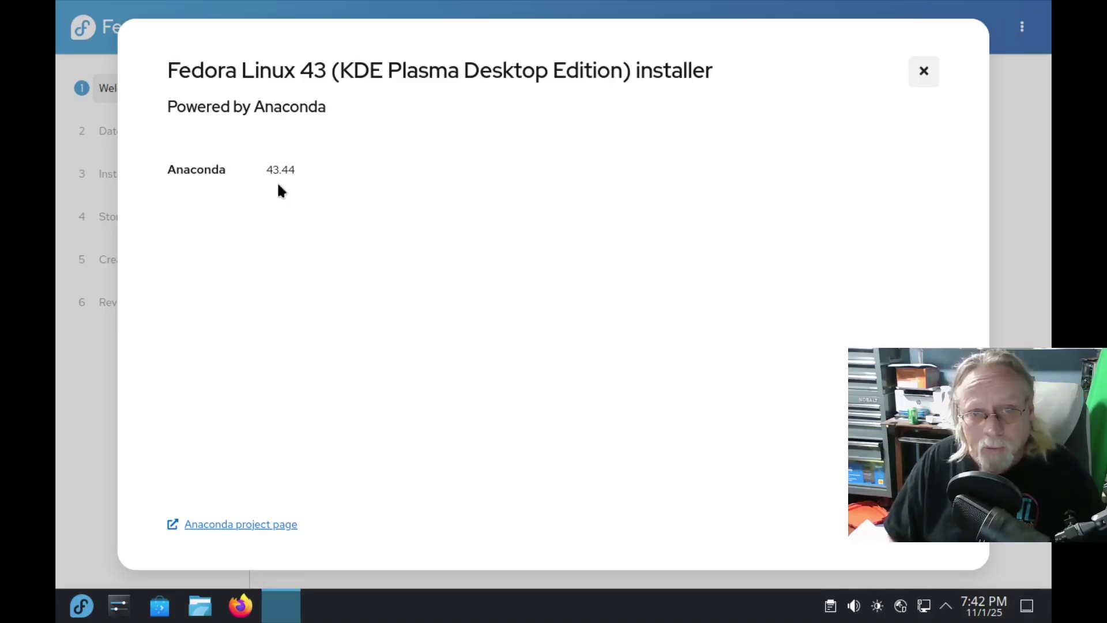
{"action": "left_click", "coordinate": [923, 72]}
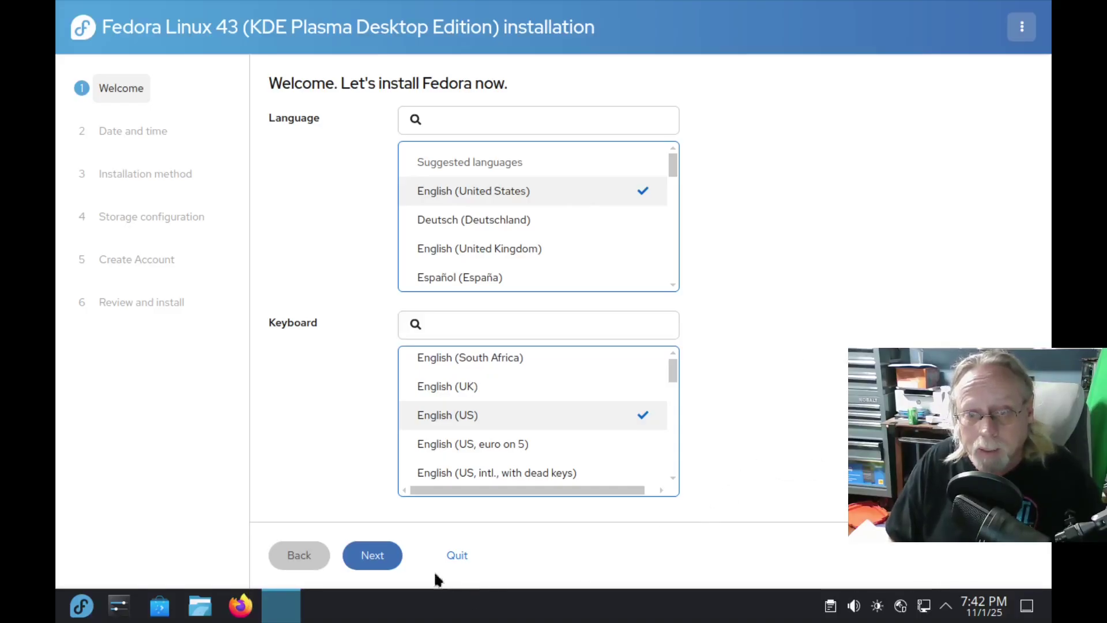
{"action": "left_click", "coordinate": [366, 554]}
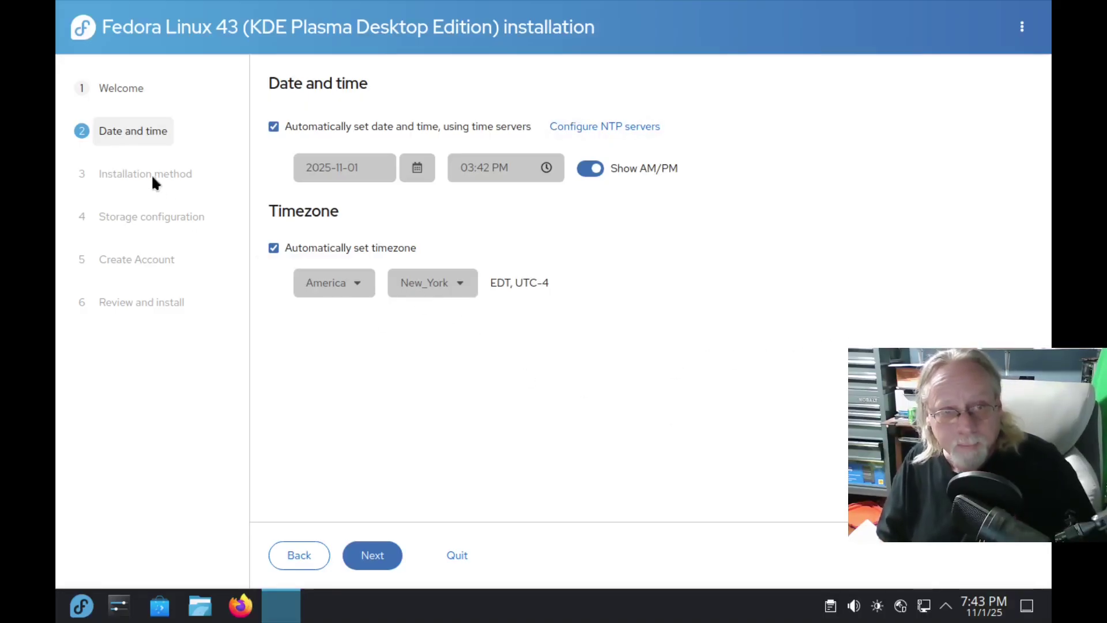
{"action": "left_click", "coordinate": [377, 548]}
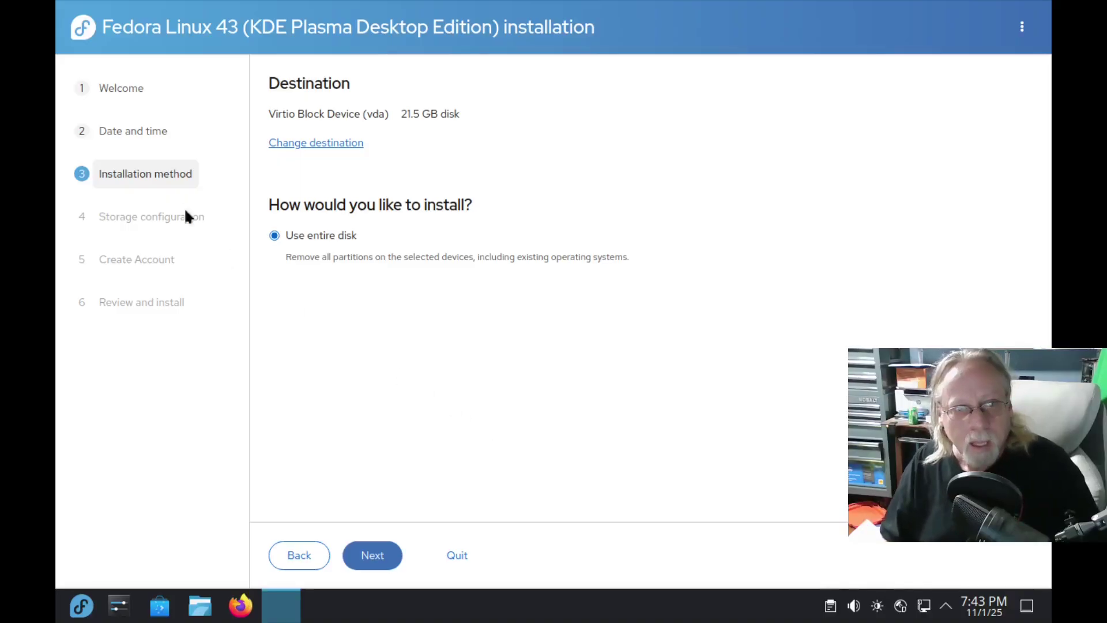
Step: Choose the 21.5 GB Virtio Block Device (vda) as the install destination and continue
{"action": "left_click", "coordinate": [321, 144]}
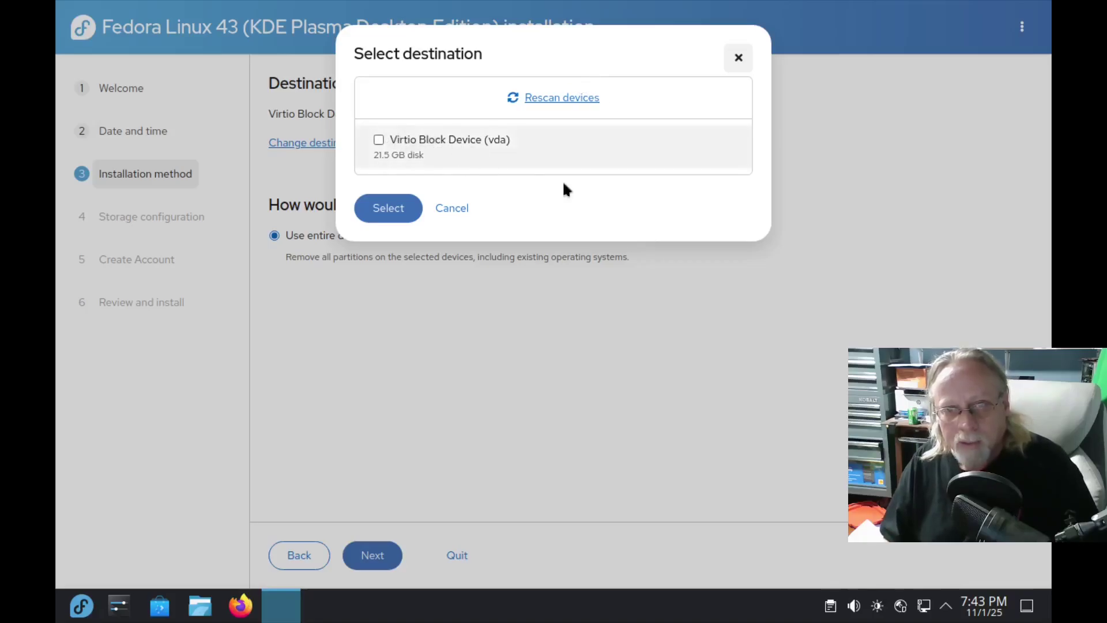
{"action": "left_click", "coordinate": [378, 144]}
{"action": "left_click", "coordinate": [388, 209]}
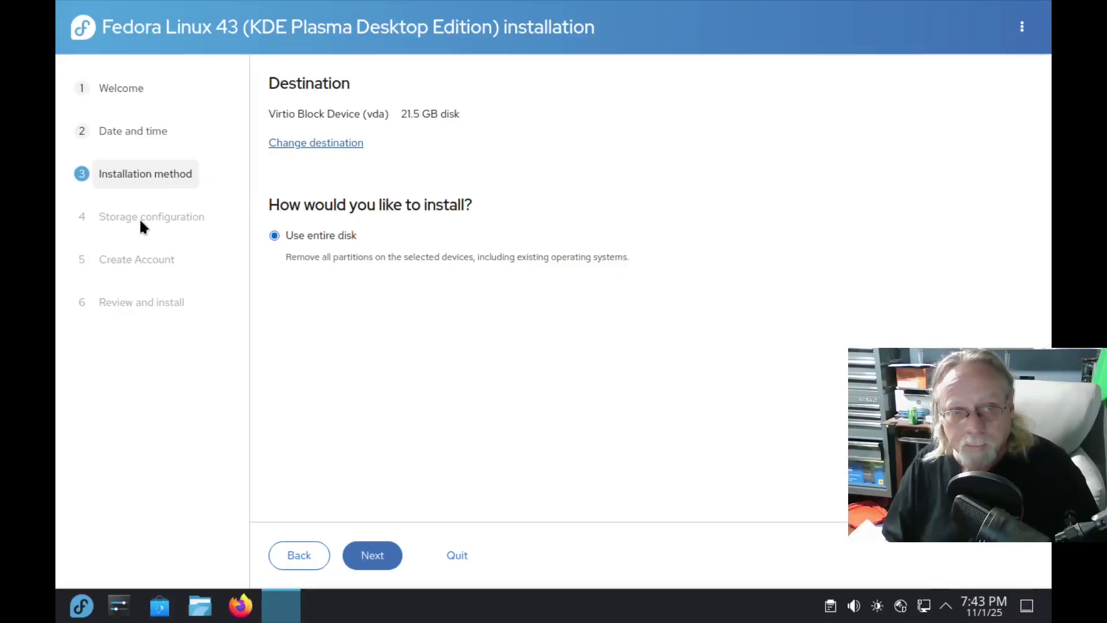
{"action": "left_click", "coordinate": [391, 546]}
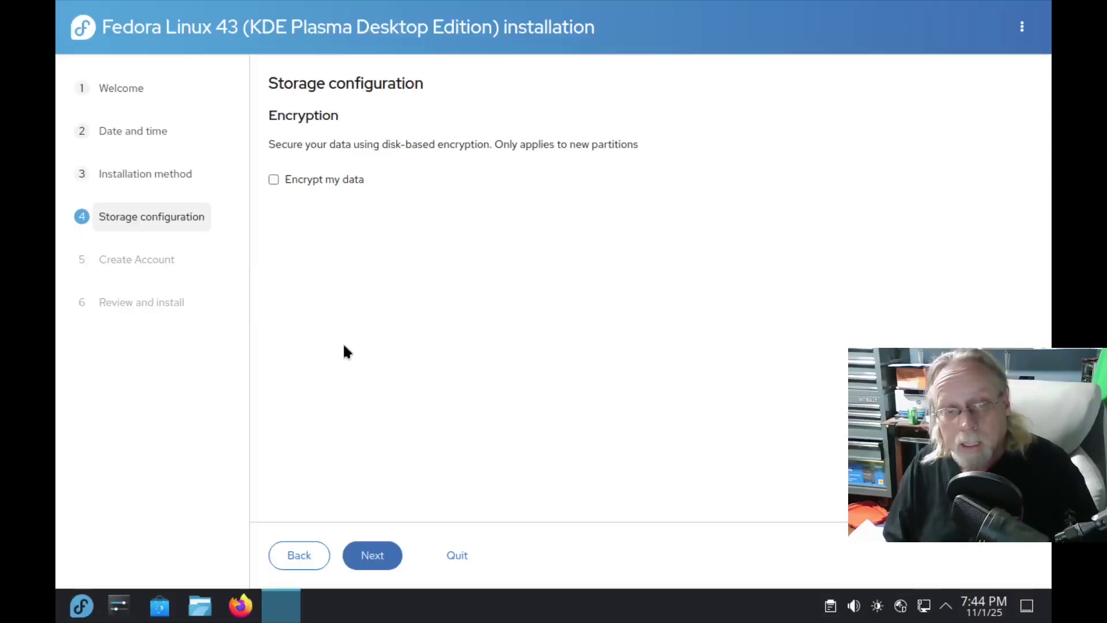
Step: Skip encryption and fill in the new user's full name, user name and passphrase
{"action": "left_click", "coordinate": [367, 554]}
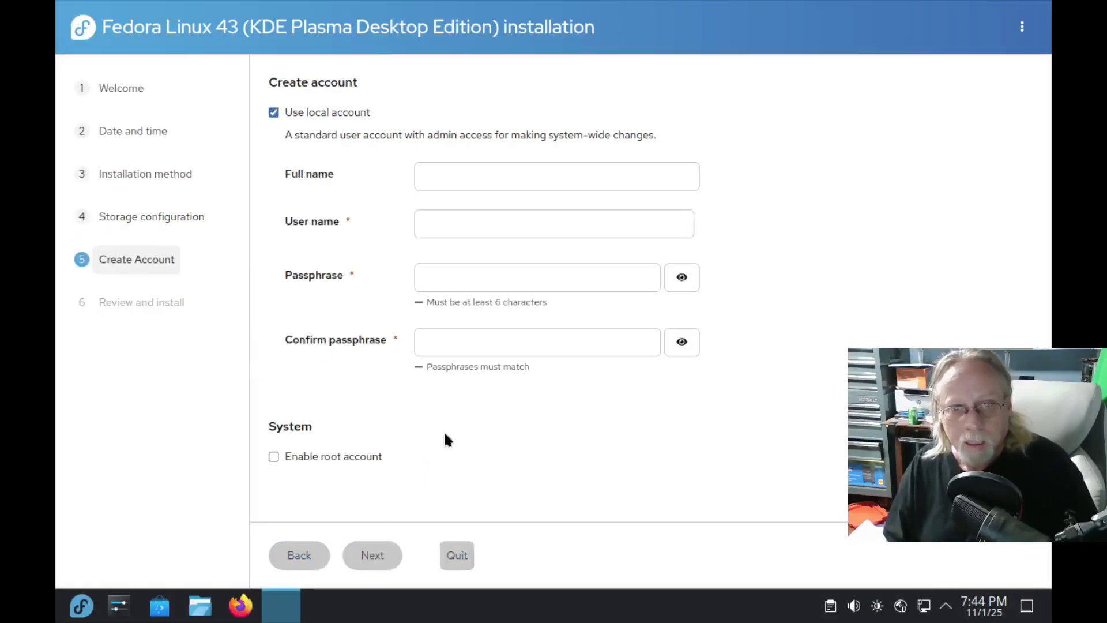
{"action": "left_click", "coordinate": [531, 172]}
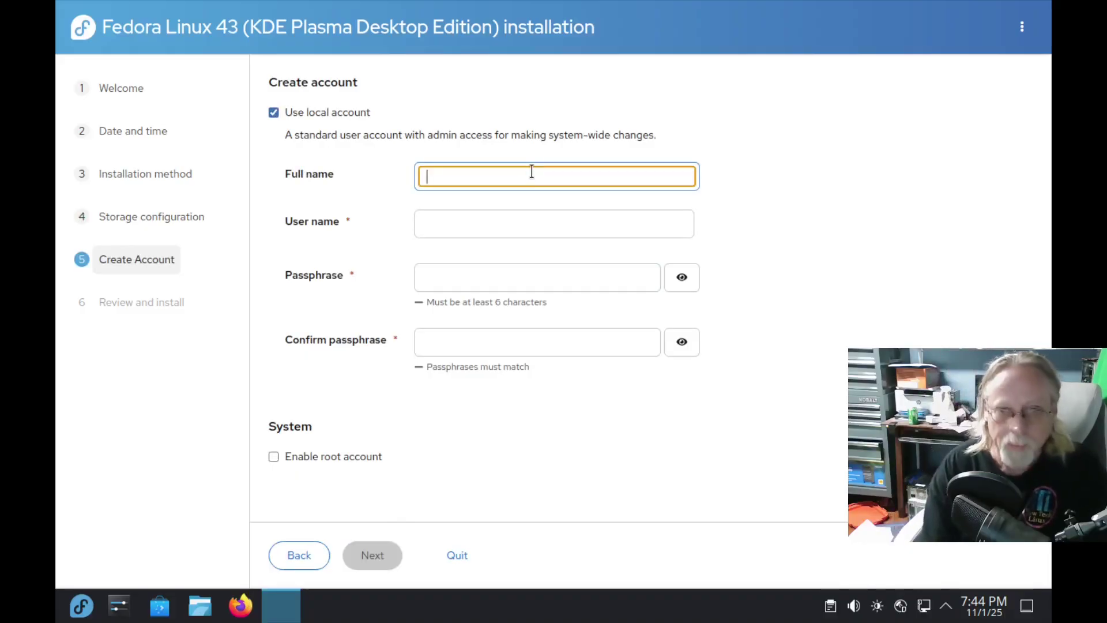
{"action": "type", "text": "buzz"}
{"action": "key", "text": "Tab"}
{"action": "key", "text": "Tab"}
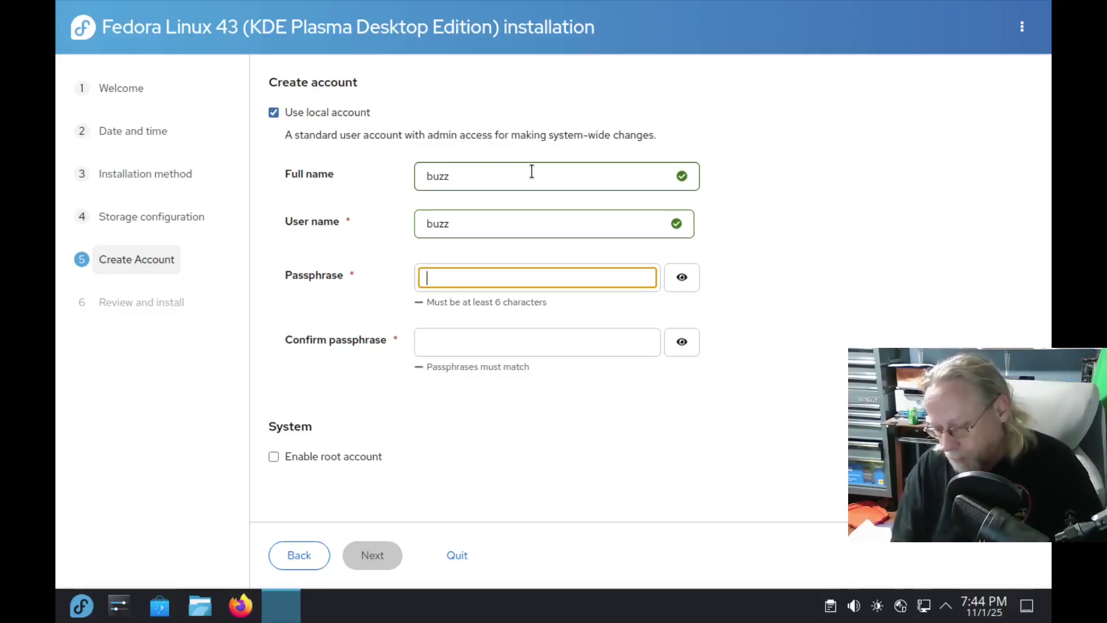
{"action": "type", "text": "••••"}
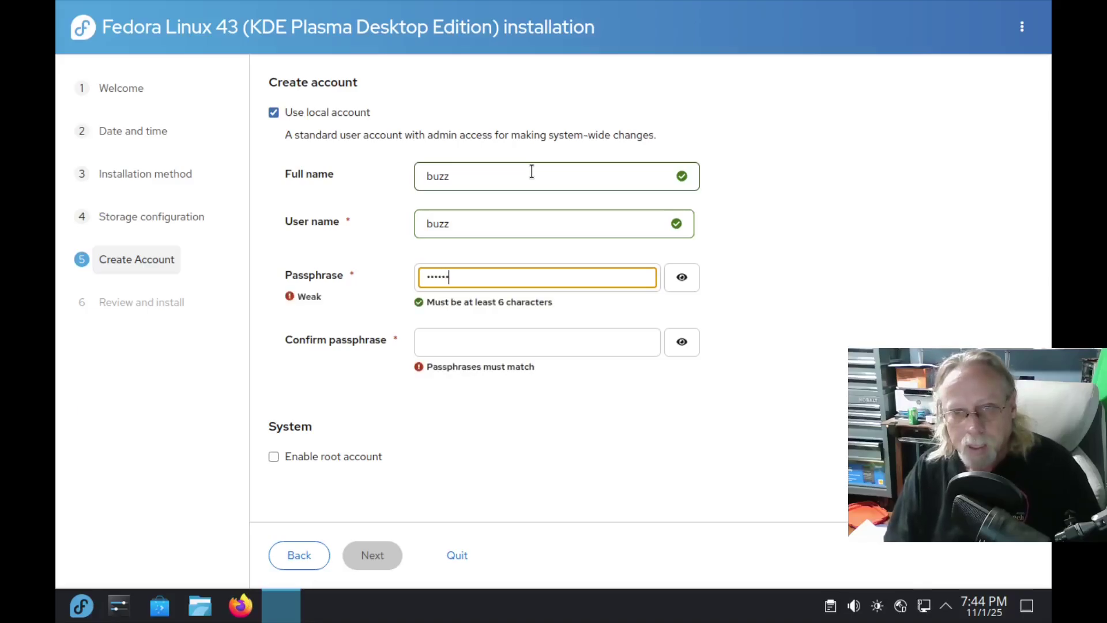
{"action": "key", "text": "Tab"}
{"action": "key", "text": "Tab"}
{"action": "type", "text": "••••••"}
{"action": "key", "text": "Tab"}
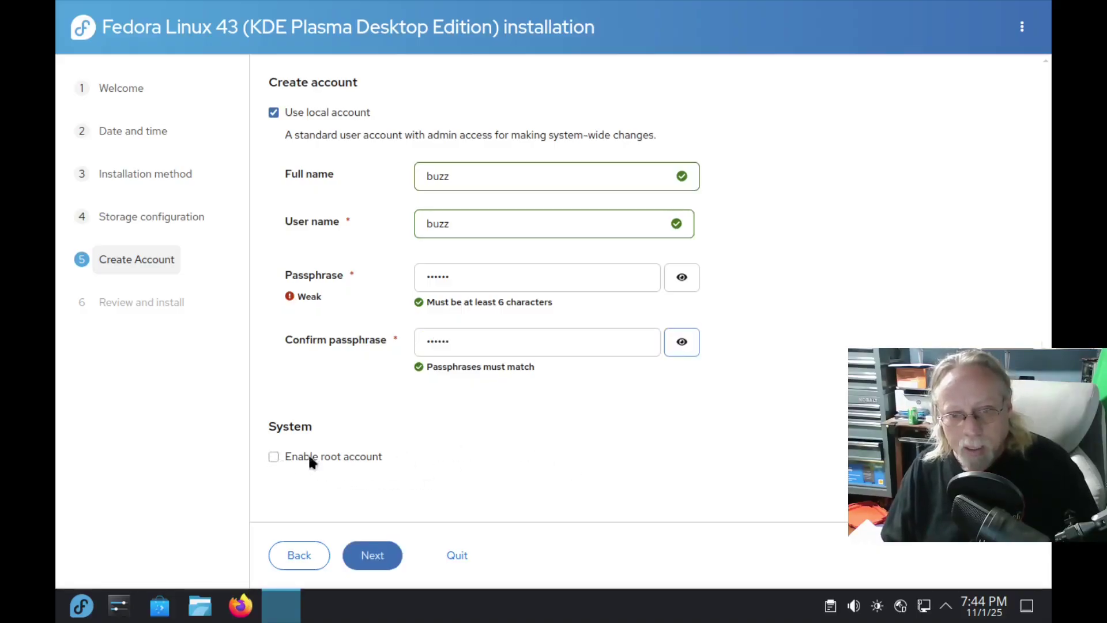
Step: Leave the root account disabled and proceed to the Review and install summary
{"action": "left_click", "coordinate": [274, 457]}
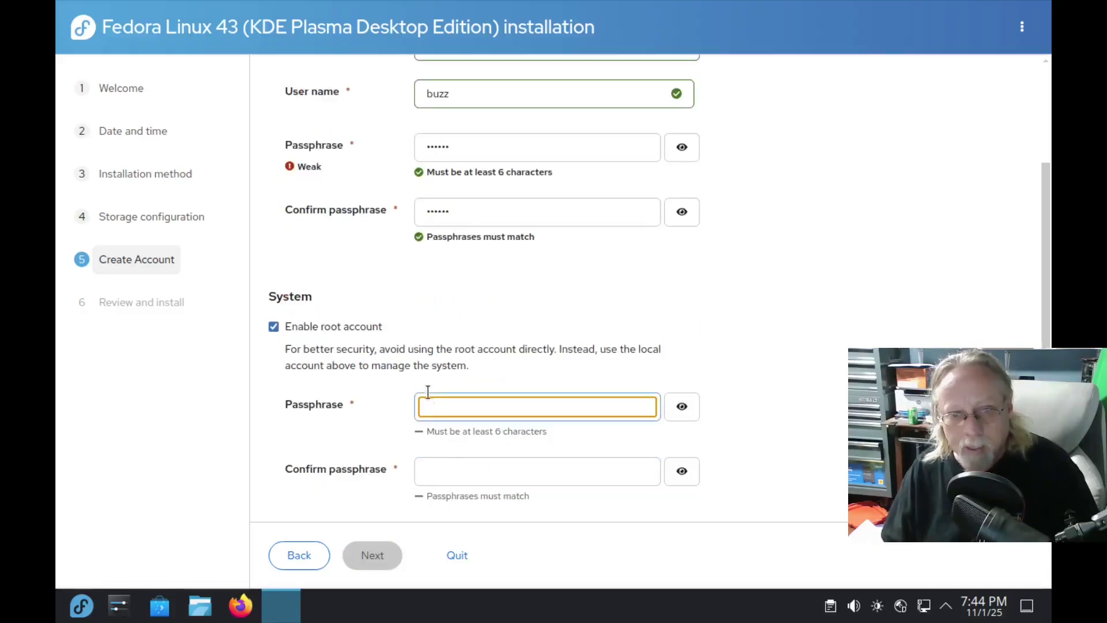
{"action": "left_click", "coordinate": [279, 326]}
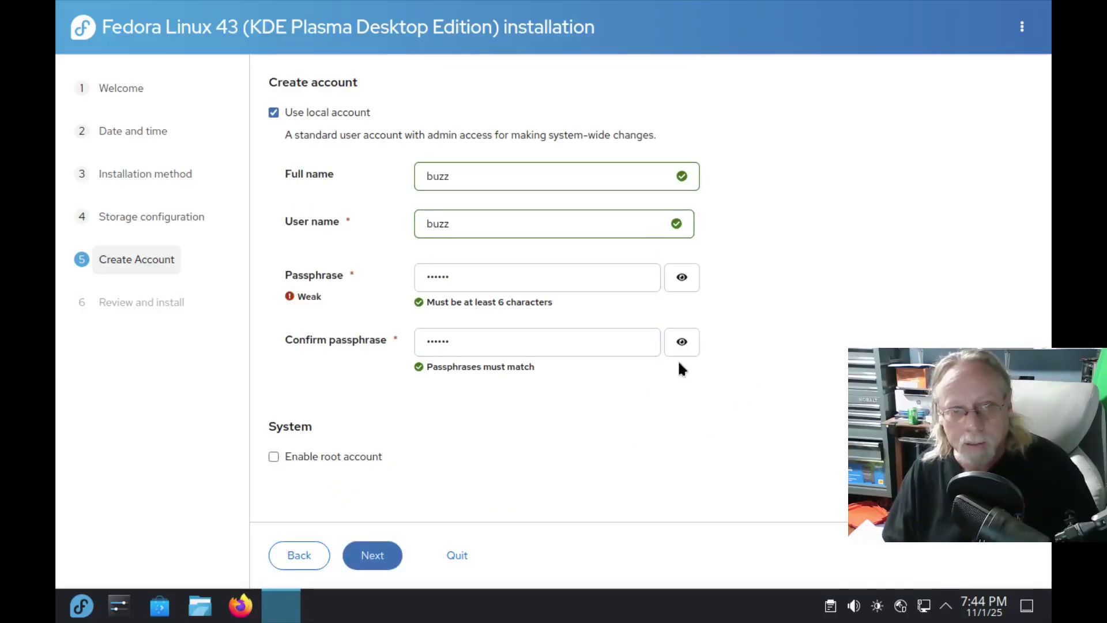
{"action": "left_click", "coordinate": [368, 554]}
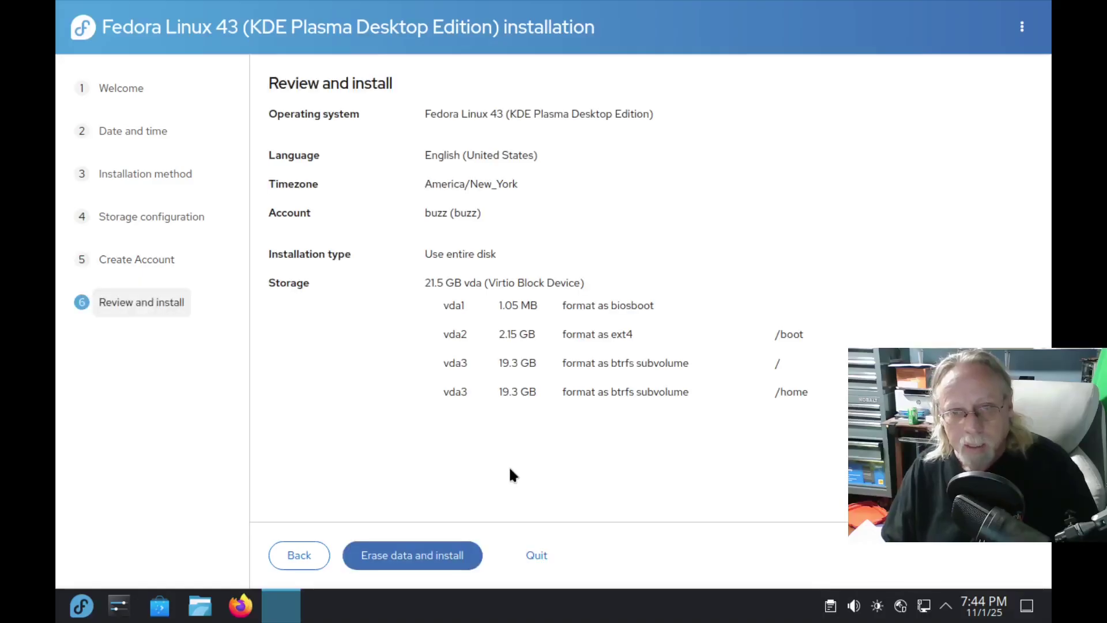
{"action": "left_click", "coordinate": [281, 563]}
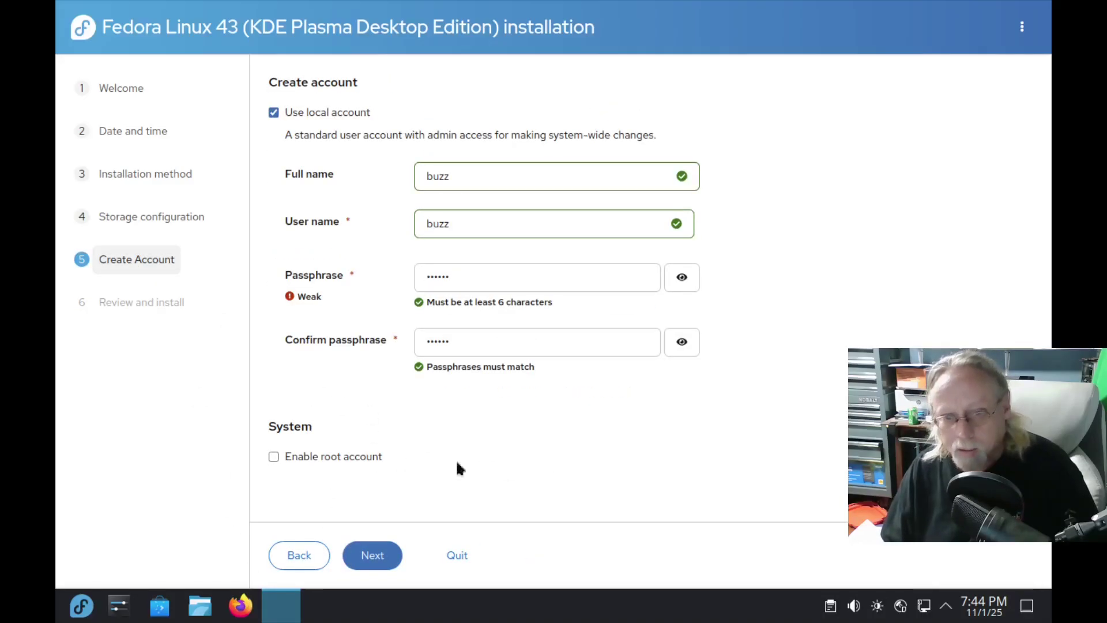
{"action": "left_click", "coordinate": [372, 554]}
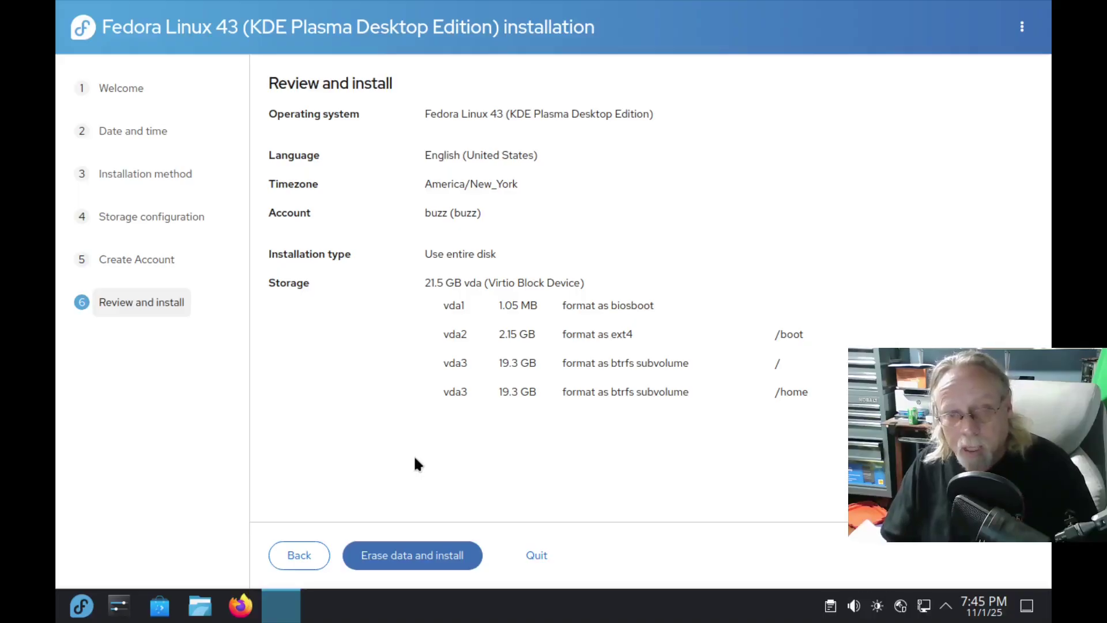
Step: Erase the vda disk, install Fedora Linux 43, and exit to the live desktop
{"action": "left_click", "coordinate": [416, 557]}
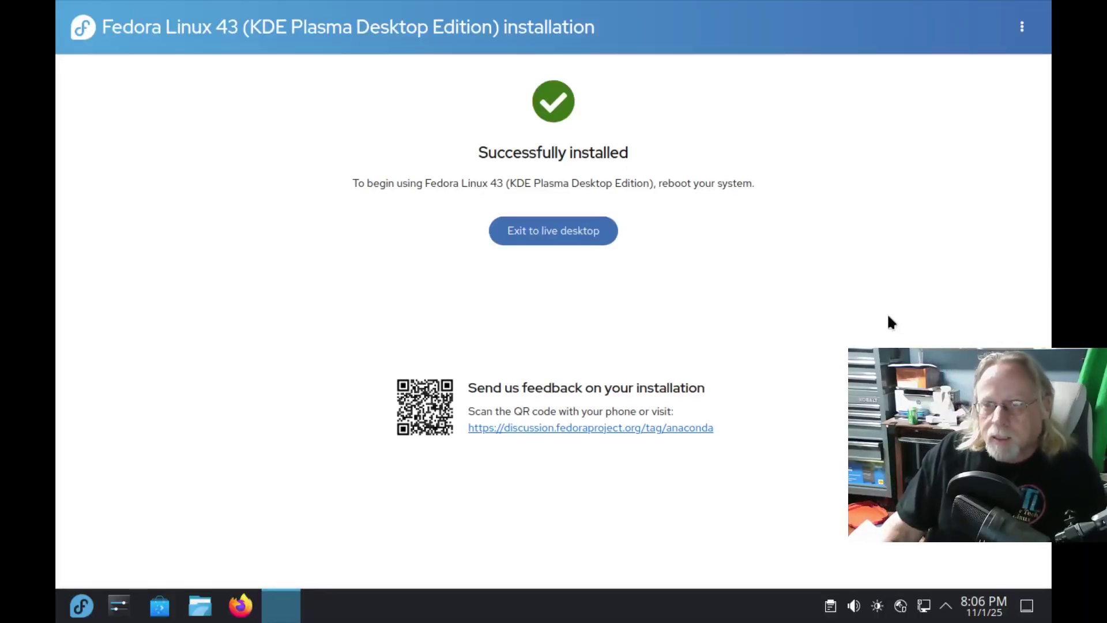
{"action": "left_click", "coordinate": [566, 235]}
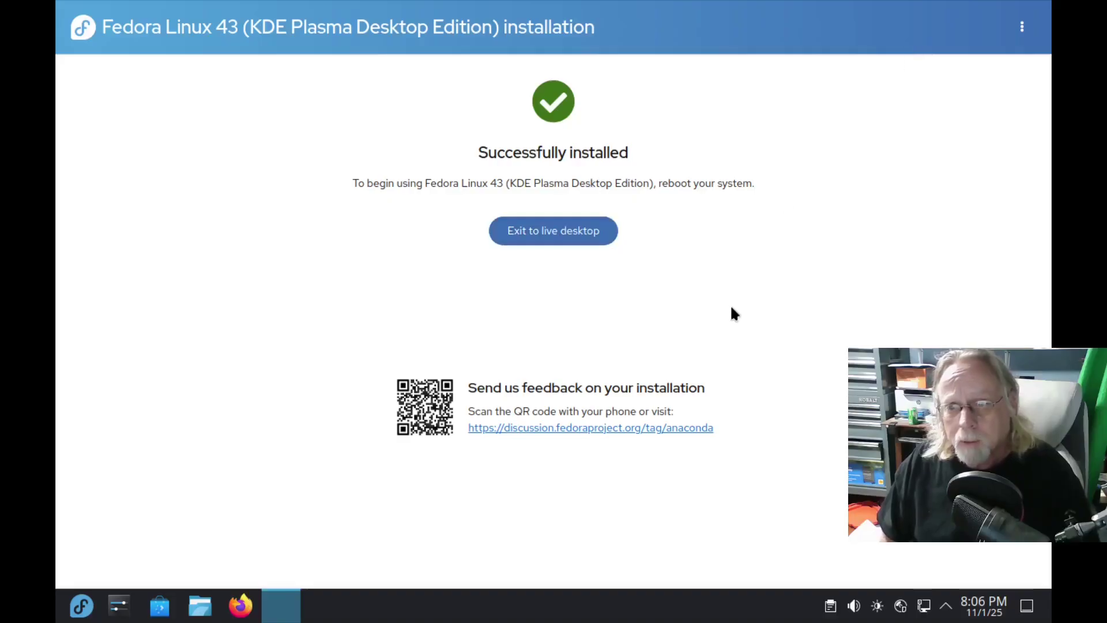
{"action": "left_click", "coordinate": [560, 231]}
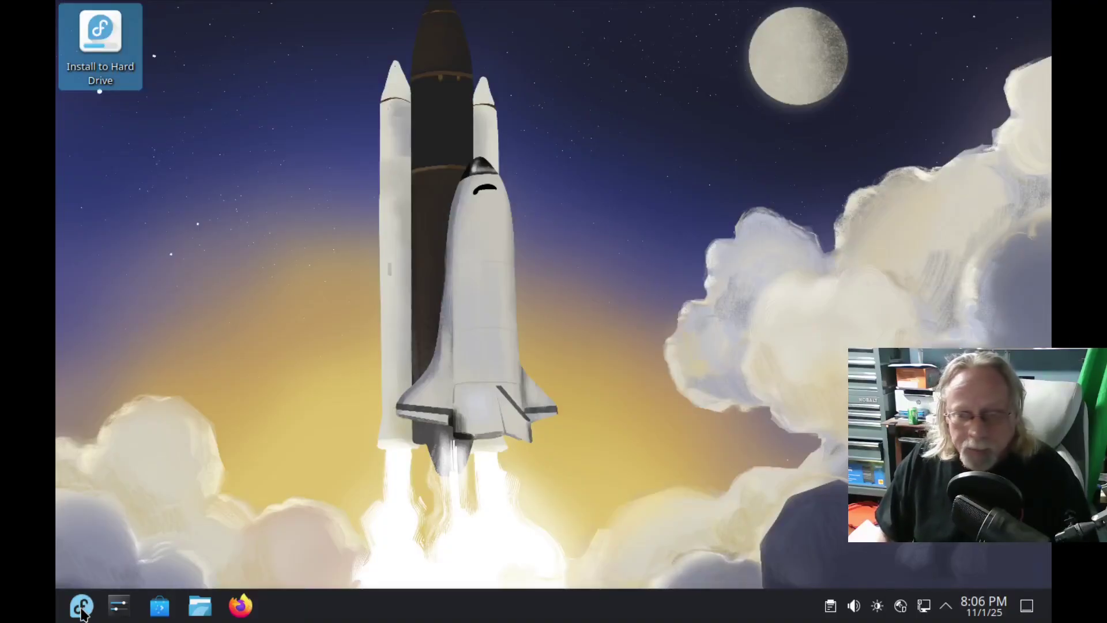
Step: Restart now from the application launcher and sign in with the account password
{"action": "left_click", "coordinate": [82, 607]}
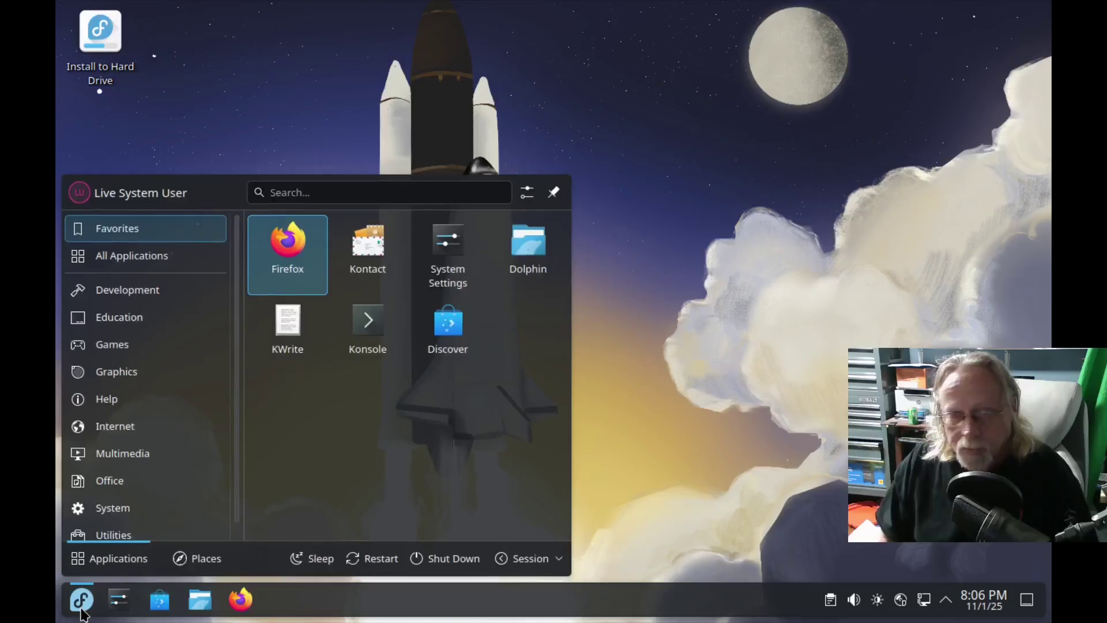
{"action": "left_click", "coordinate": [81, 607]}
{"action": "left_click", "coordinate": [81, 606]}
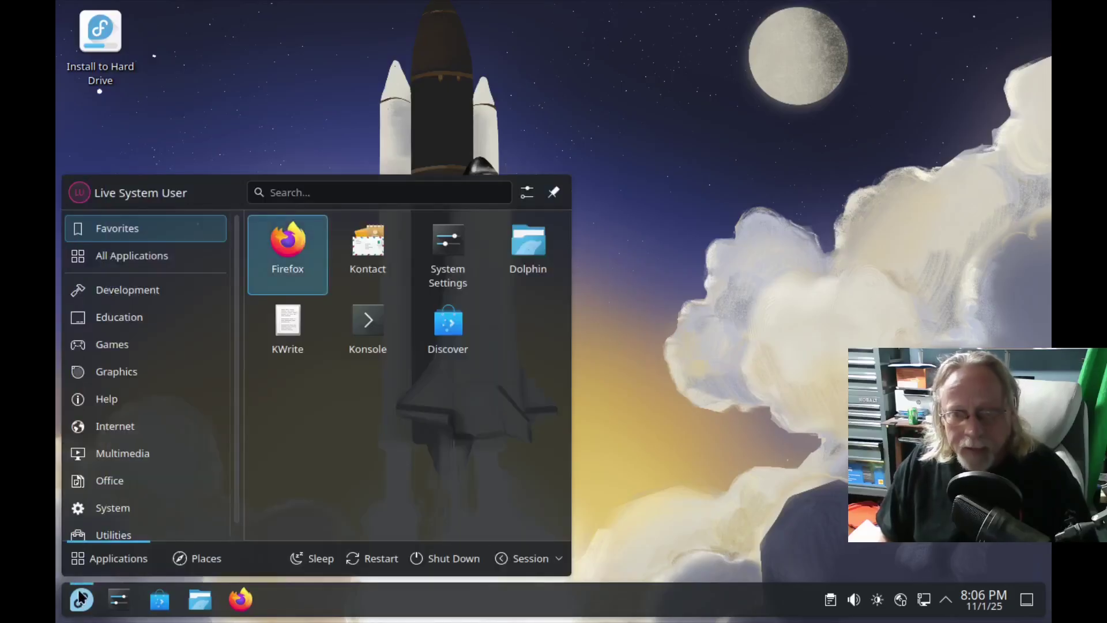
{"action": "left_click", "coordinate": [371, 558]}
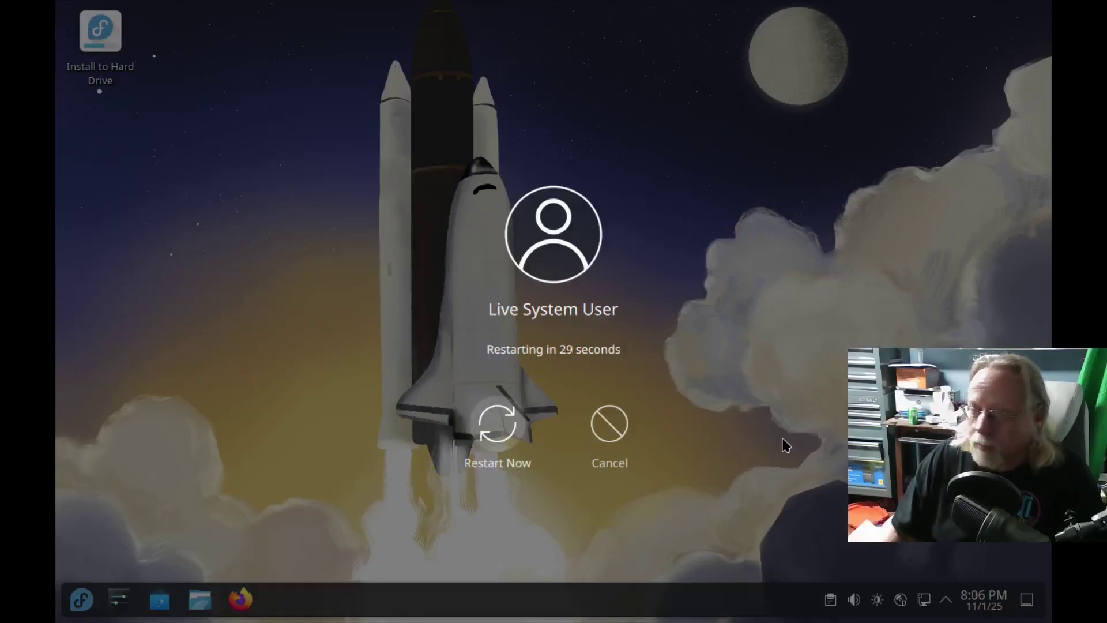
{"action": "left_click", "coordinate": [496, 425]}
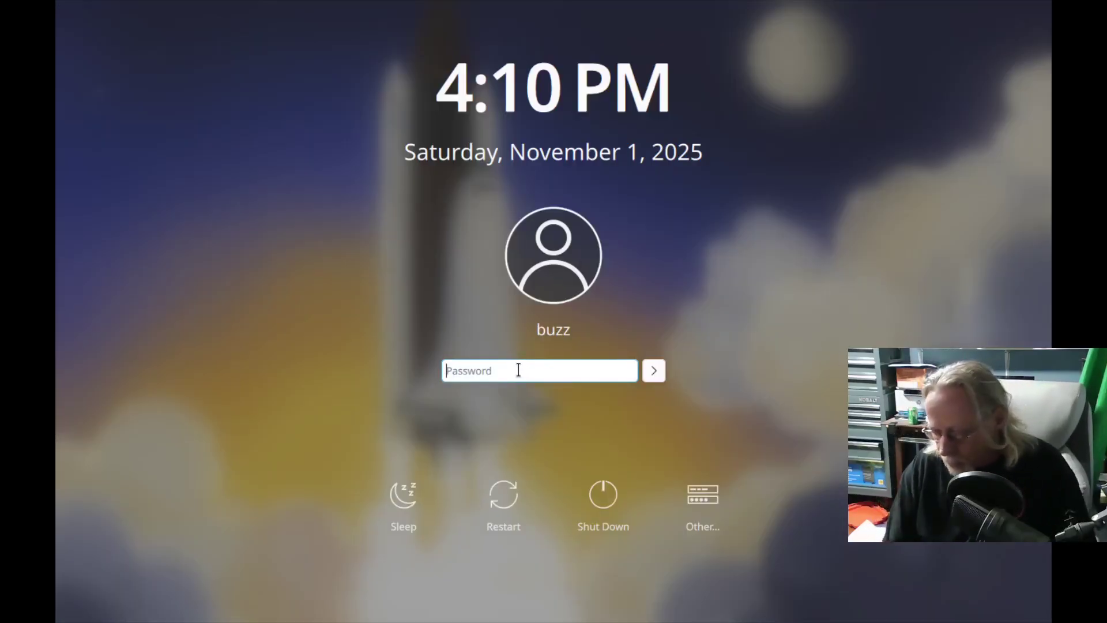
{"action": "type", "text": "******"}
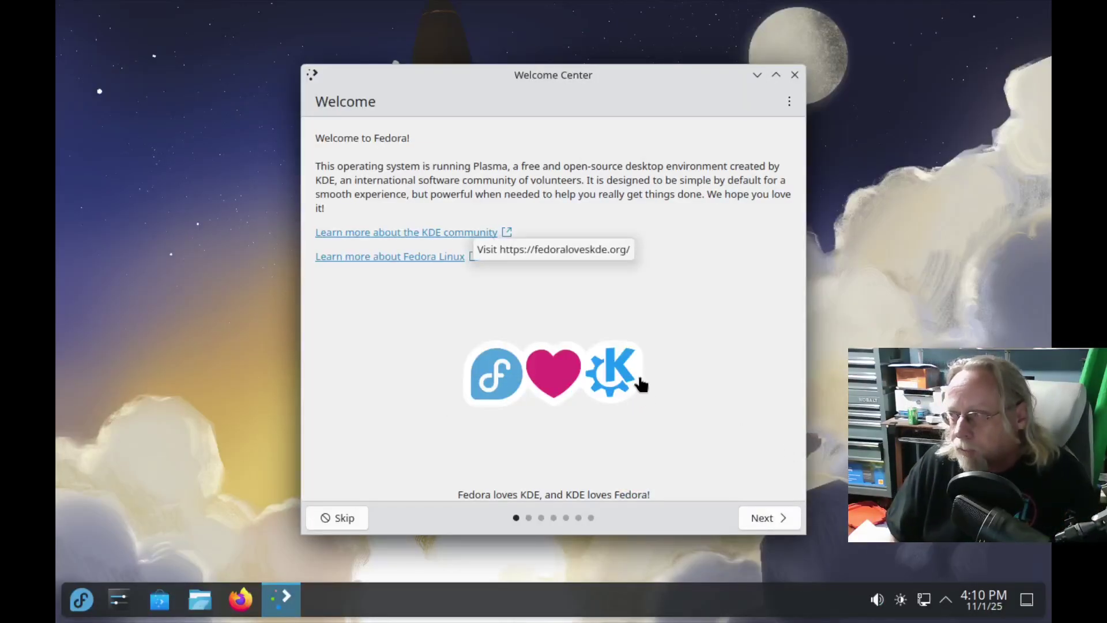
Step: Page through the Welcome Center tour to the third-party repositories page
{"action": "left_click", "coordinate": [764, 519]}
{"action": "left_click", "coordinate": [765, 518]}
{"action": "left_click", "coordinate": [764, 519]}
{"action": "left_click", "coordinate": [764, 518]}
{"action": "left_click", "coordinate": [764, 519]}
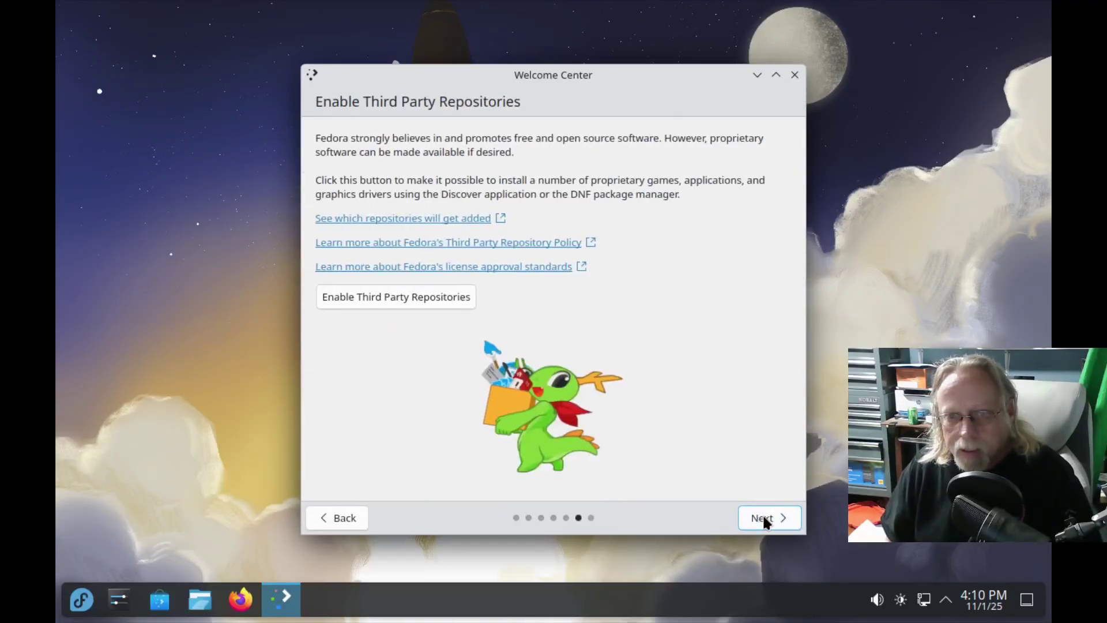
{"action": "left_click", "coordinate": [764, 518]}
{"action": "left_click", "coordinate": [340, 517]}
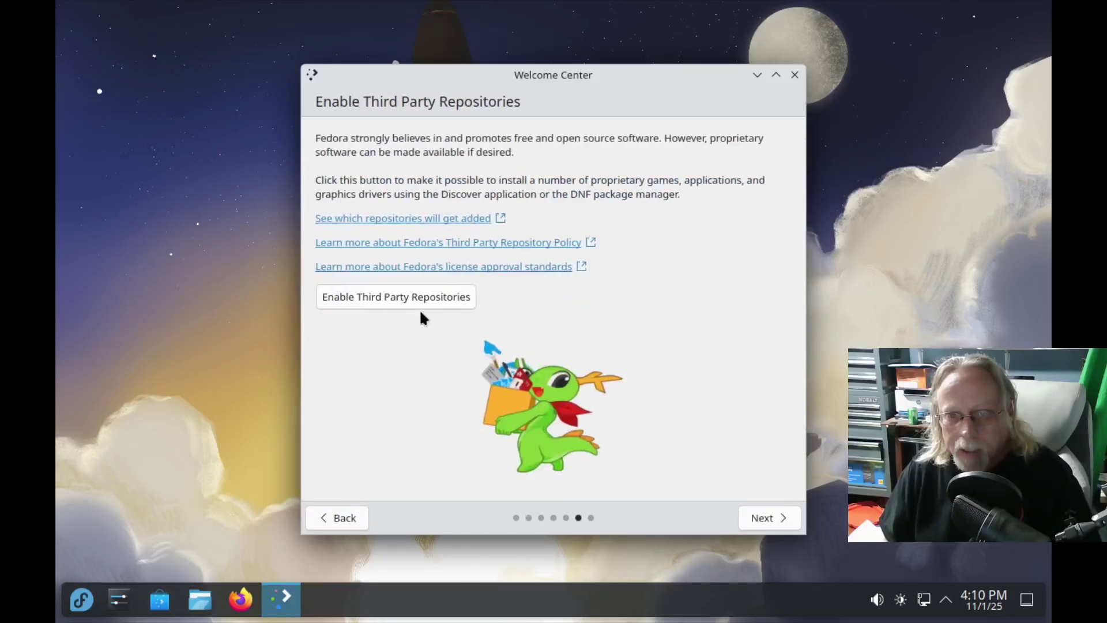
Step: Enable Third Party Repositories, authorizing with the account password
{"action": "left_click", "coordinate": [406, 295]}
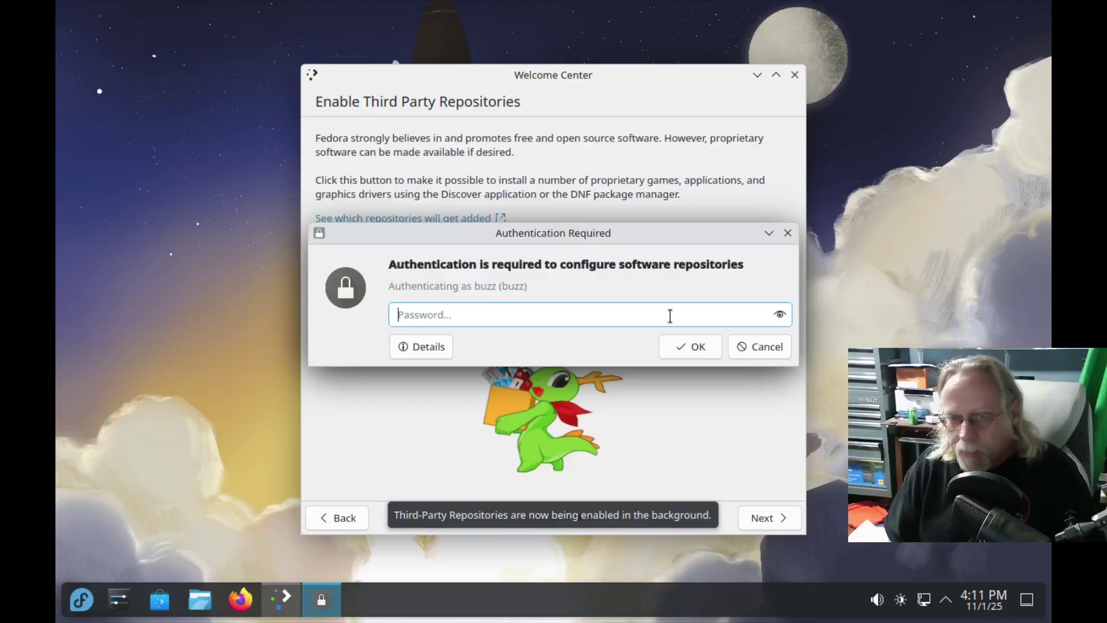
{"action": "key", "text": "Return"}
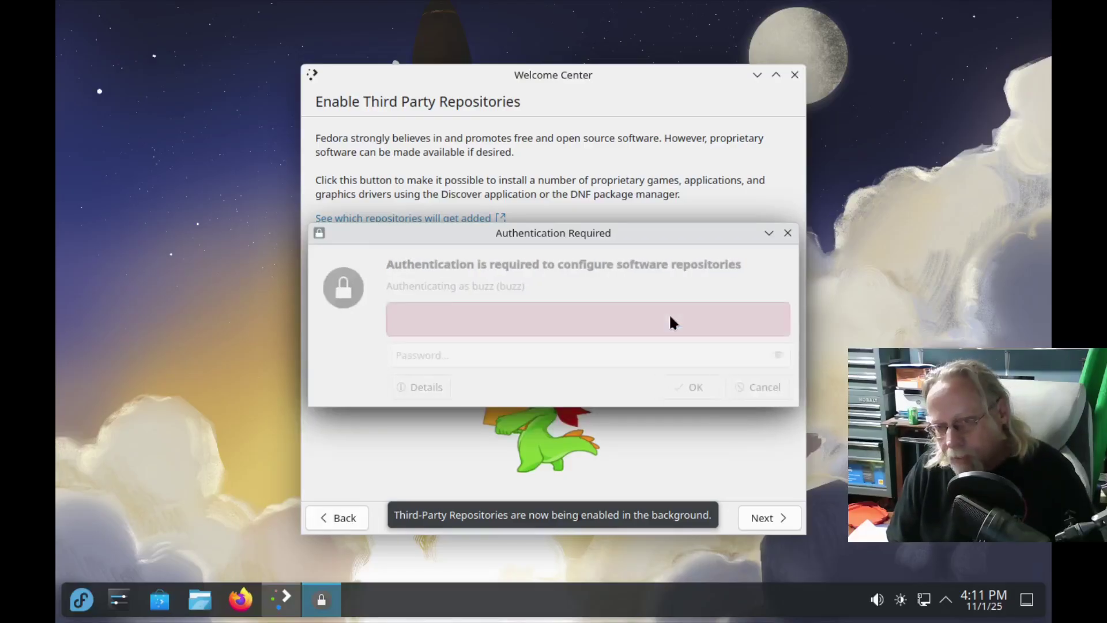
{"action": "type", "text": "*******"}
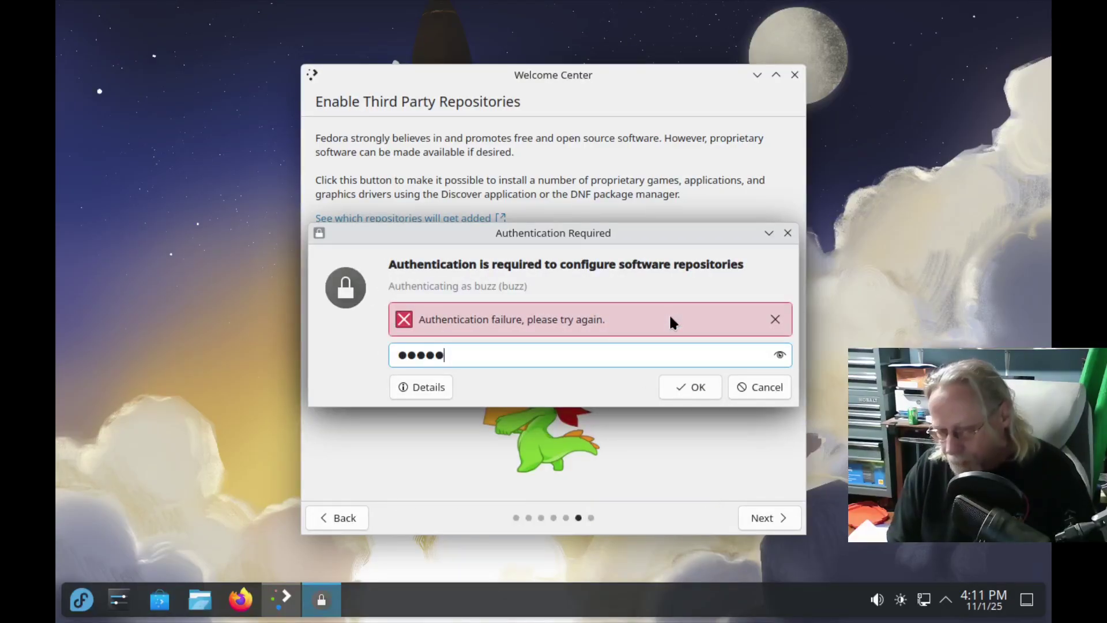
{"action": "key", "text": "Return"}
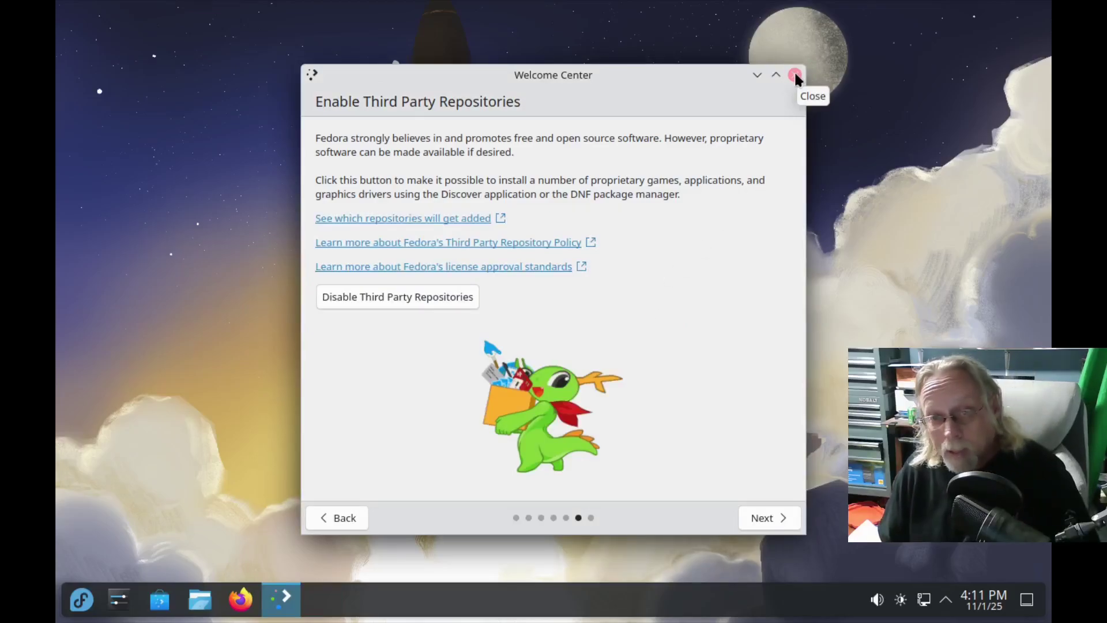
Step: Close the Welcome Center, then apply and keep a 1920 × 1080 (16:9) display resolution
{"action": "left_click", "coordinate": [795, 77]}
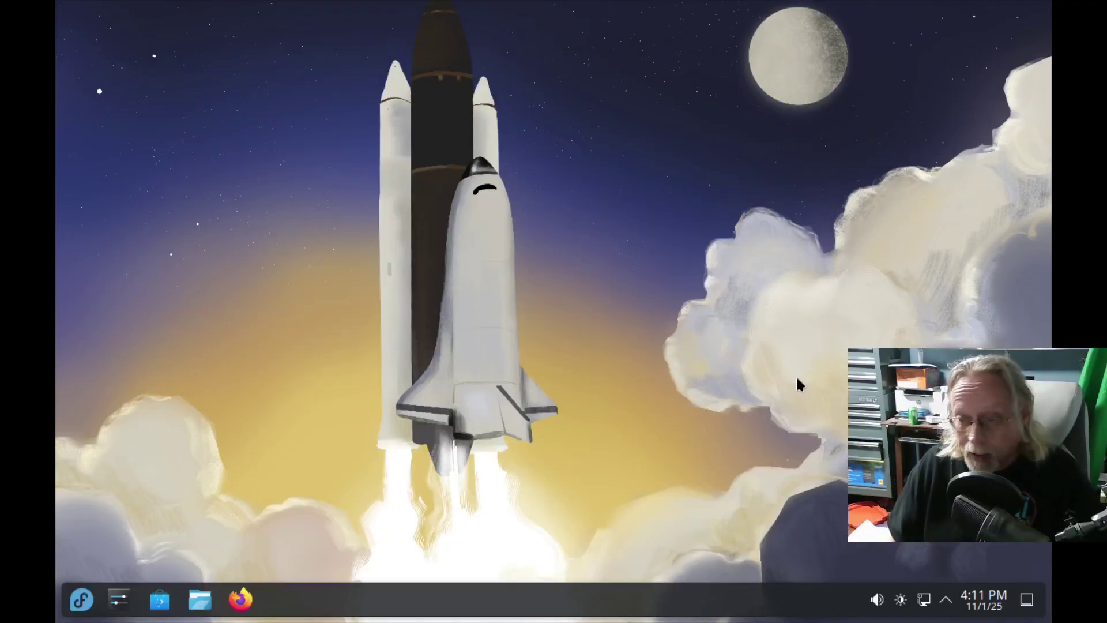
{"action": "right_click", "coordinate": [557, 357]}
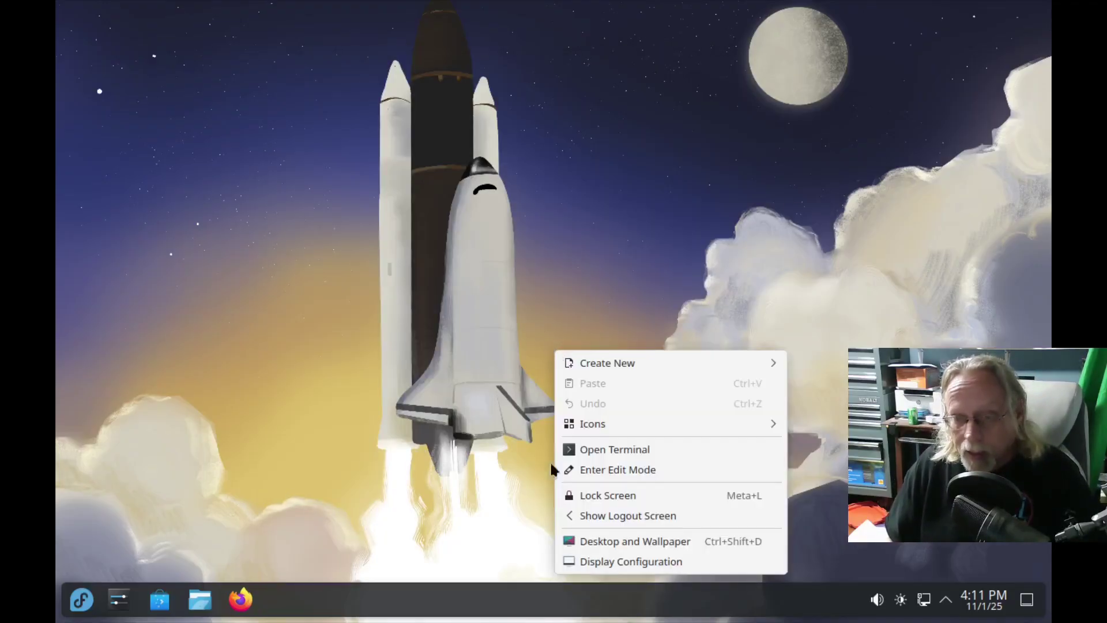
{"action": "left_click", "coordinate": [645, 563]}
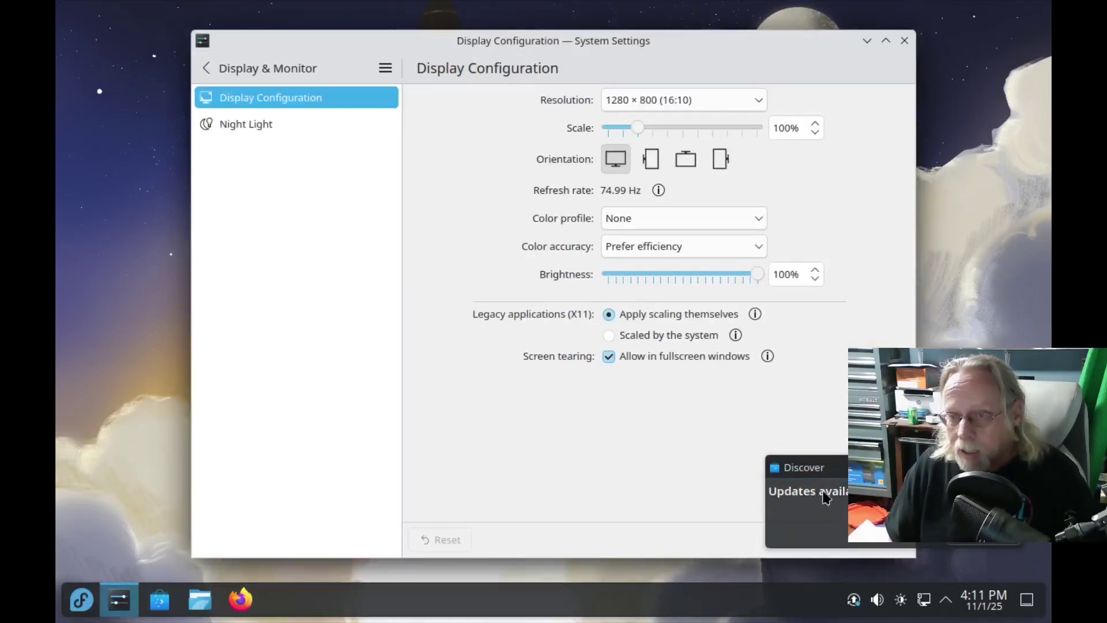
{"action": "left_click", "coordinate": [756, 99]}
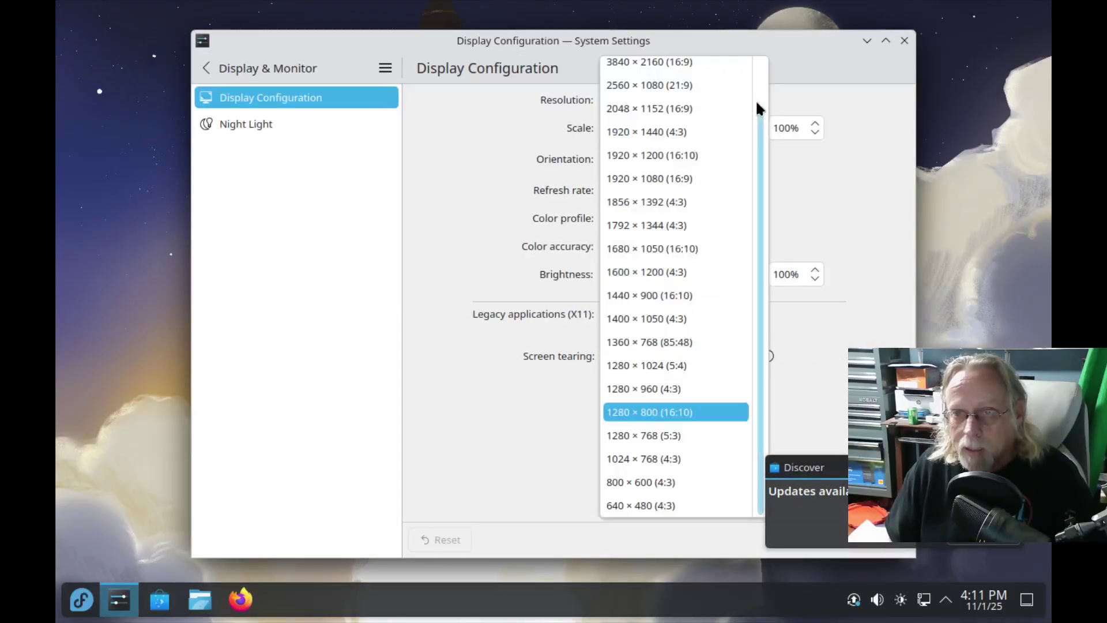
{"action": "left_click", "coordinate": [659, 178]}
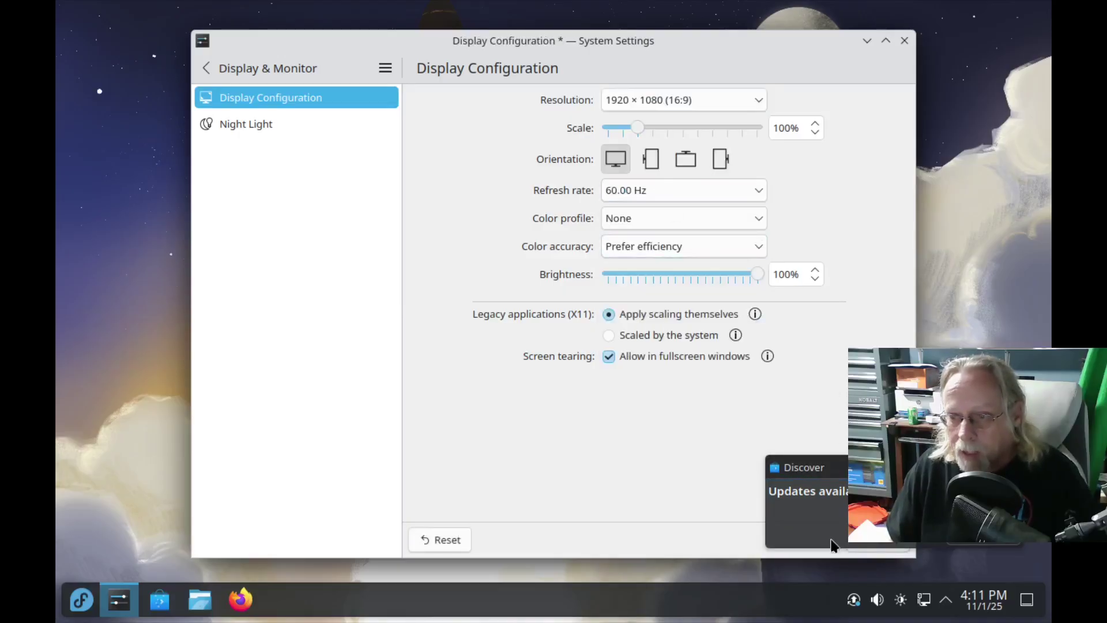
{"action": "left_click", "coordinate": [888, 545]}
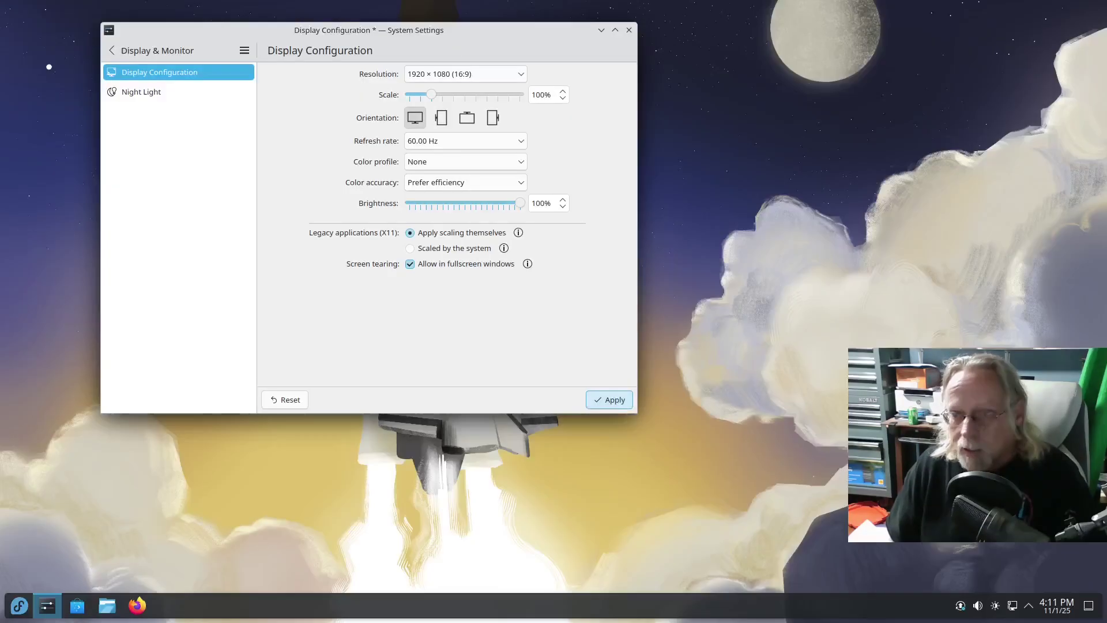
{"action": "left_click", "coordinate": [464, 228]}
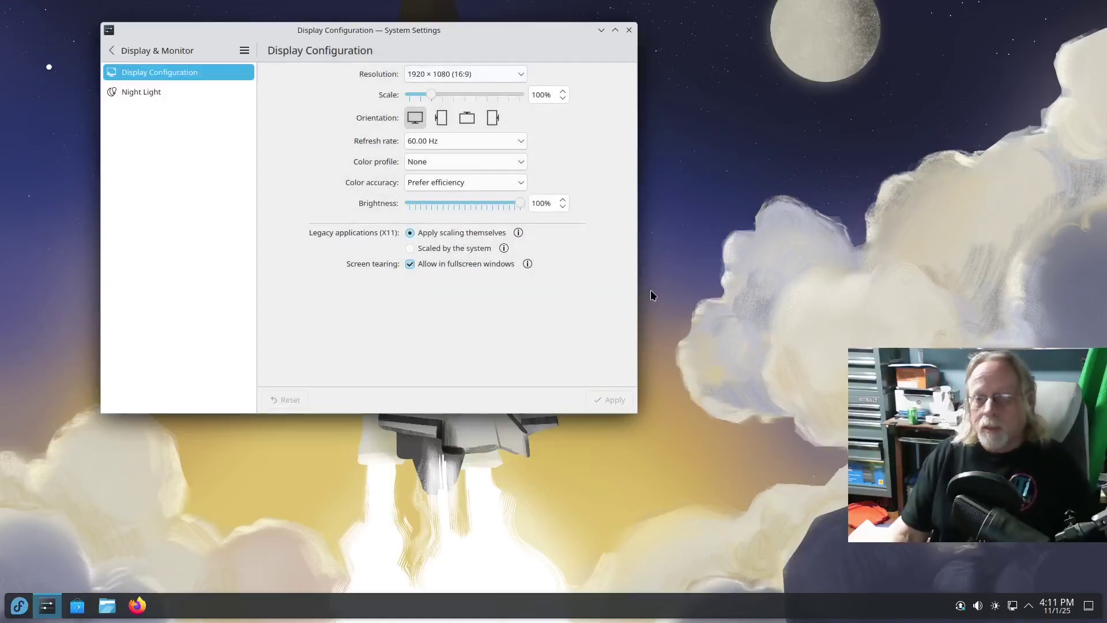
Step: Close the display settings and open Konsole, moving its window higher on screen
{"action": "left_click", "coordinate": [628, 30]}
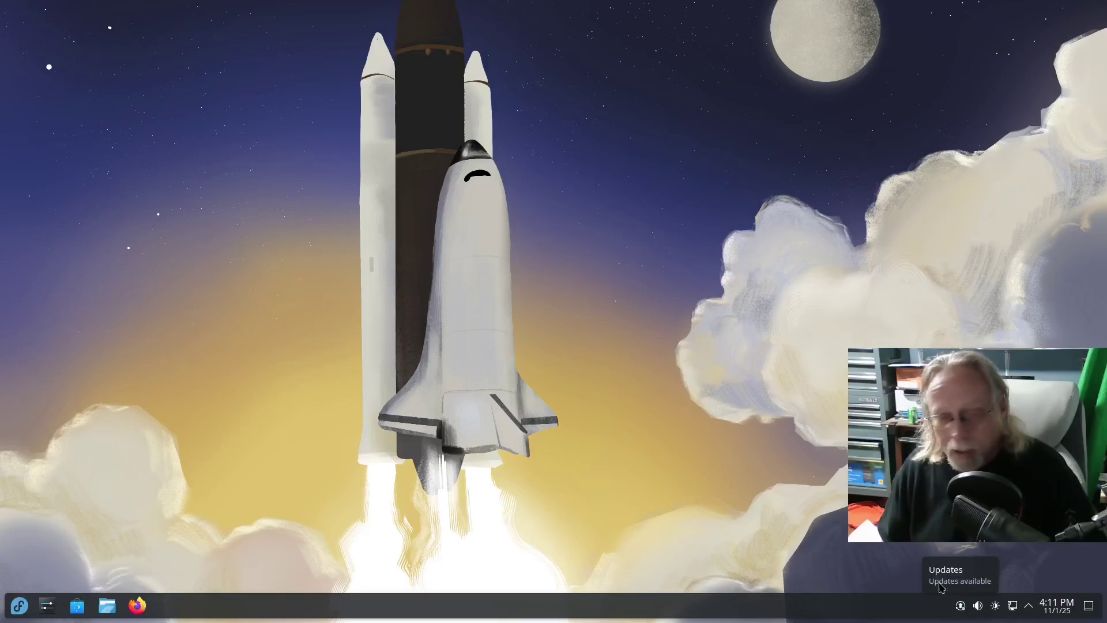
{"action": "left_click", "coordinate": [18, 605]}
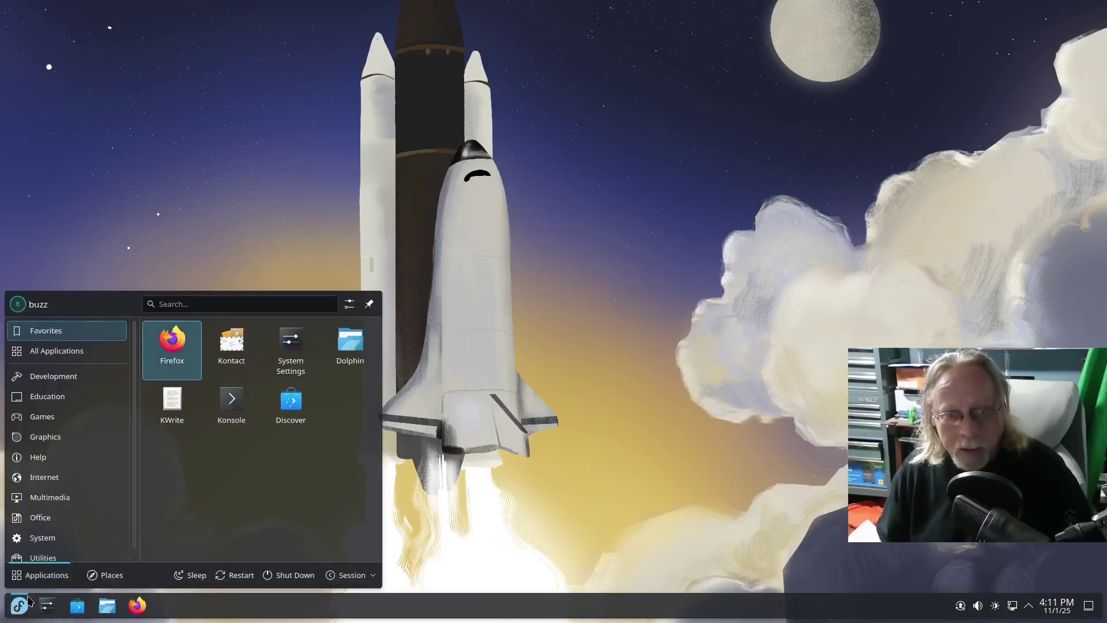
{"action": "left_click", "coordinate": [227, 406]}
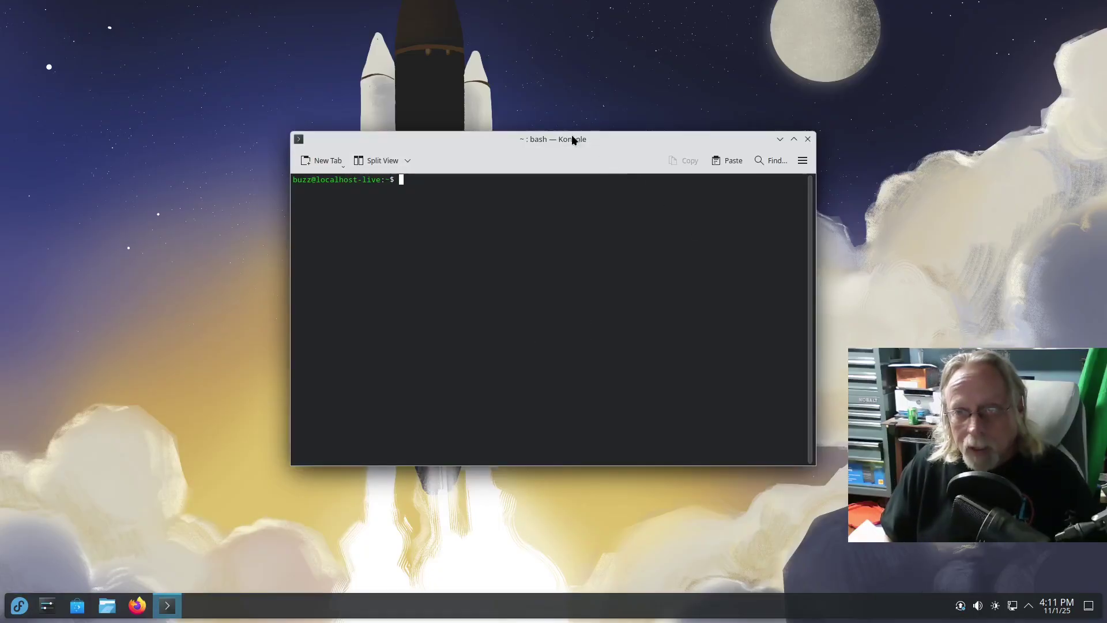
{"action": "left_click_drag", "start_coordinate": [572, 139], "coordinate": [558, 98]}
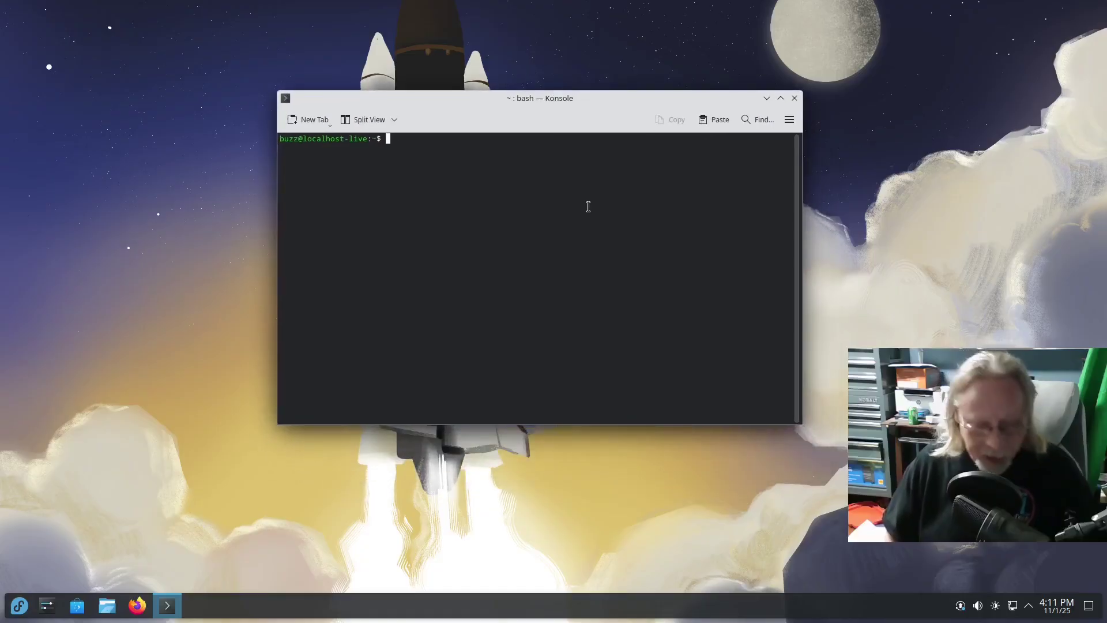
Step: Run sudo dnf update, review the 316 upgrades (975 MiB), and decline with n
{"action": "type", "text": "sudo dnf update"}
{"action": "key", "text": "Return"}
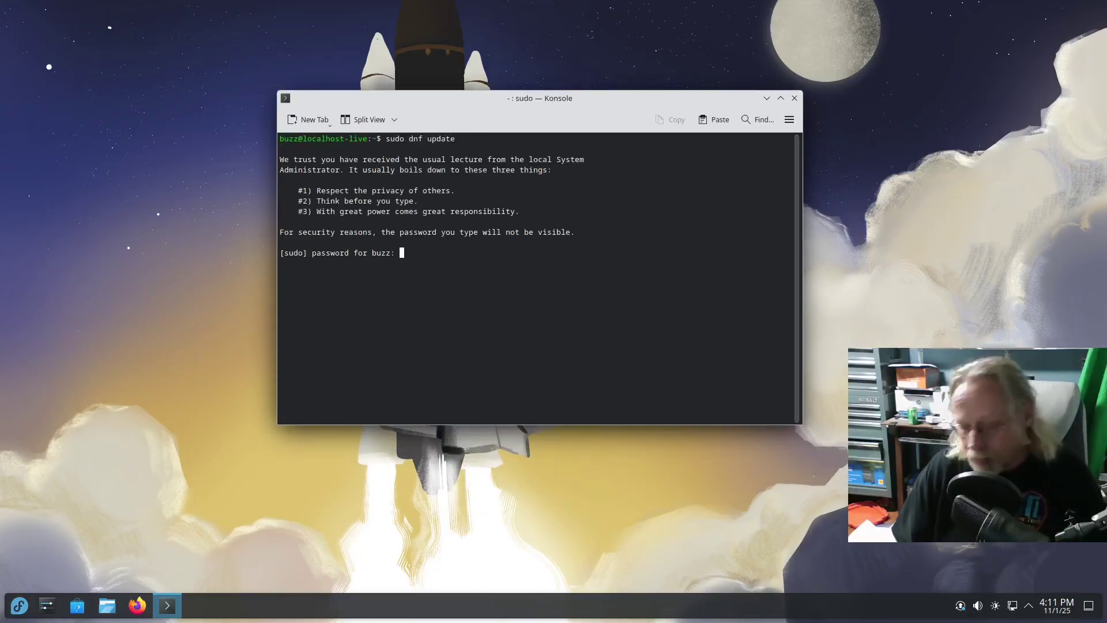
{"action": "key", "text": "Return"}
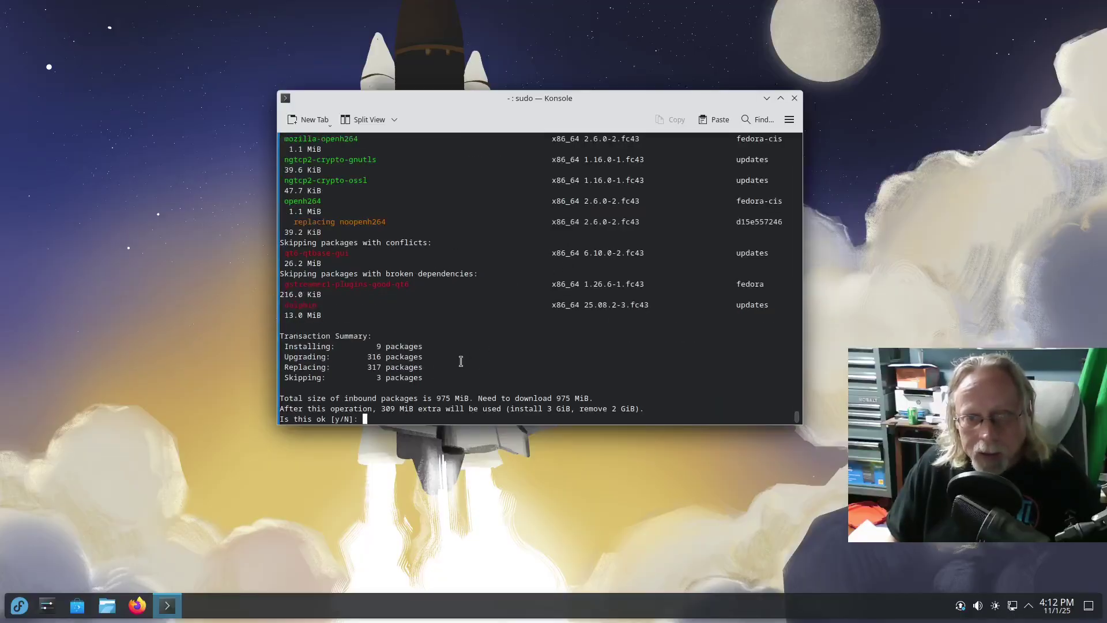
{"action": "scroll", "coordinate": [461, 361], "scroll_direction": "up", "scroll_amount": 10}
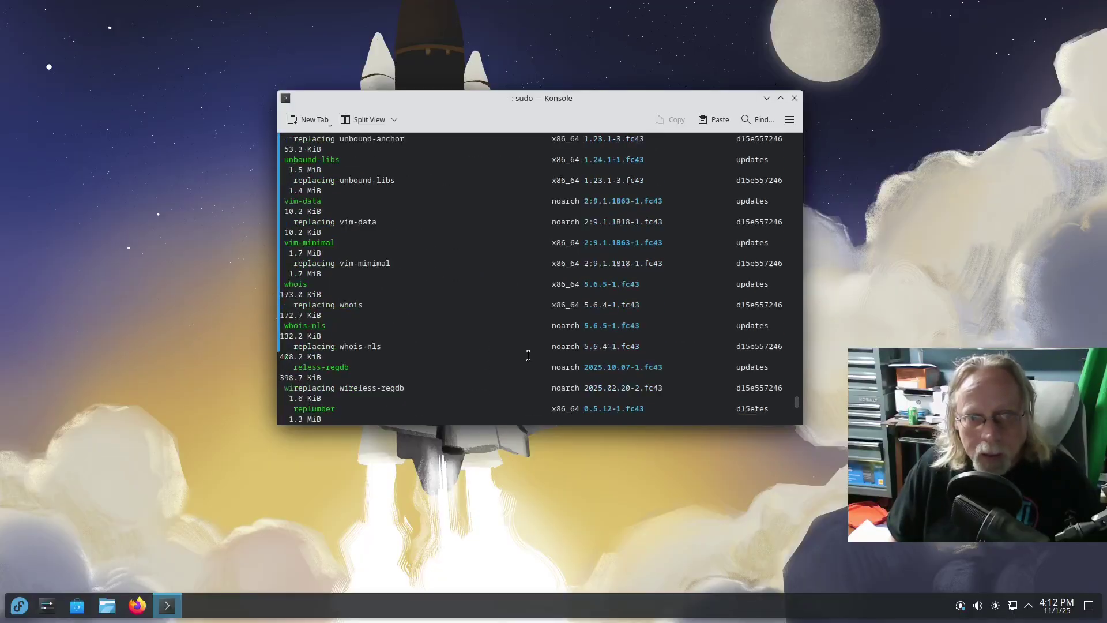
{"action": "scroll", "coordinate": [528, 355], "scroll_direction": "up", "scroll_amount": 5}
{"action": "scroll", "coordinate": [525, 356], "scroll_direction": "down", "scroll_amount": 20}
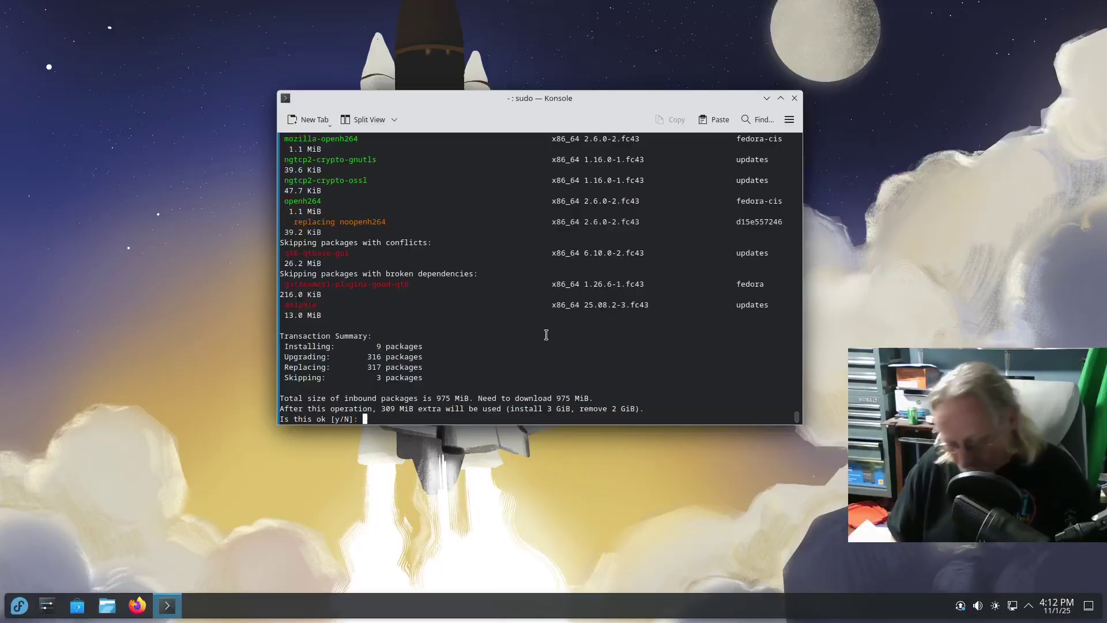
{"action": "type", "text": "n"}
{"action": "key", "text": "Return"}
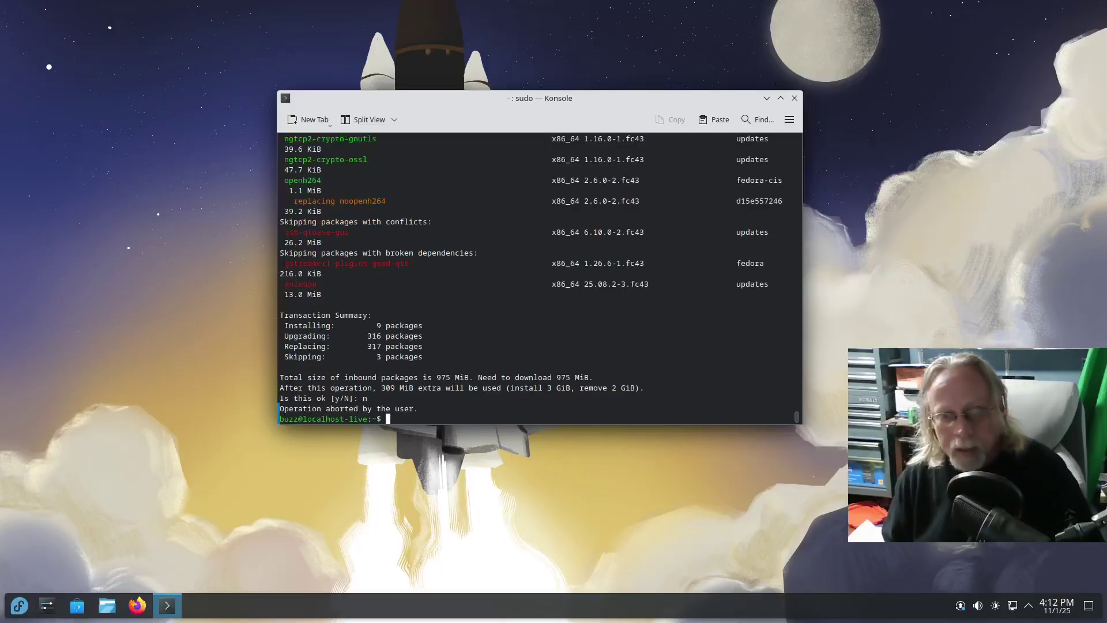
Step: Close Konsole and start Discover's 481-package, 3.4 GiB upgrade with Update All
{"action": "left_click", "coordinate": [794, 99]}
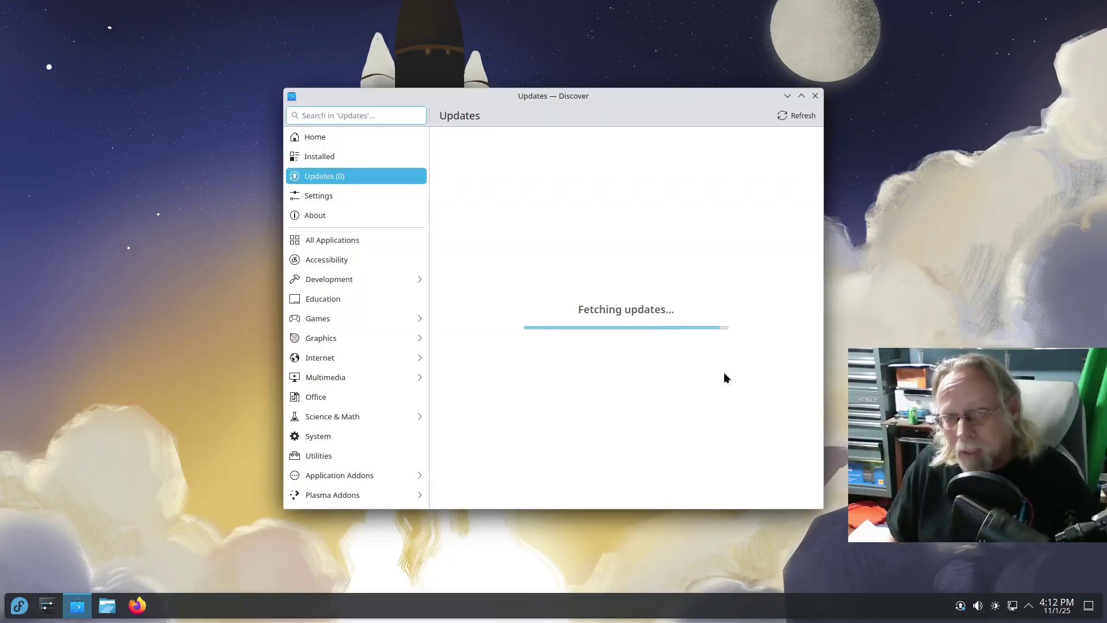
{"action": "left_click_drag", "start_coordinate": [564, 96], "coordinate": [477, 96]}
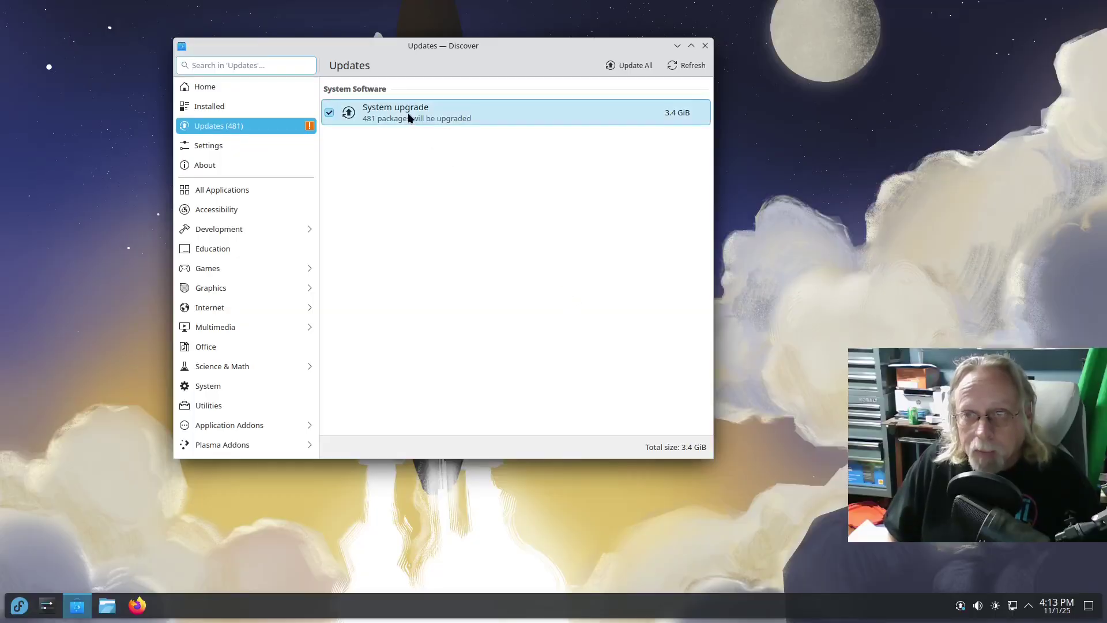
{"action": "left_click", "coordinate": [628, 65]}
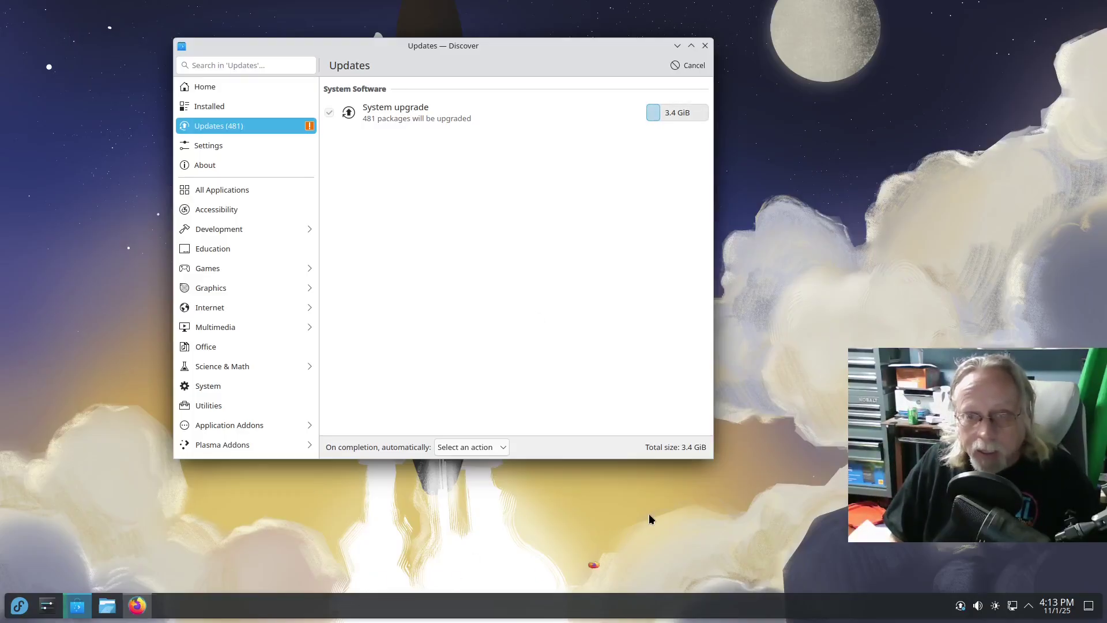
{"action": "left_click", "coordinate": [16, 609]}
Step: Briefly open KWrite, then close it along with the Firefox window
{"action": "left_click", "coordinate": [168, 407]}
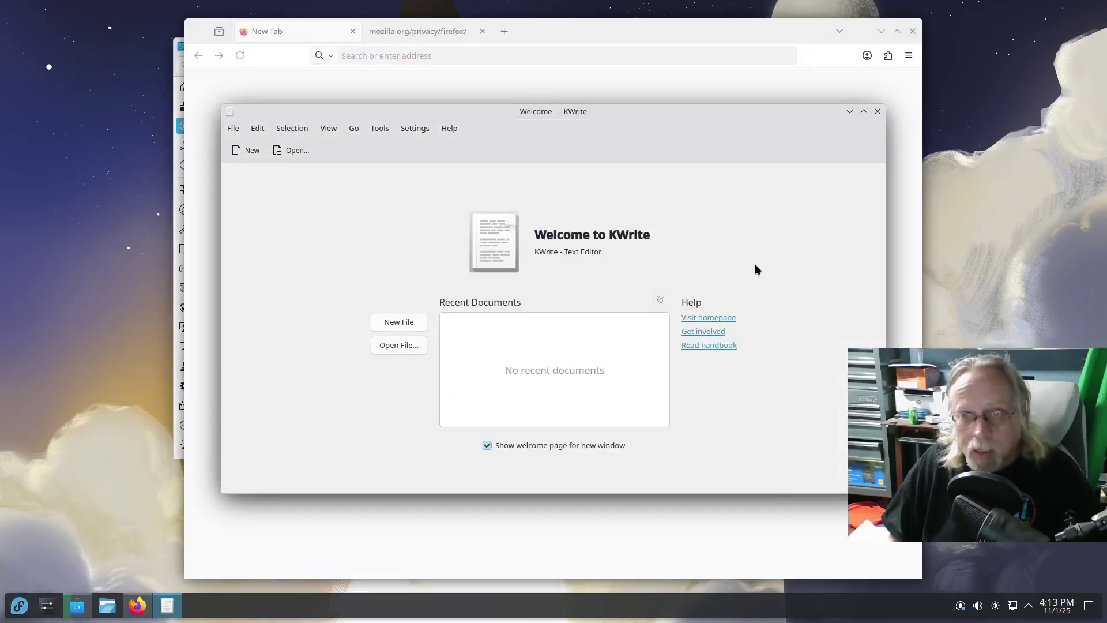
{"action": "left_click", "coordinate": [877, 112]}
{"action": "left_click", "coordinate": [912, 31]}
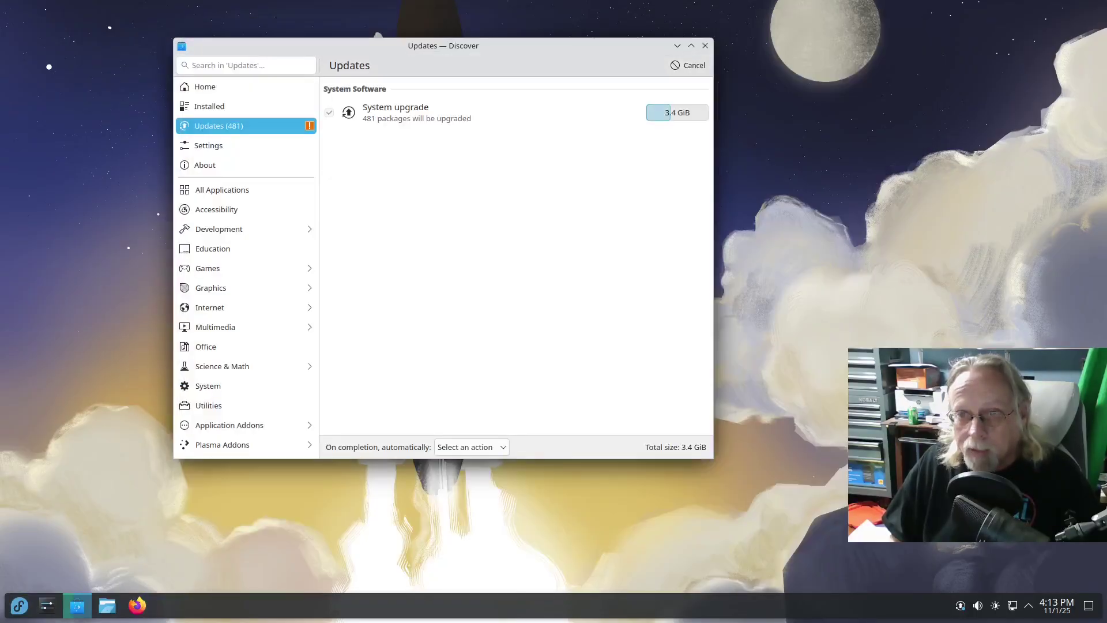
Step: Browse the launcher's categories from Development through Office, ending on the System apps list
{"action": "left_click", "coordinate": [18, 607]}
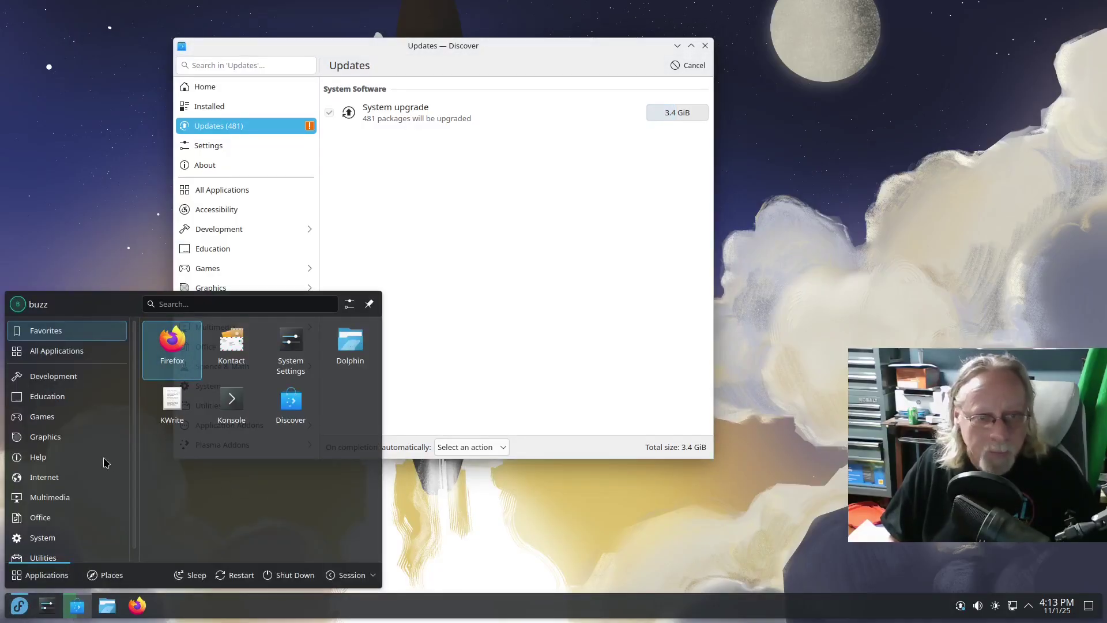
{"action": "mouse_move", "coordinate": [51, 380]}
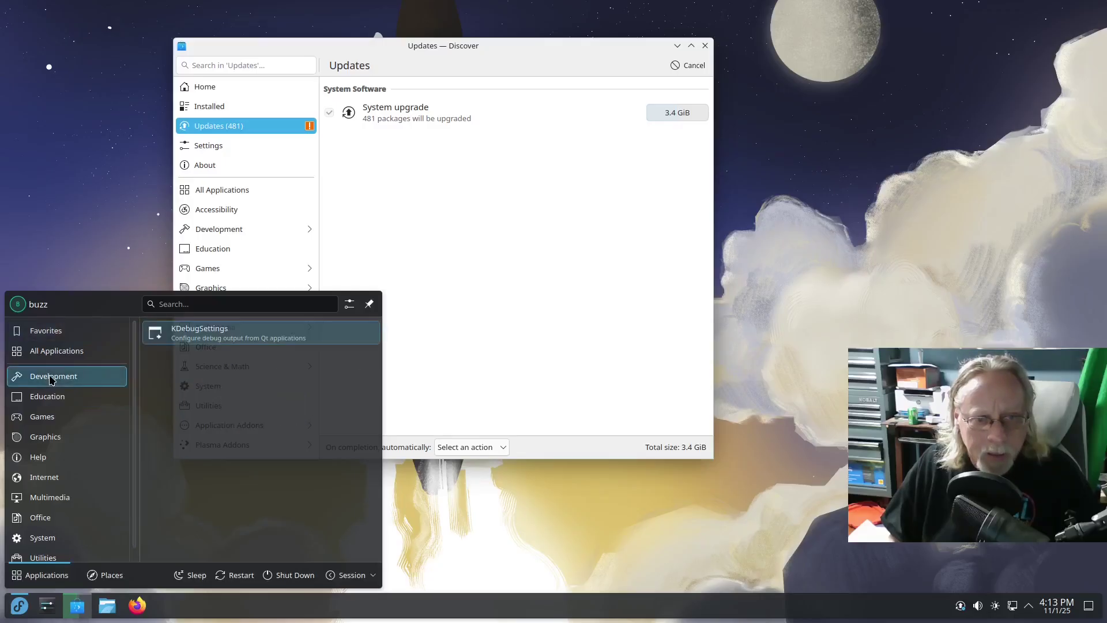
{"action": "mouse_move", "coordinate": [61, 400]}
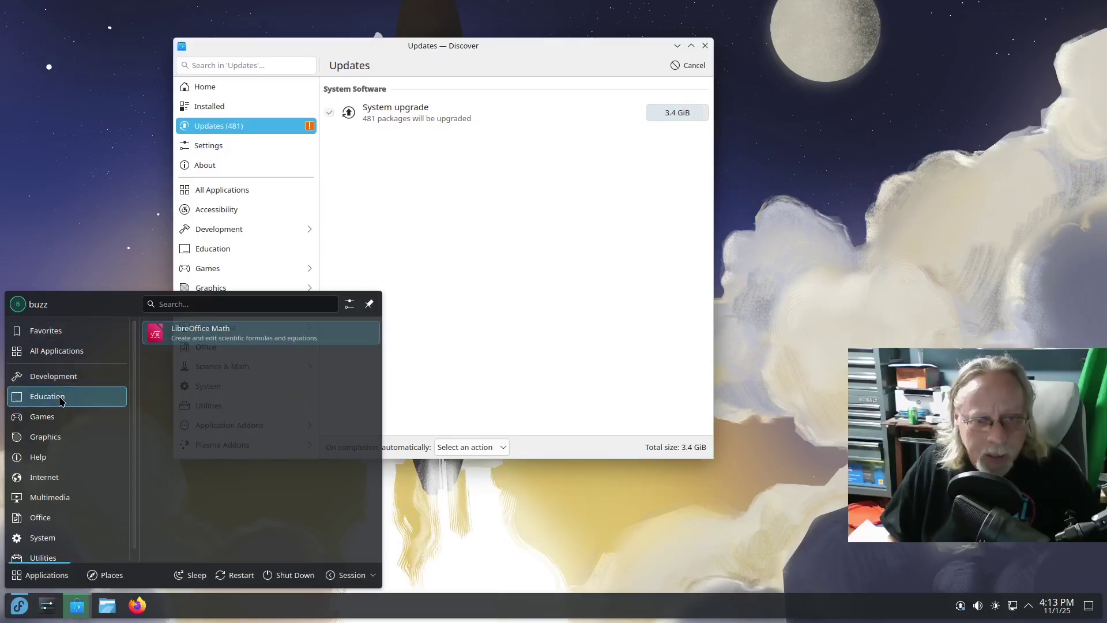
{"action": "mouse_move", "coordinate": [57, 422]}
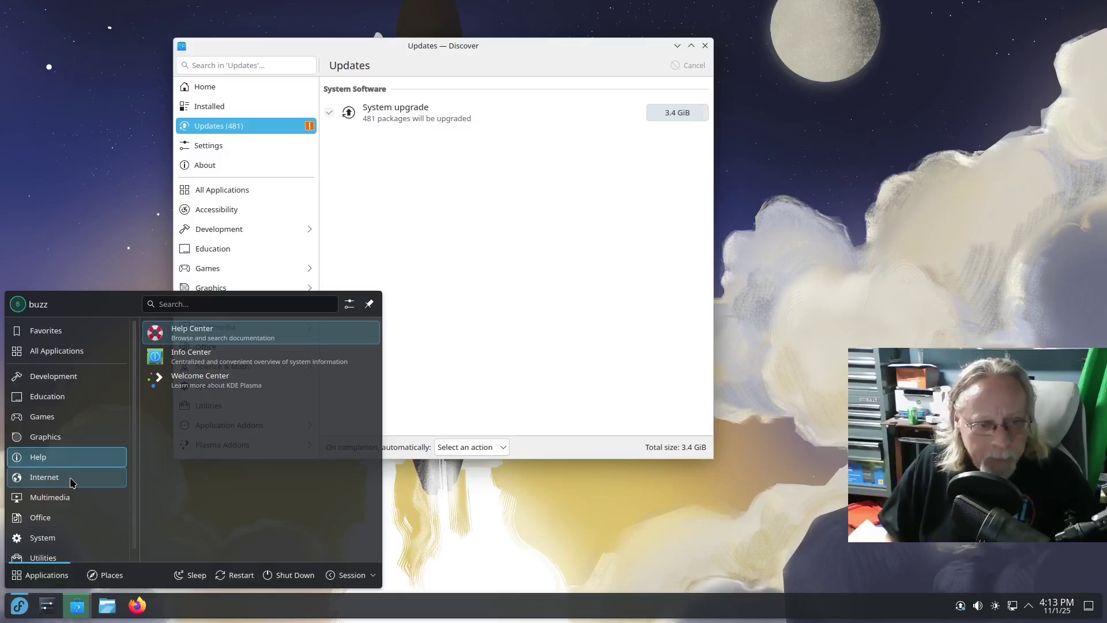
{"action": "mouse_move", "coordinate": [72, 482]}
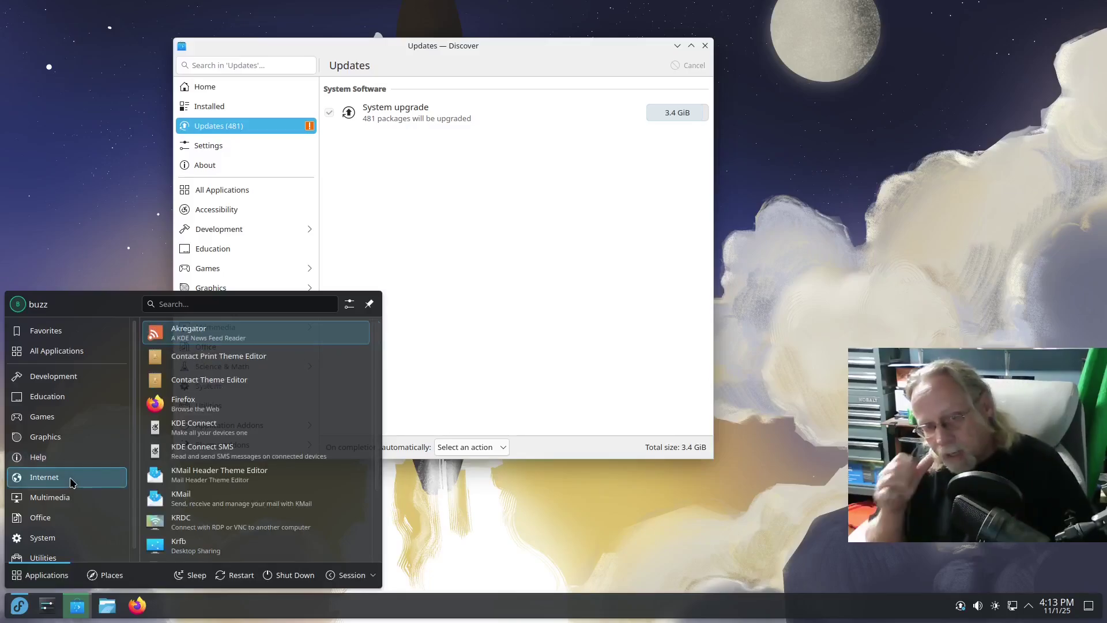
{"action": "scroll", "coordinate": [321, 503], "scroll_direction": "down", "scroll_amount": 3}
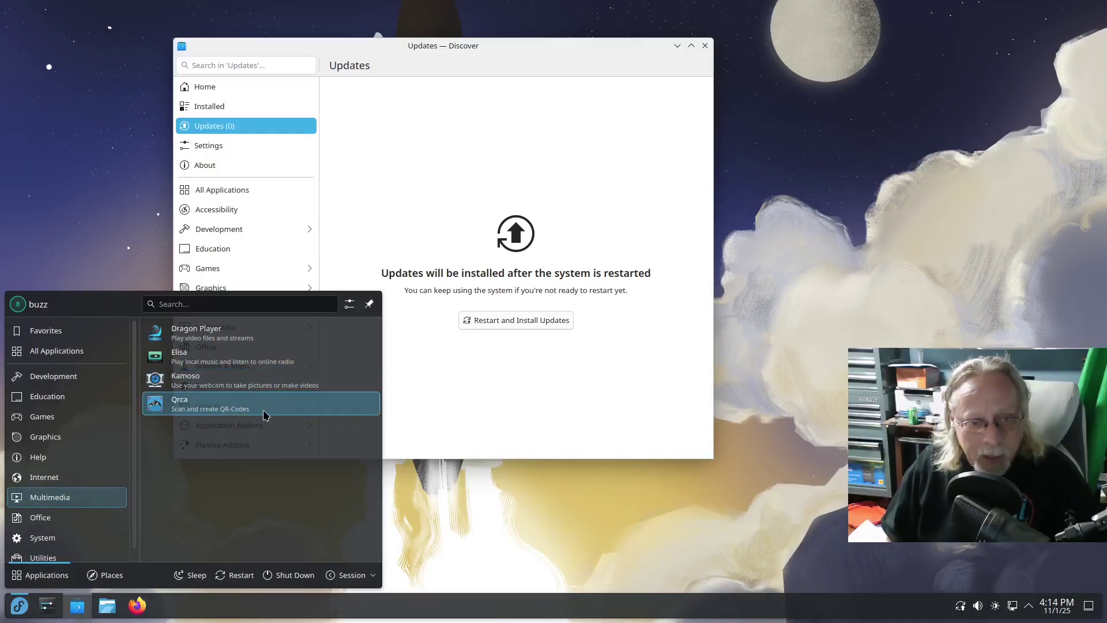
{"action": "left_click", "coordinate": [67, 520]}
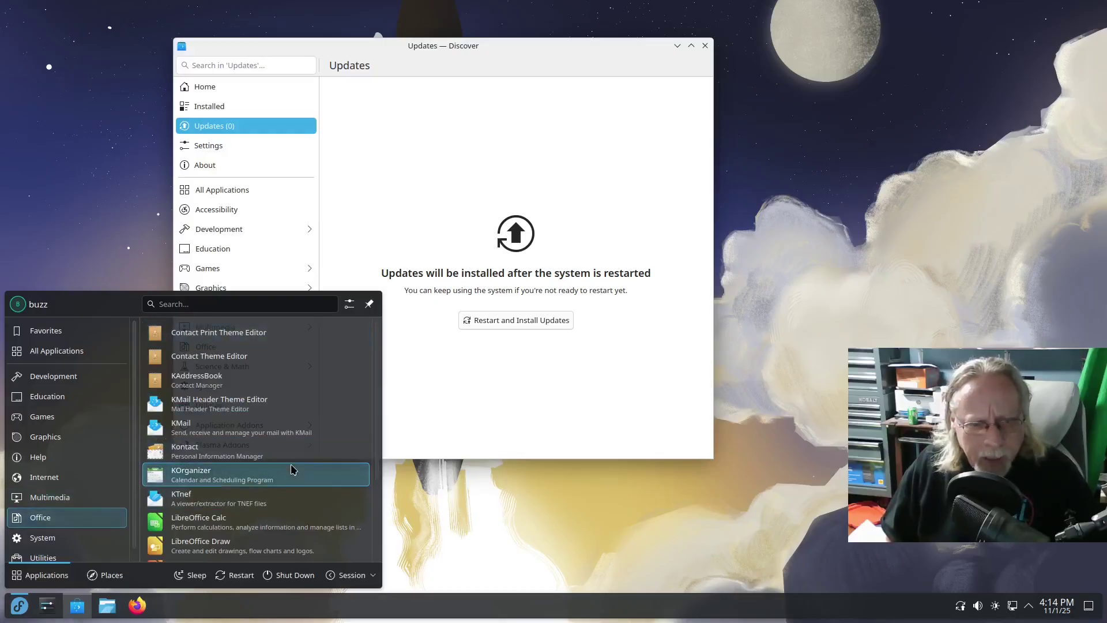
{"action": "scroll", "coordinate": [292, 469], "scroll_direction": "down", "scroll_amount": 4}
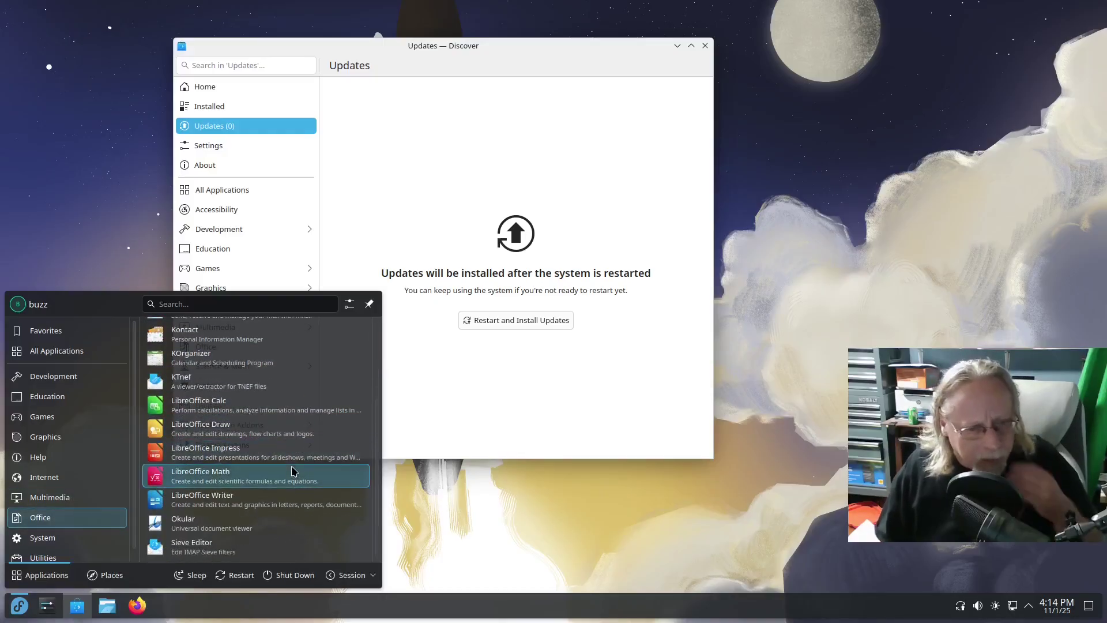
{"action": "scroll", "coordinate": [65, 523], "scroll_direction": "down", "scroll_amount": 1}
{"action": "left_click", "coordinate": [51, 529]}
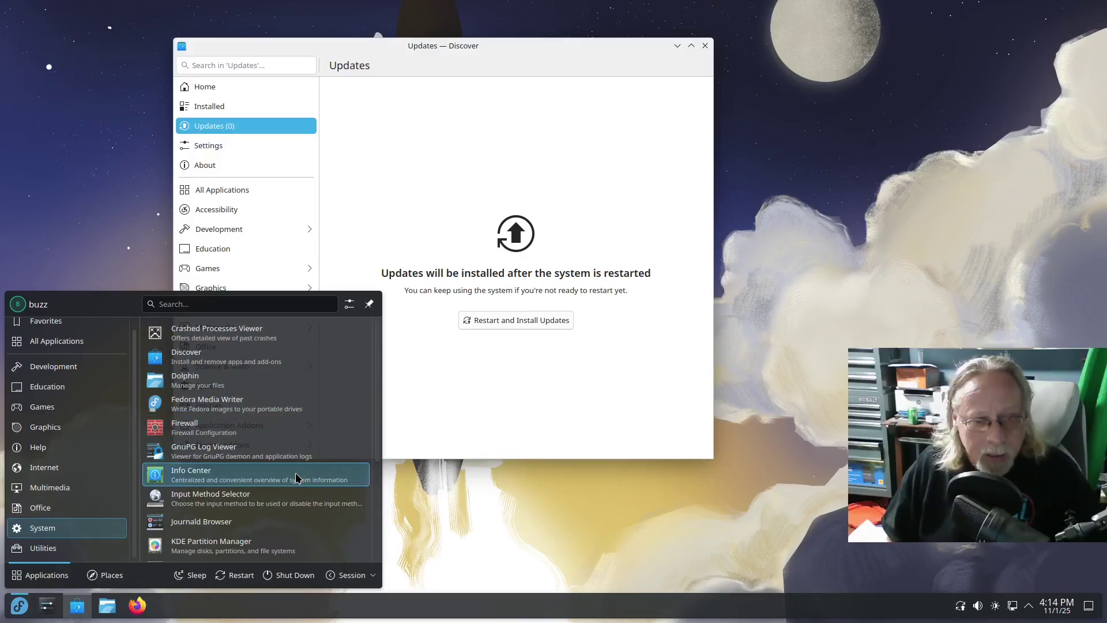
{"action": "scroll", "coordinate": [297, 478], "scroll_direction": "down", "scroll_amount": 5}
Step: Open Info Center to review the system details showing Plasma 6.4.5, then close it
{"action": "scroll", "coordinate": [297, 477], "scroll_direction": "up", "scroll_amount": 1}
{"action": "left_click", "coordinate": [225, 345]}
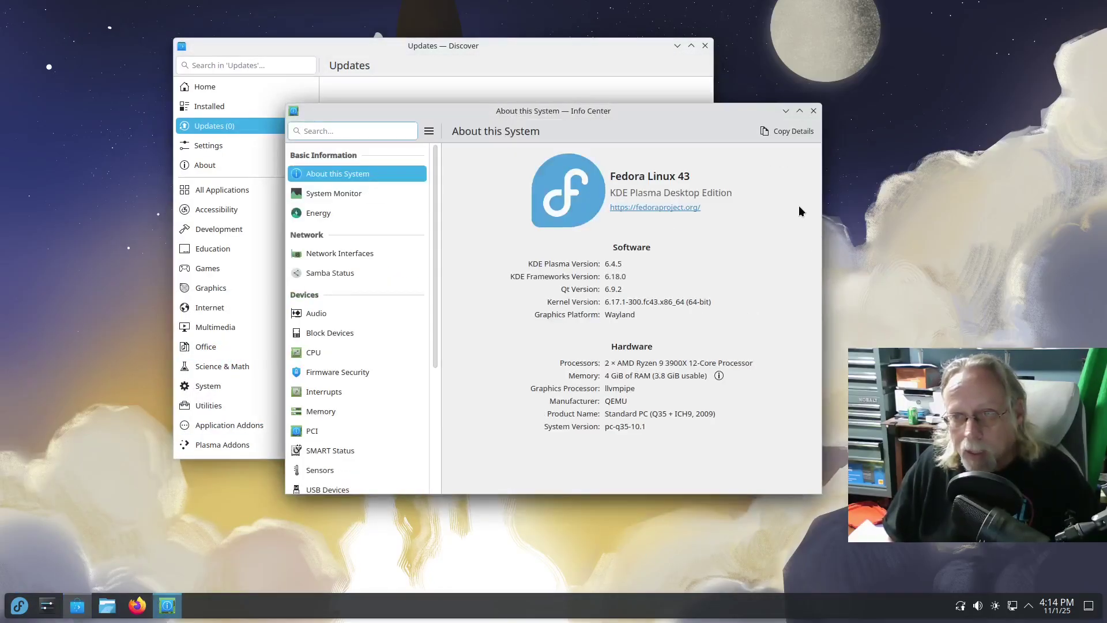
{"action": "left_click", "coordinate": [813, 110]}
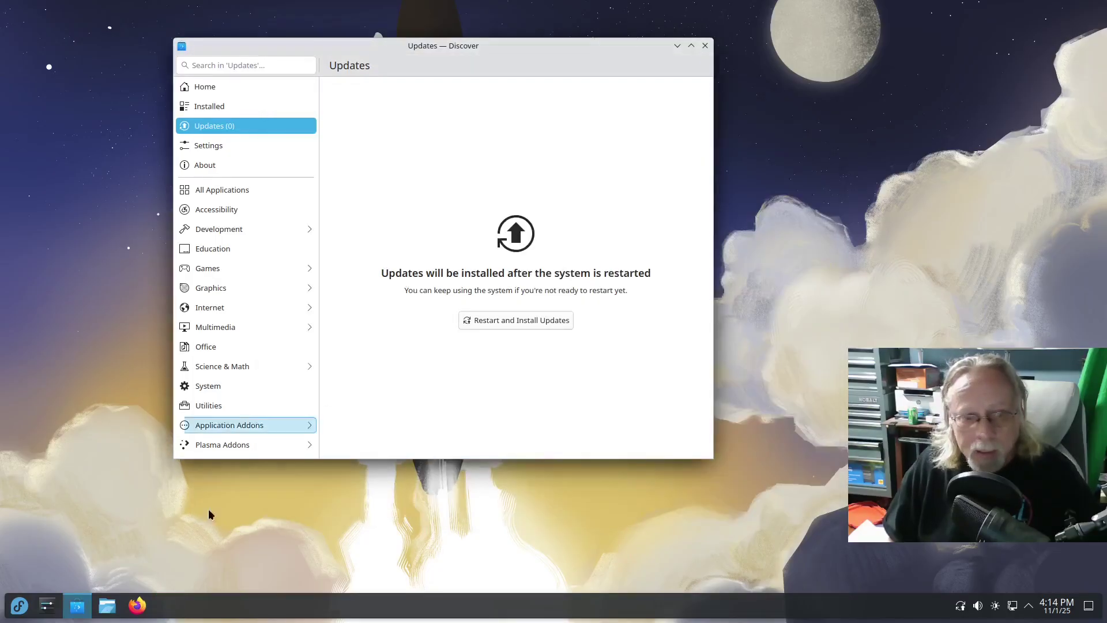
Step: Look over the Utilities apps, dismiss the launcher, and choose Restart and Install Updates in Discover
{"action": "left_click", "coordinate": [19, 606]}
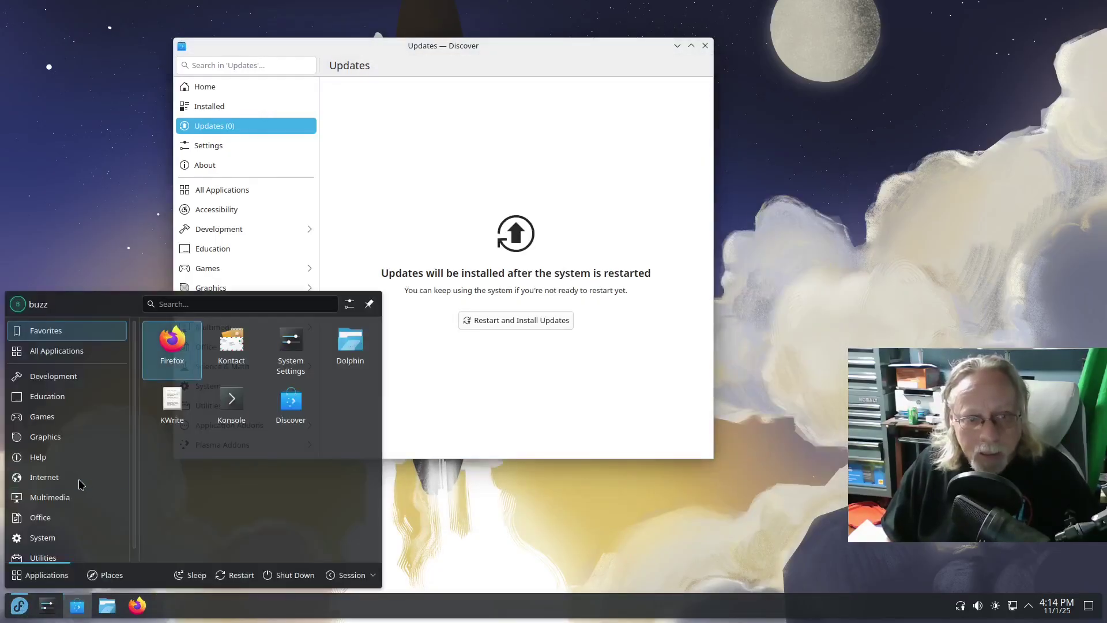
{"action": "scroll", "coordinate": [75, 485], "scroll_direction": "down", "scroll_amount": 1}
{"action": "left_click", "coordinate": [55, 550]}
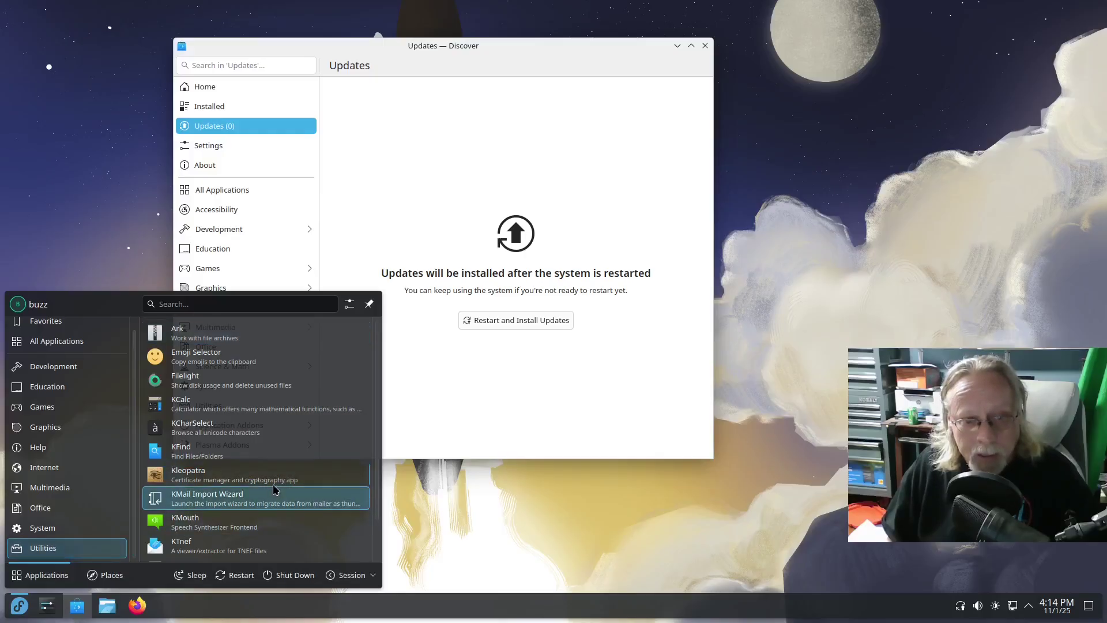
{"action": "scroll", "coordinate": [276, 491], "scroll_direction": "down", "scroll_amount": 1}
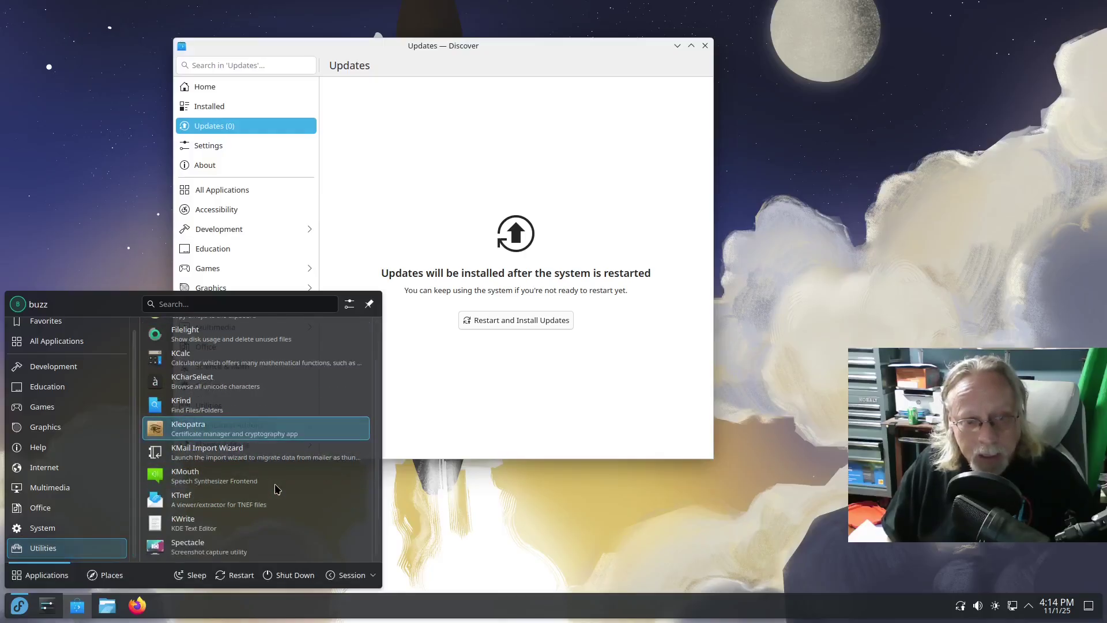
{"action": "left_click", "coordinate": [608, 413]}
{"action": "left_click", "coordinate": [532, 321]}
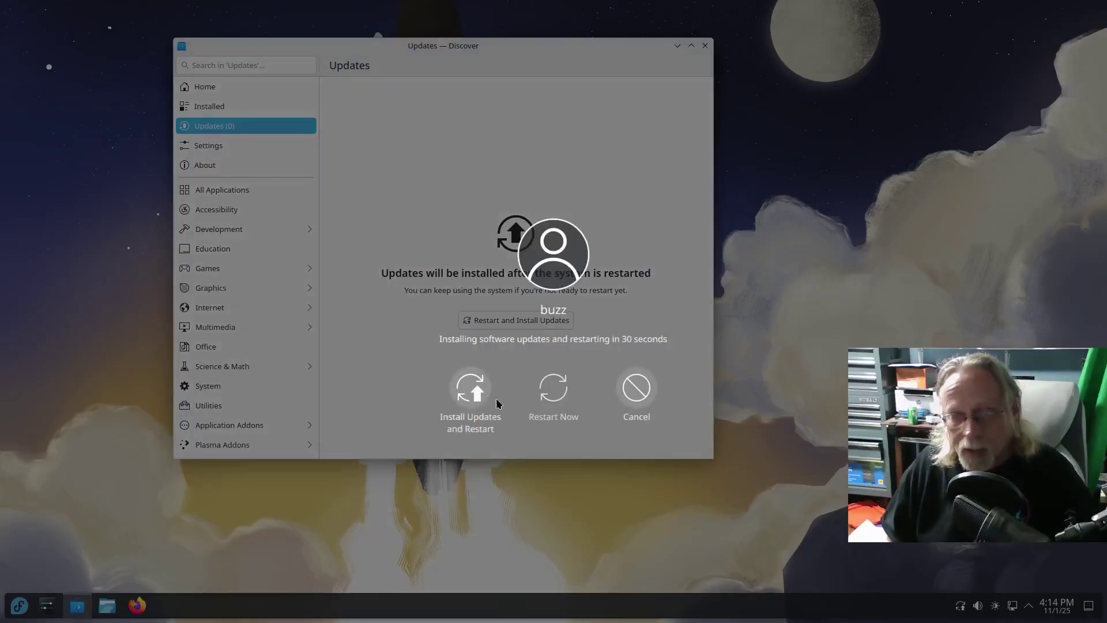
Step: Confirm Restart in the logout dialog to reboot and apply the updates
{"action": "left_click", "coordinate": [464, 388]}
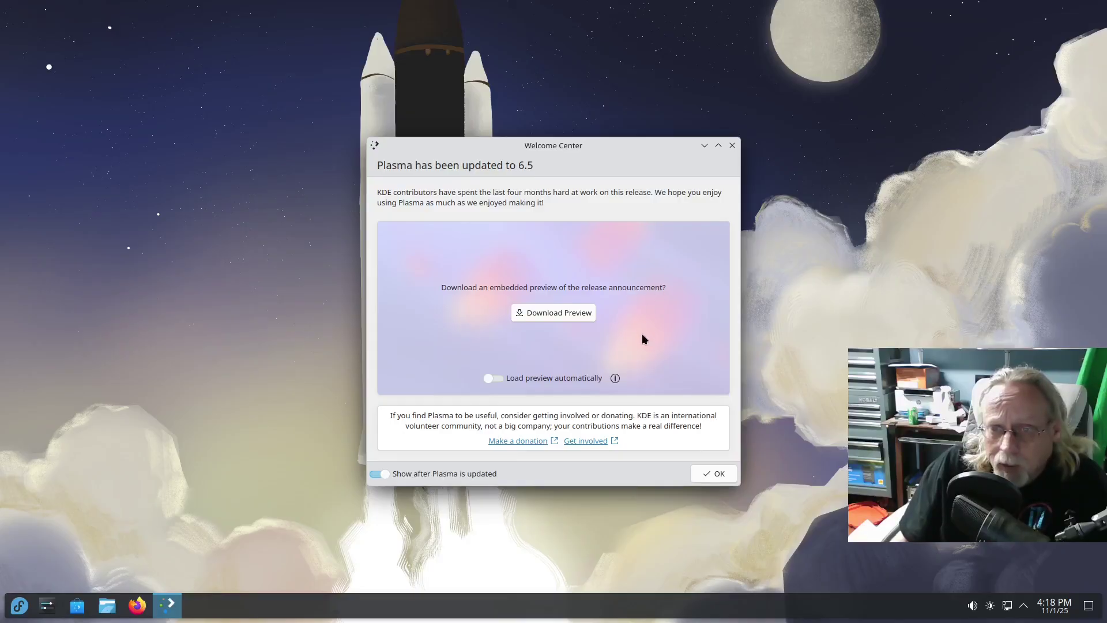
Step: Dismiss the Welcome Center's Plasma 6.5 notice and show the launcher's Favorites
{"action": "left_click", "coordinate": [700, 476]}
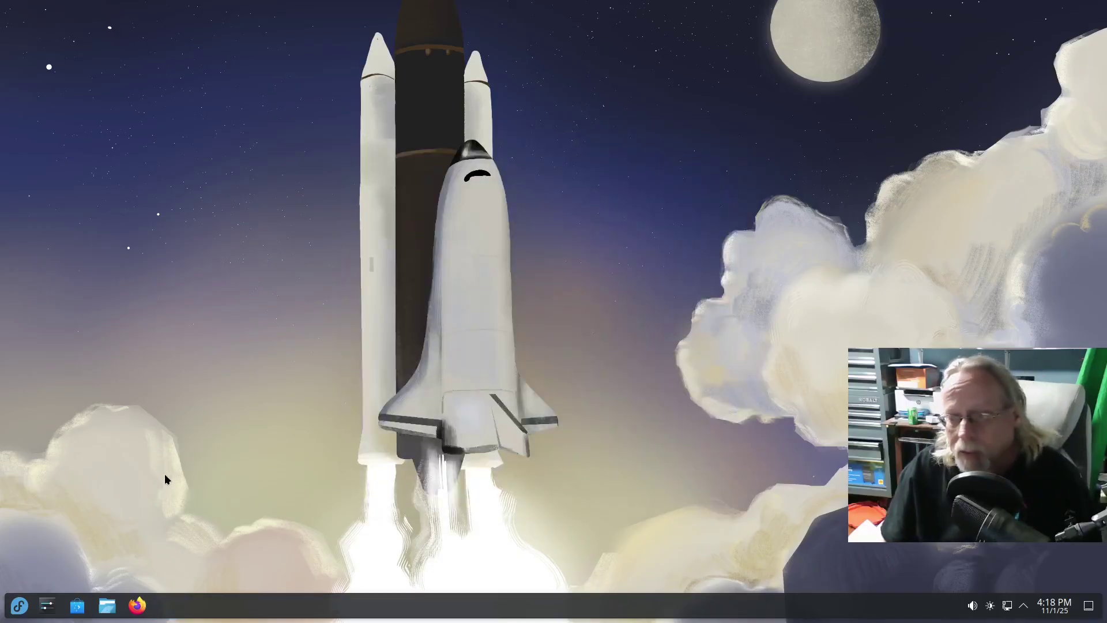
{"action": "left_click", "coordinate": [19, 610]}
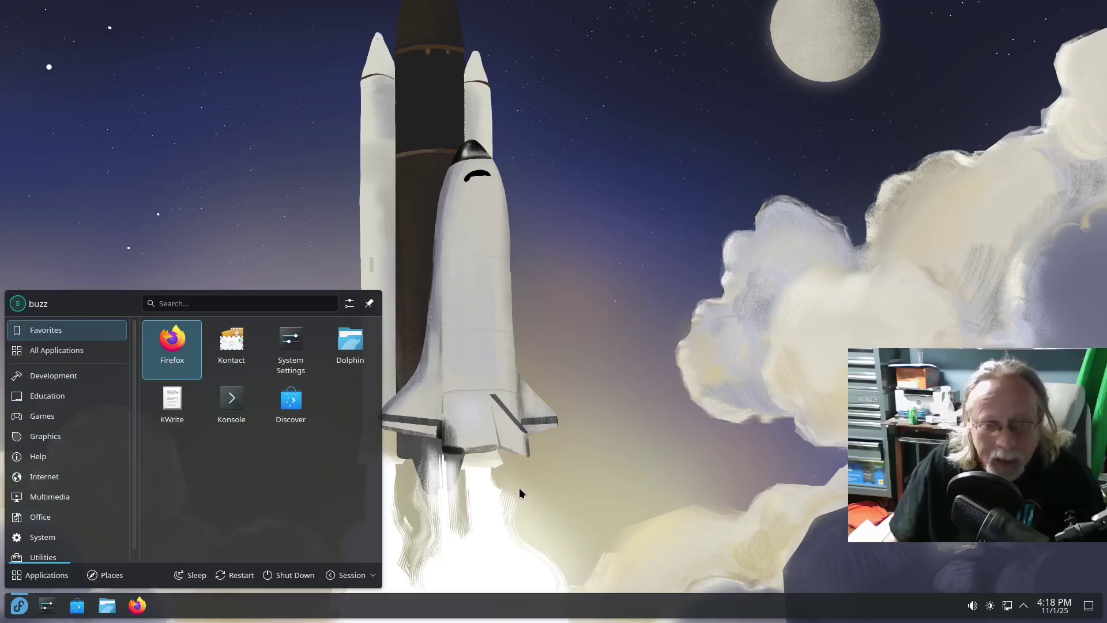
Step: Search the launcher for 'info' and open Info Center, now reporting Plasma 6.5.1
{"action": "left_click", "coordinate": [500, 503]}
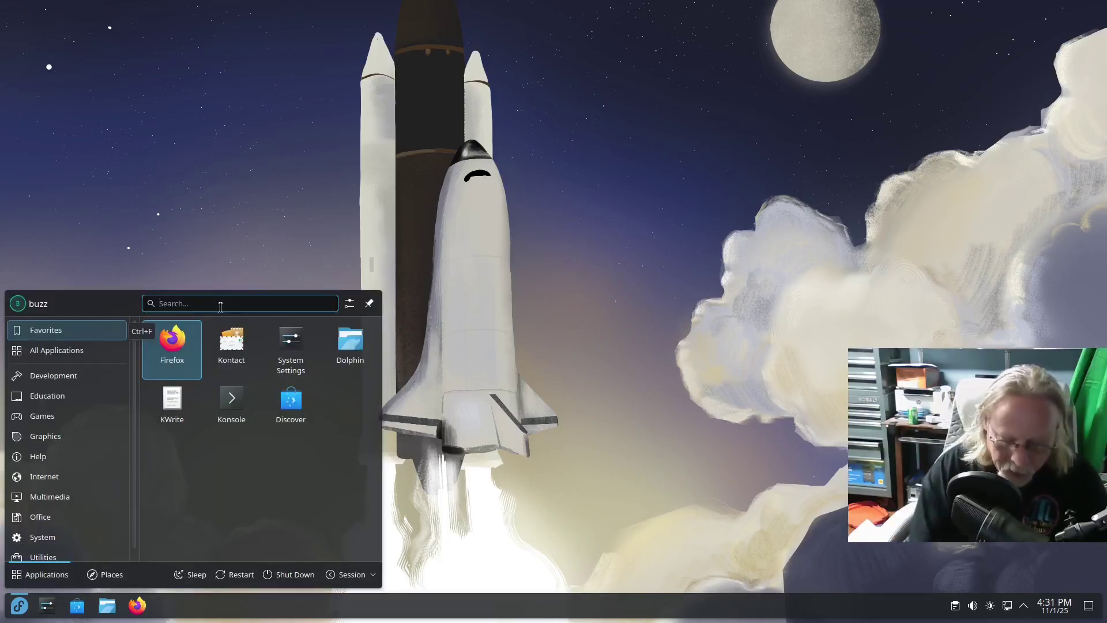
{"action": "type", "text": "info"}
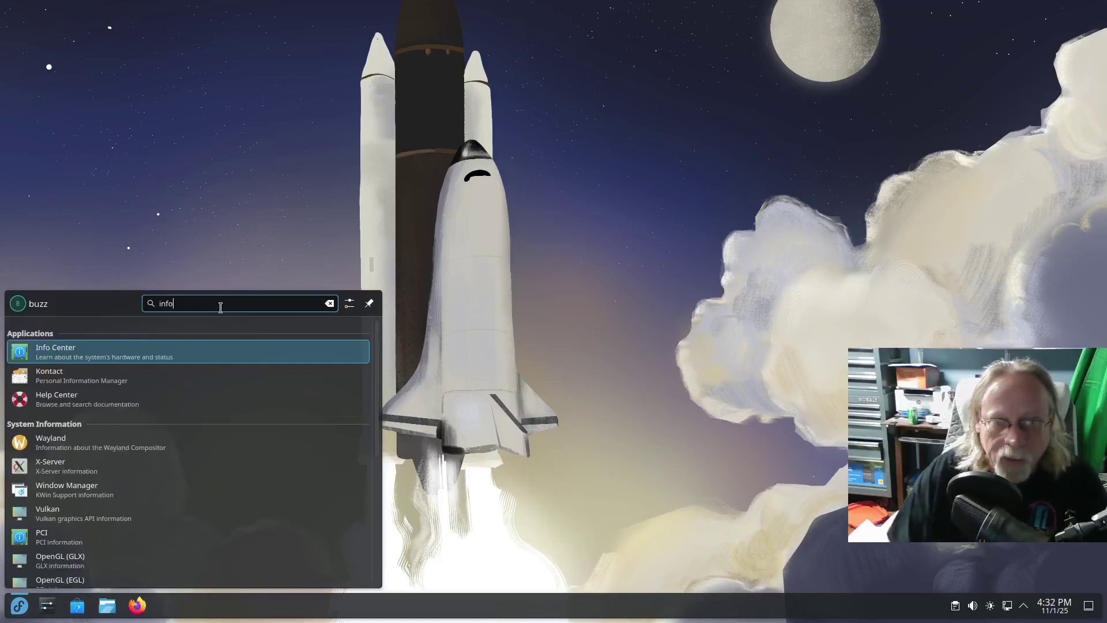
{"action": "left_click", "coordinate": [214, 349]}
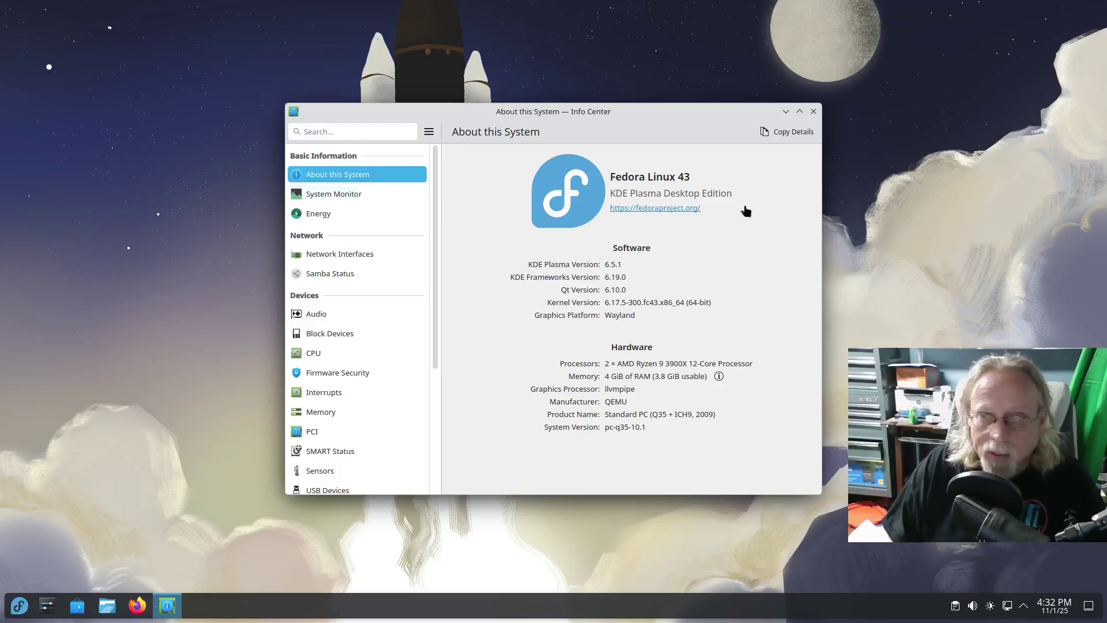
Step: Close Info Center and launch Firefox from the application launcher
{"action": "left_click", "coordinate": [817, 115]}
{"action": "left_click", "coordinate": [19, 605]}
{"action": "left_click_drag", "start_coordinate": [173, 340], "coordinate": [579, 202]}
{"action": "left_click", "coordinate": [578, 202]}
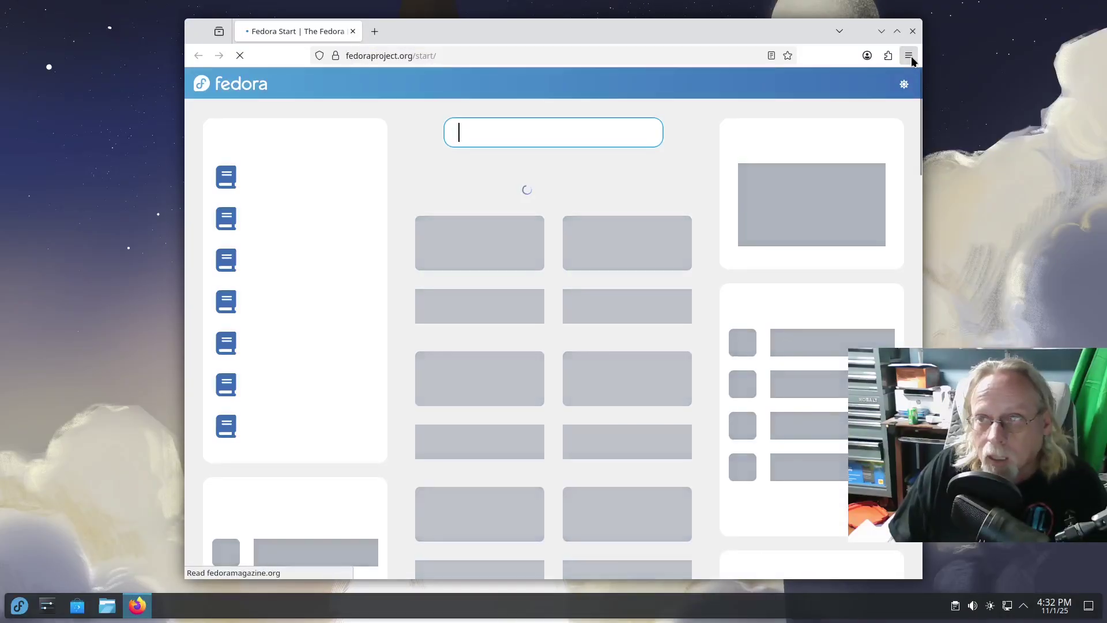
Step: Confirm Firefox is version 144.0 in Help > About Firefox, then close the dialog
{"action": "left_click", "coordinate": [909, 56]}
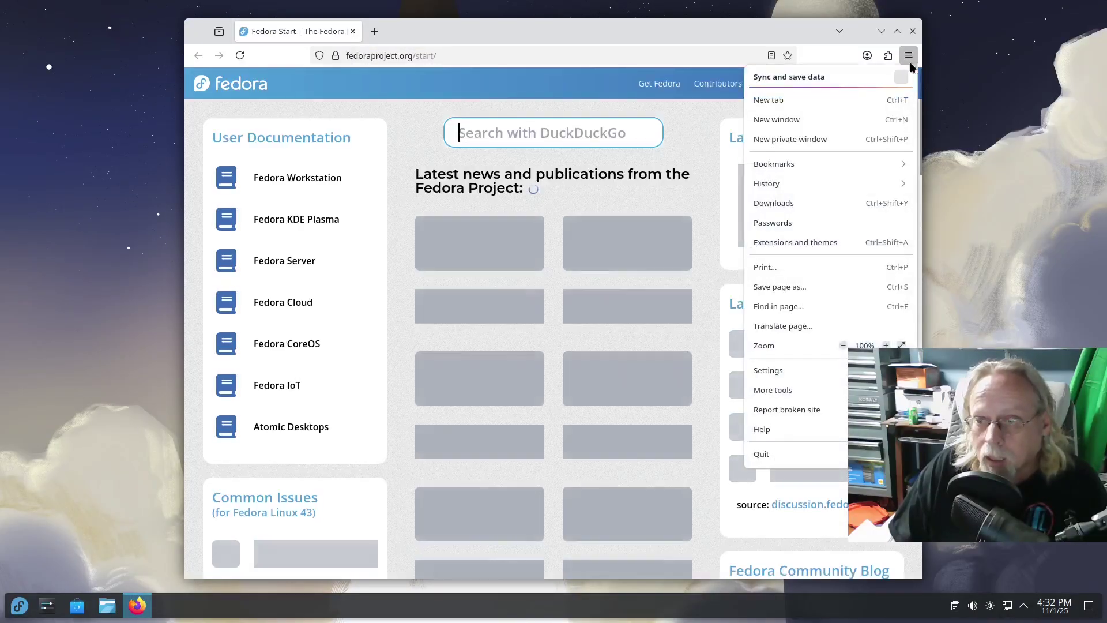
{"action": "left_click", "coordinate": [836, 430]}
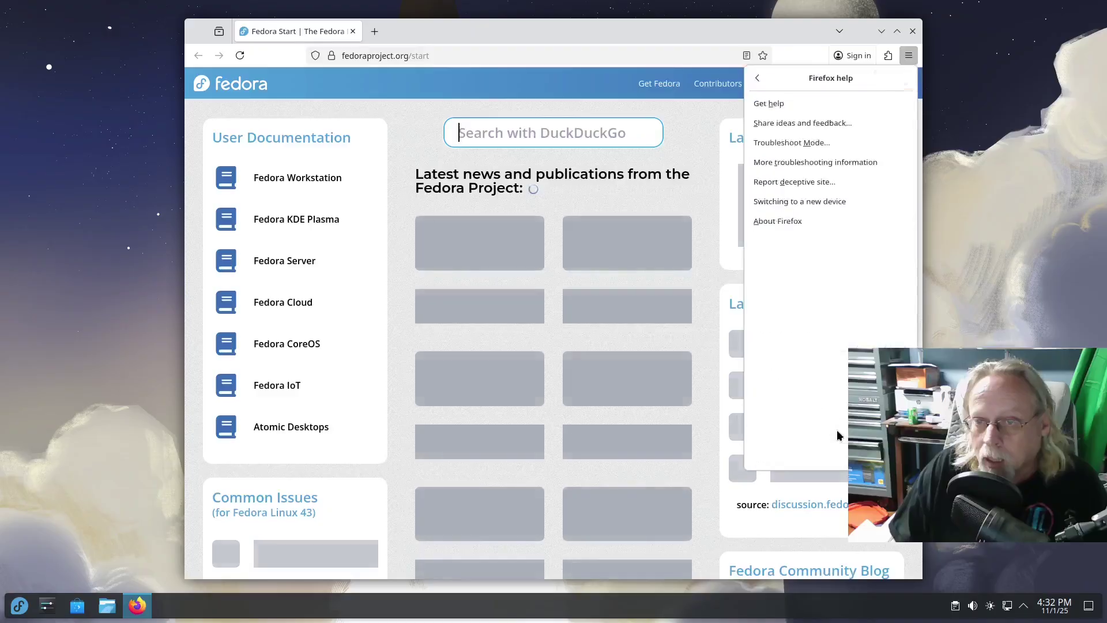
{"action": "left_click", "coordinate": [780, 221]}
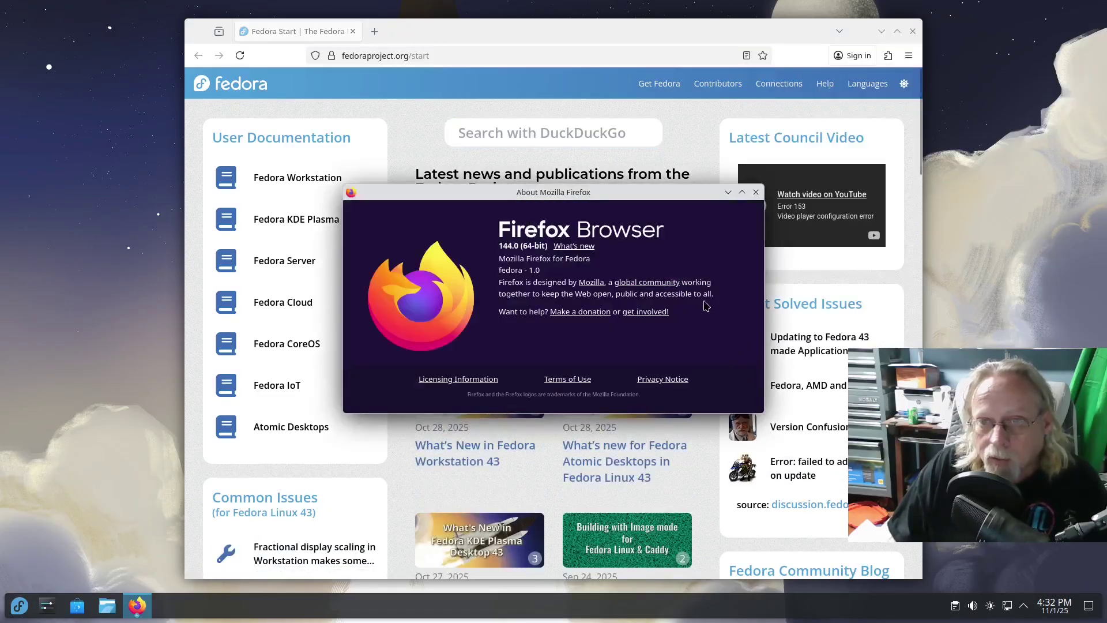
{"action": "left_click", "coordinate": [756, 192]}
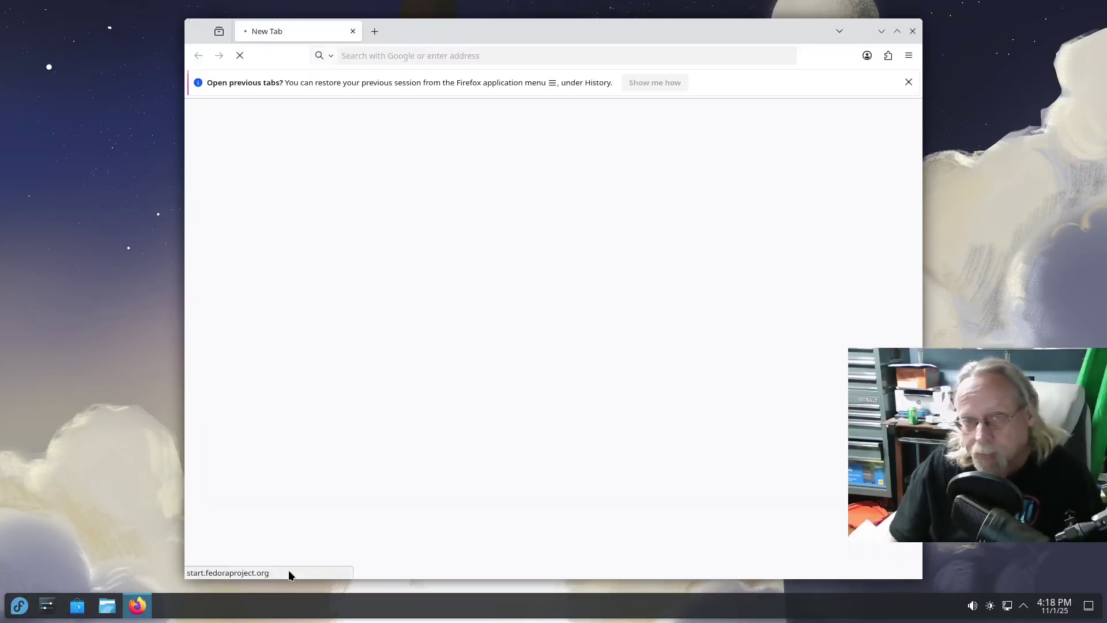
Step: Navigate Firefox to image.google.com
{"action": "left_click", "coordinate": [542, 54]}
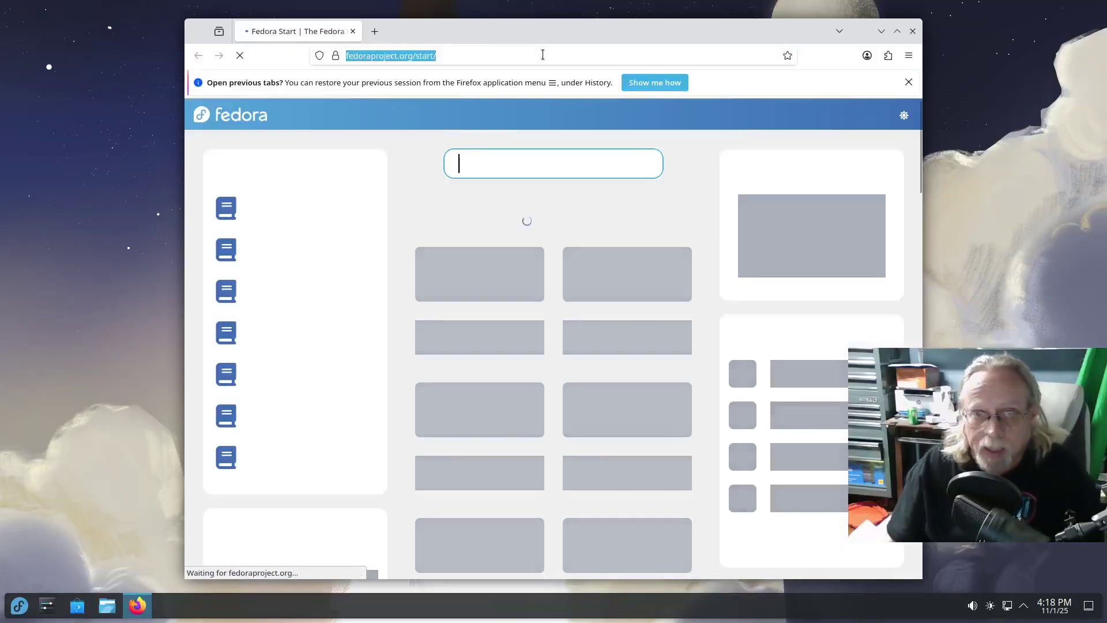
{"action": "type", "text": "image."}
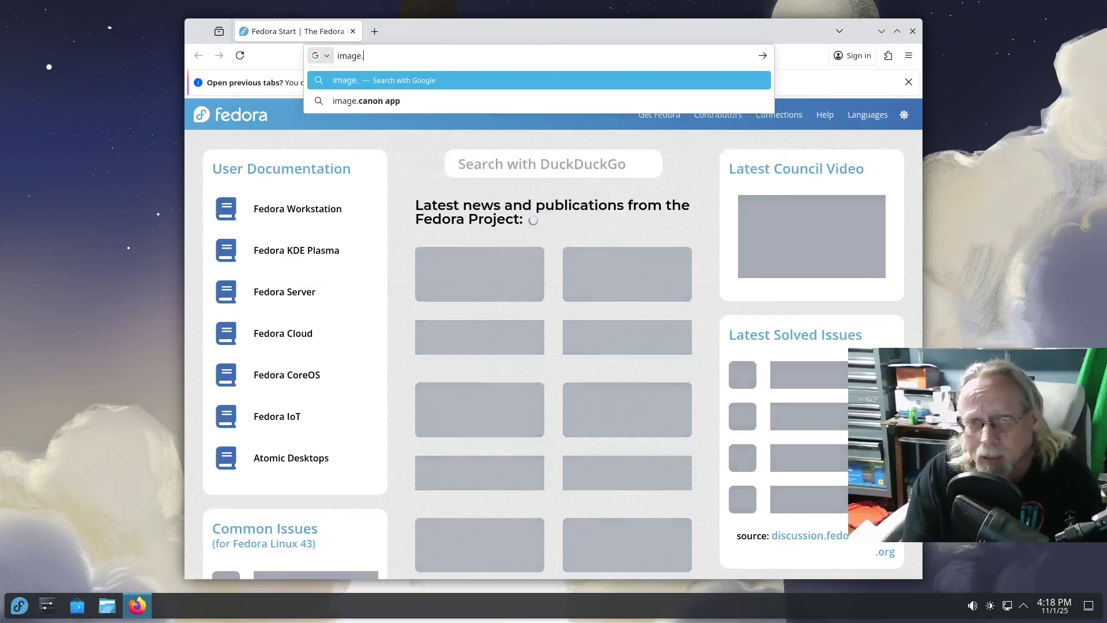
{"action": "type", "text": "google.com"}
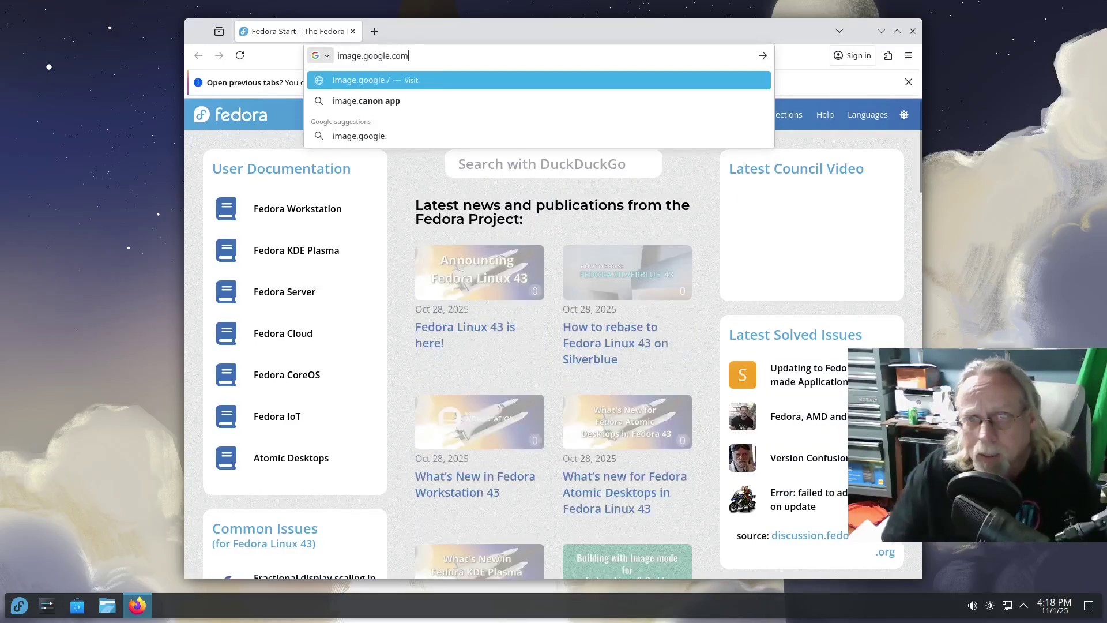
{"action": "key", "text": "Return"}
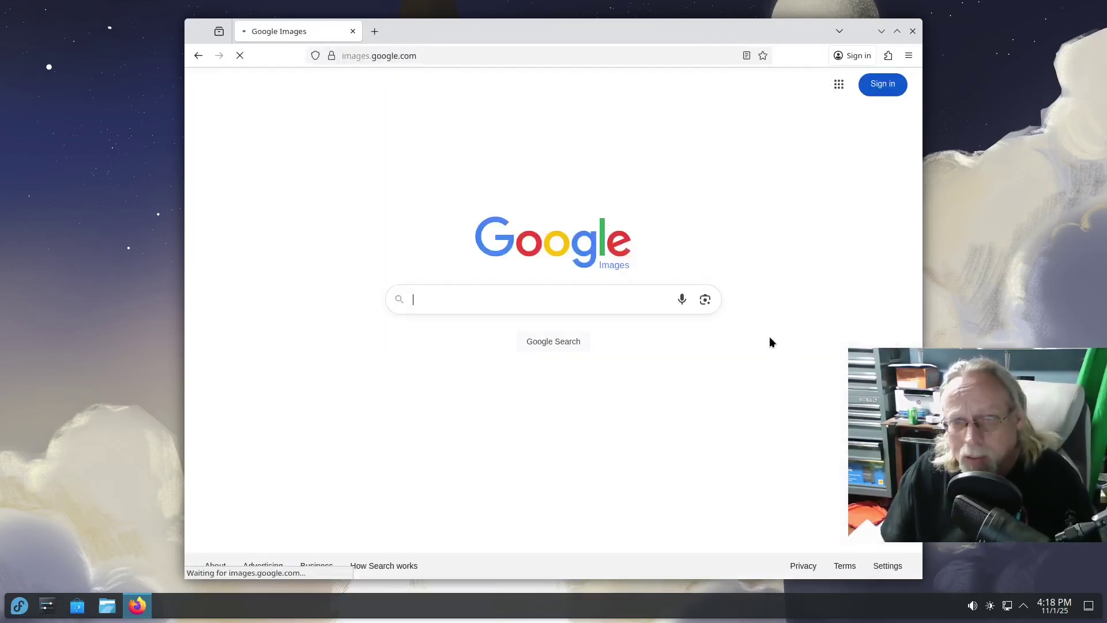
Step: Try uploading an image in Google Lens, cancel the file picker, and close Firefox
{"action": "left_click", "coordinate": [705, 300]}
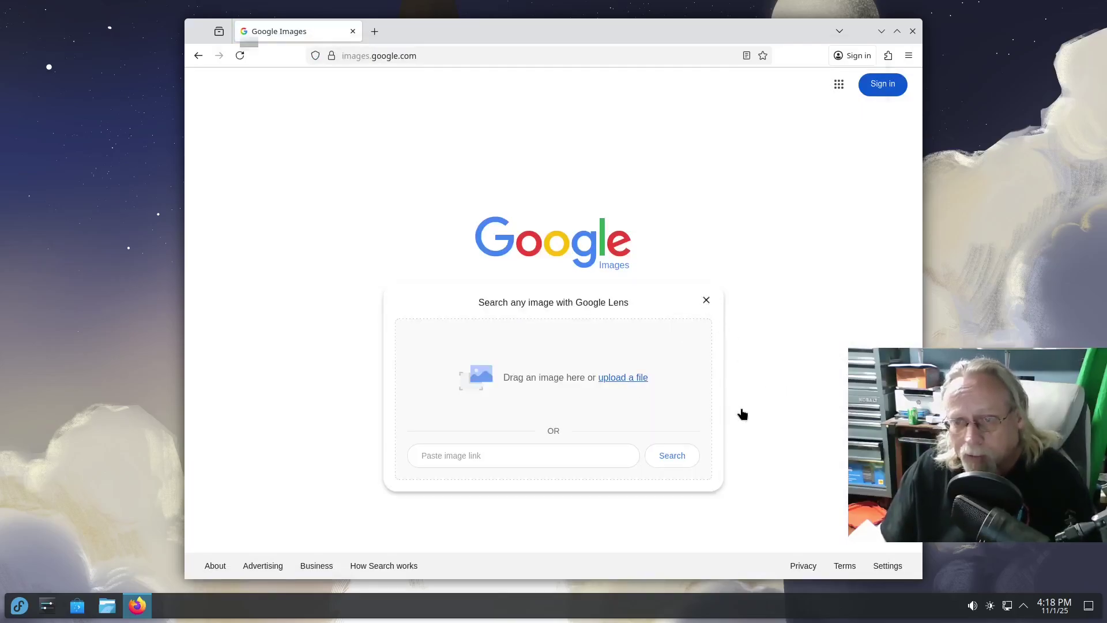
{"action": "left_click", "coordinate": [623, 378]}
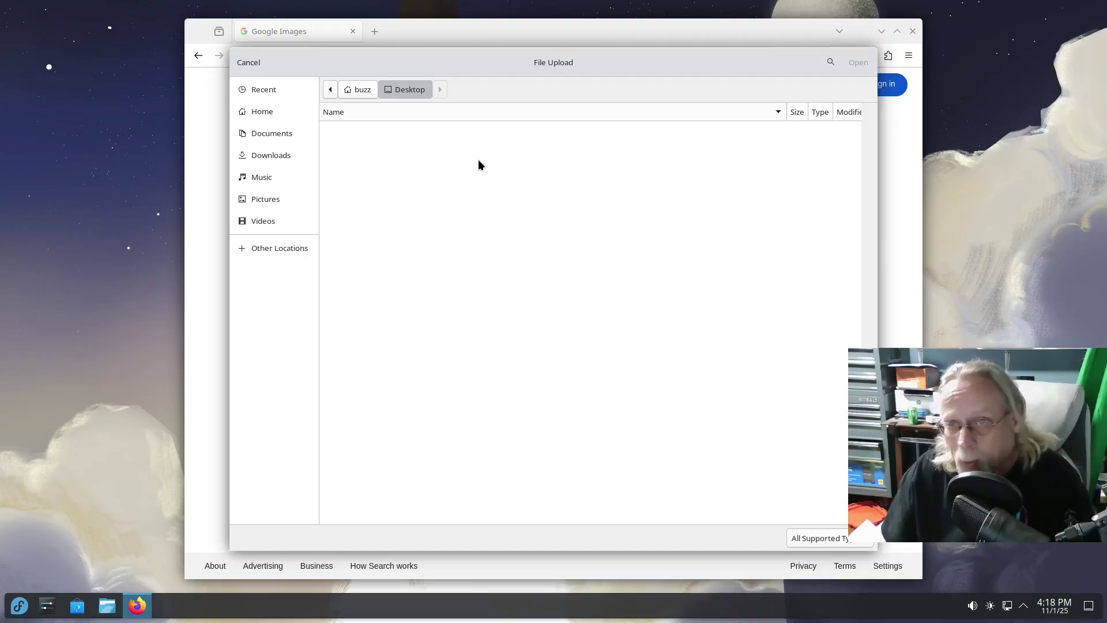
{"action": "left_click", "coordinate": [257, 64]}
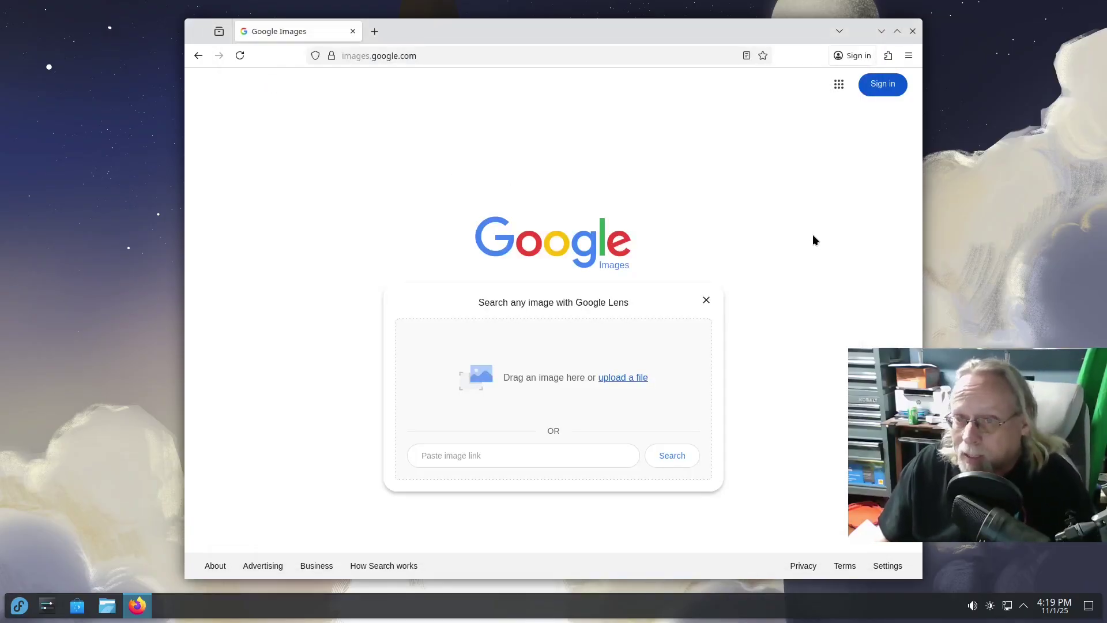
{"action": "left_click", "coordinate": [912, 31]}
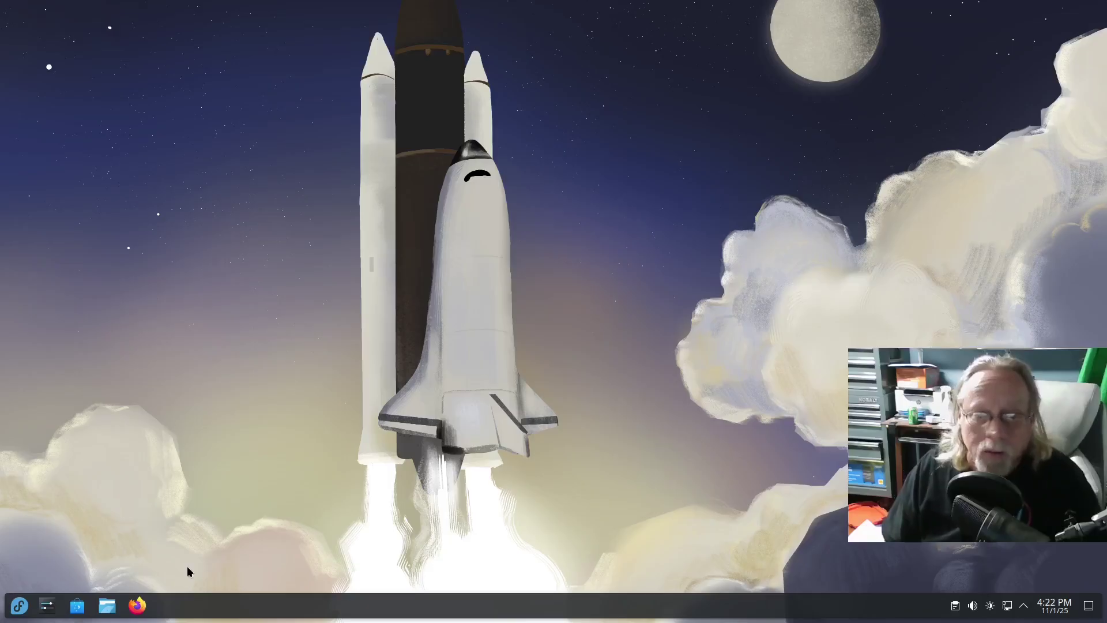
Step: Relaunch Firefox, go to about:config, and accept the risk warning
{"action": "left_click", "coordinate": [137, 605]}
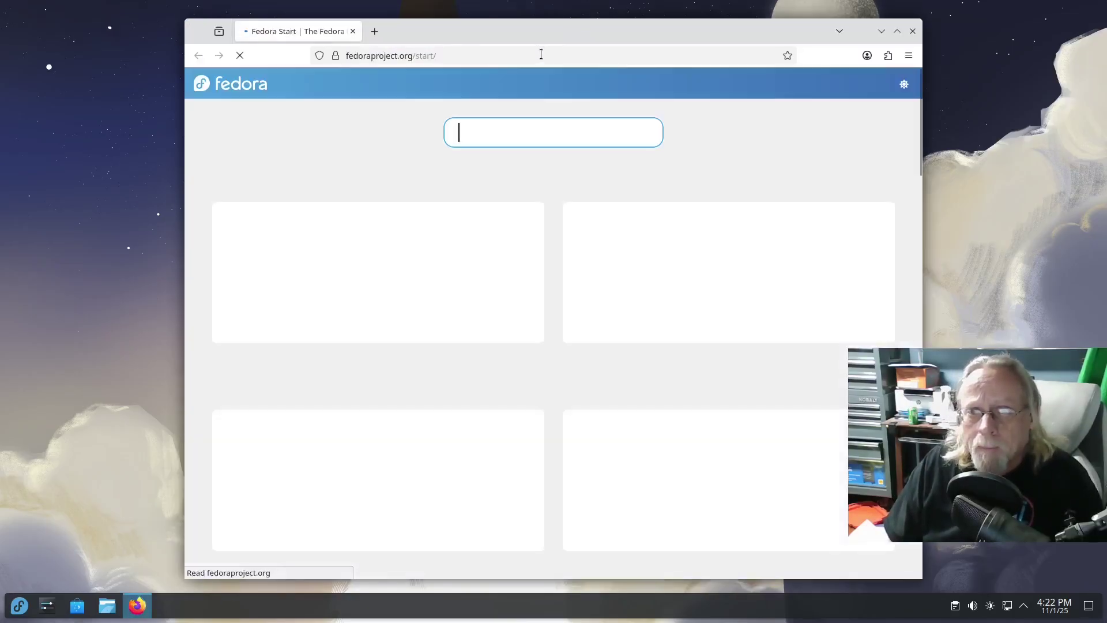
{"action": "left_click", "coordinate": [541, 54]}
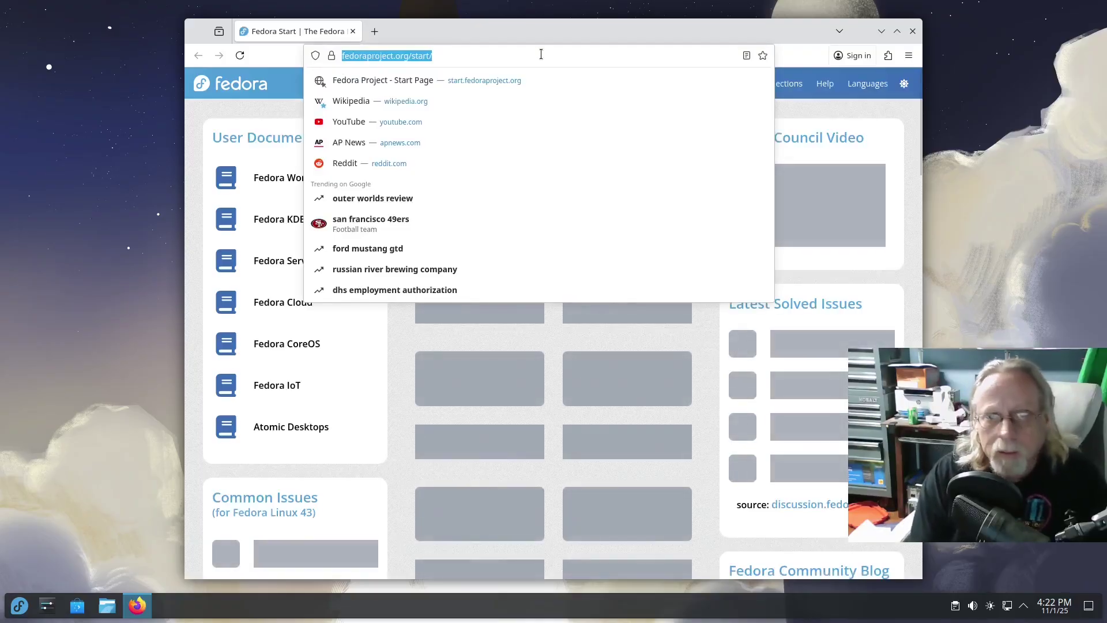
{"action": "left_click", "coordinate": [541, 54]}
{"action": "key", "text": "BackSpace"}
{"action": "type", "text": "abo"}
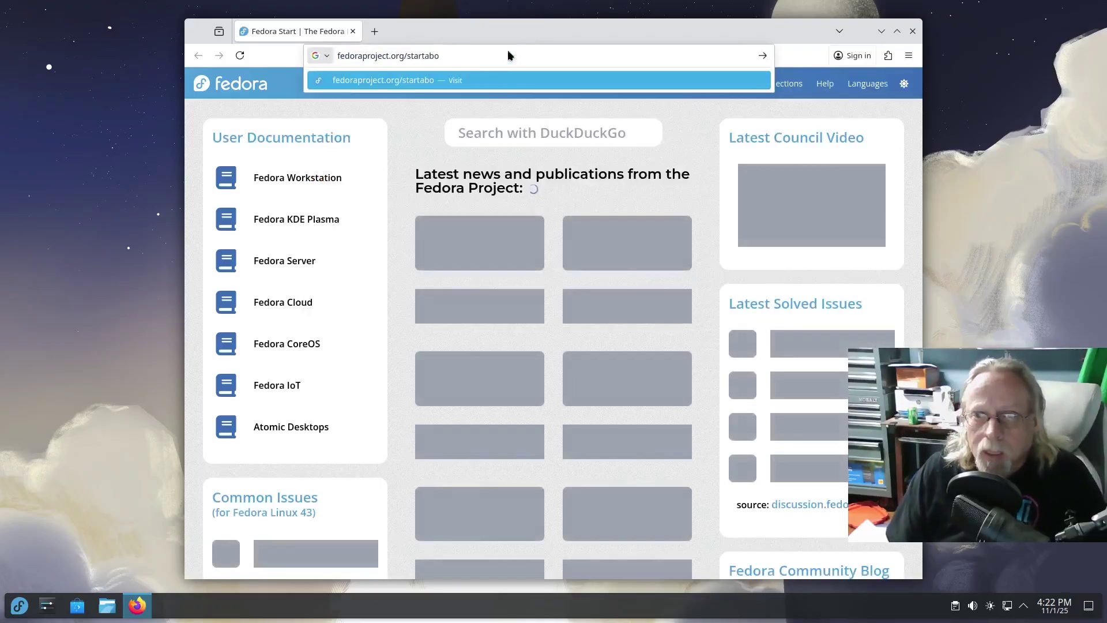
{"action": "key", "text": "ctrl+a"}
{"action": "type", "text": "about:config"}
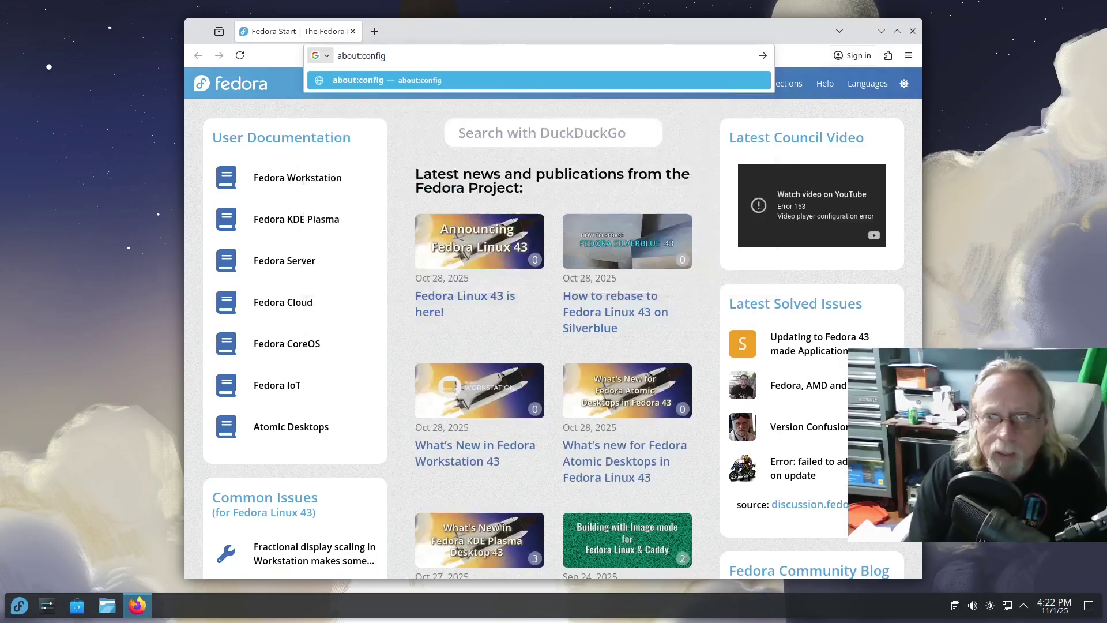
{"action": "key", "text": "Return"}
{"action": "left_click", "coordinate": [479, 374]}
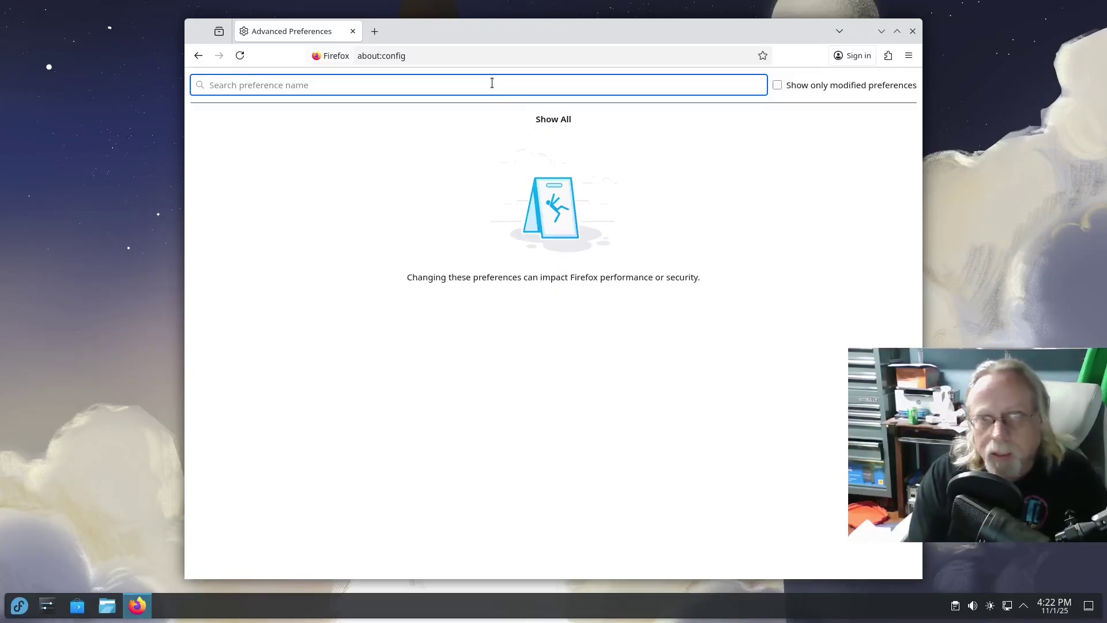
Step: Search 'file-picker' and change widget.use-xdg-desktop-portal.file-picker from 2 to 1
{"action": "type", "text": "file-"}
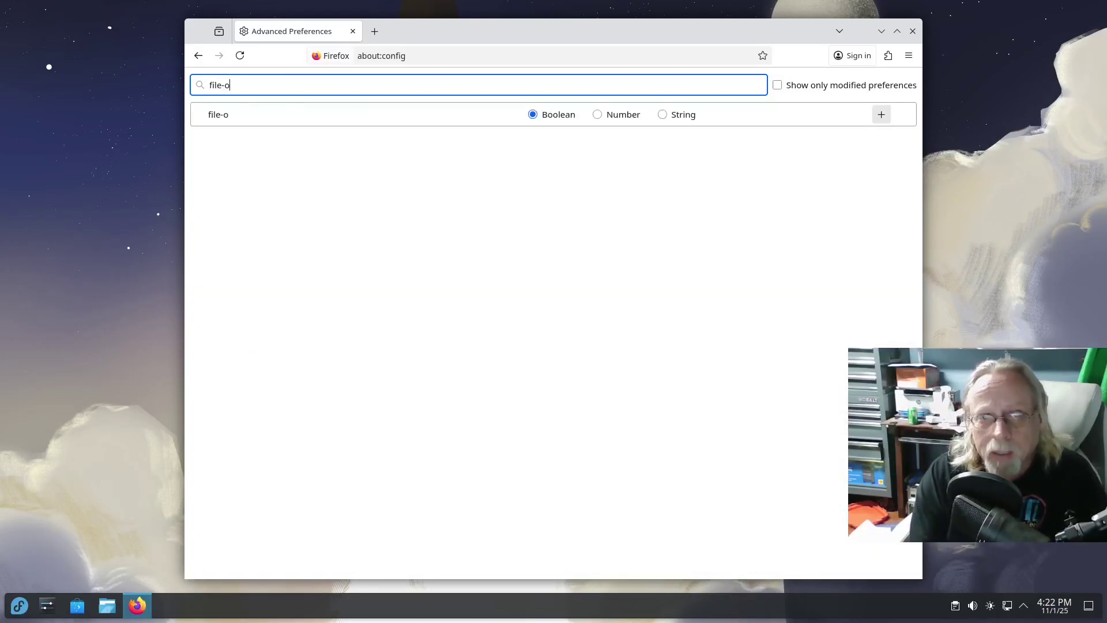
{"action": "type", "text": "picker"}
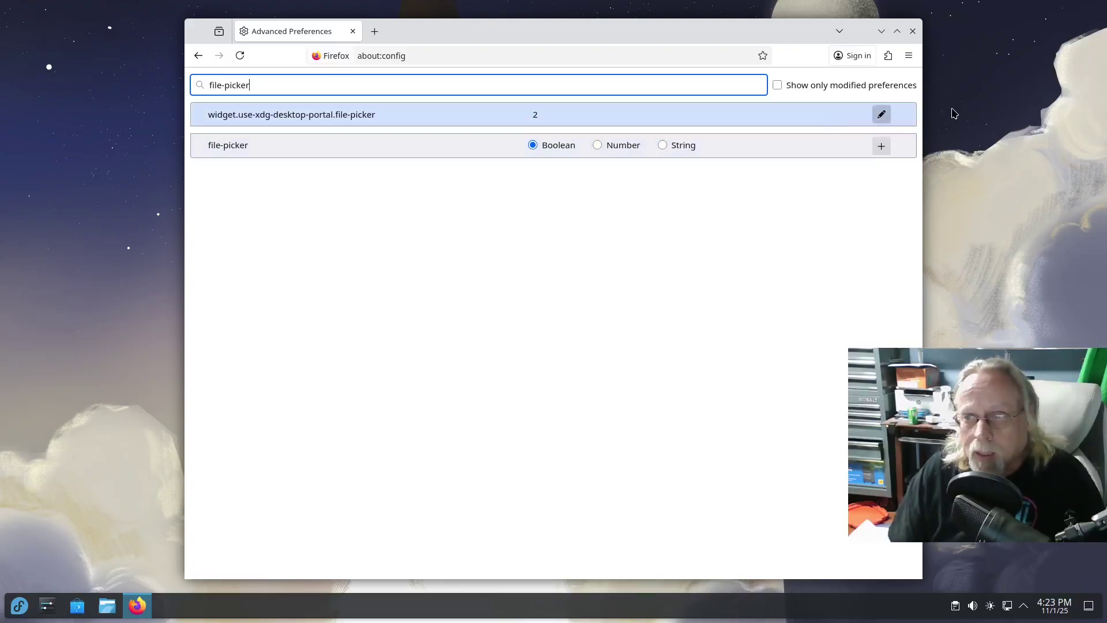
{"action": "left_click", "coordinate": [881, 114]}
{"action": "type", "text": "1"}
{"action": "left_click", "coordinate": [881, 114]}
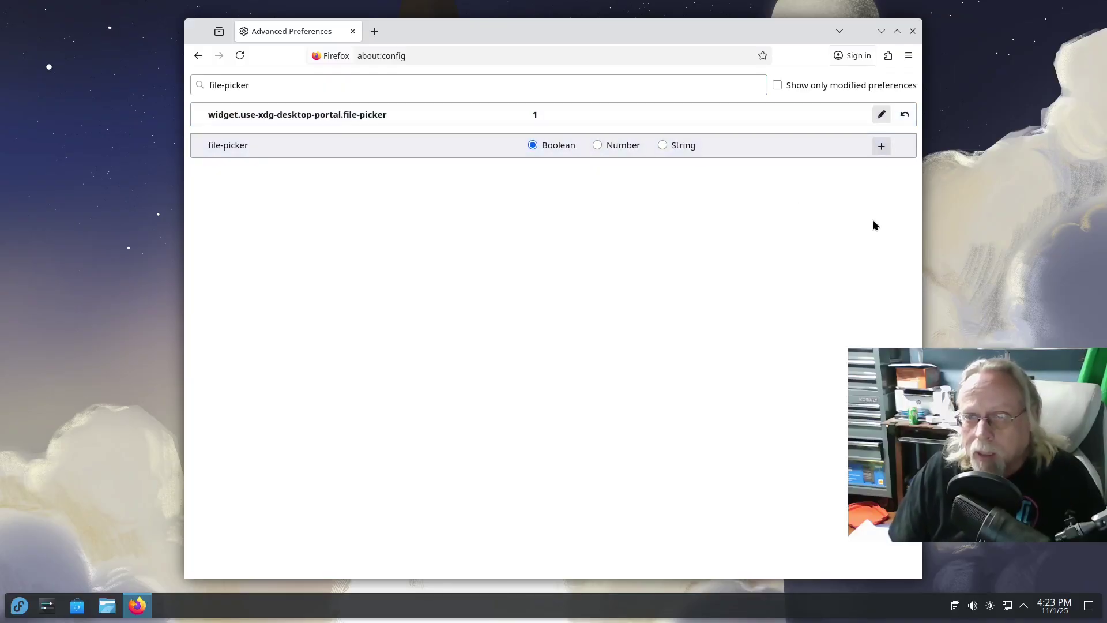
Step: Restart Firefox and load the Google Images page
{"action": "left_click", "coordinate": [913, 32]}
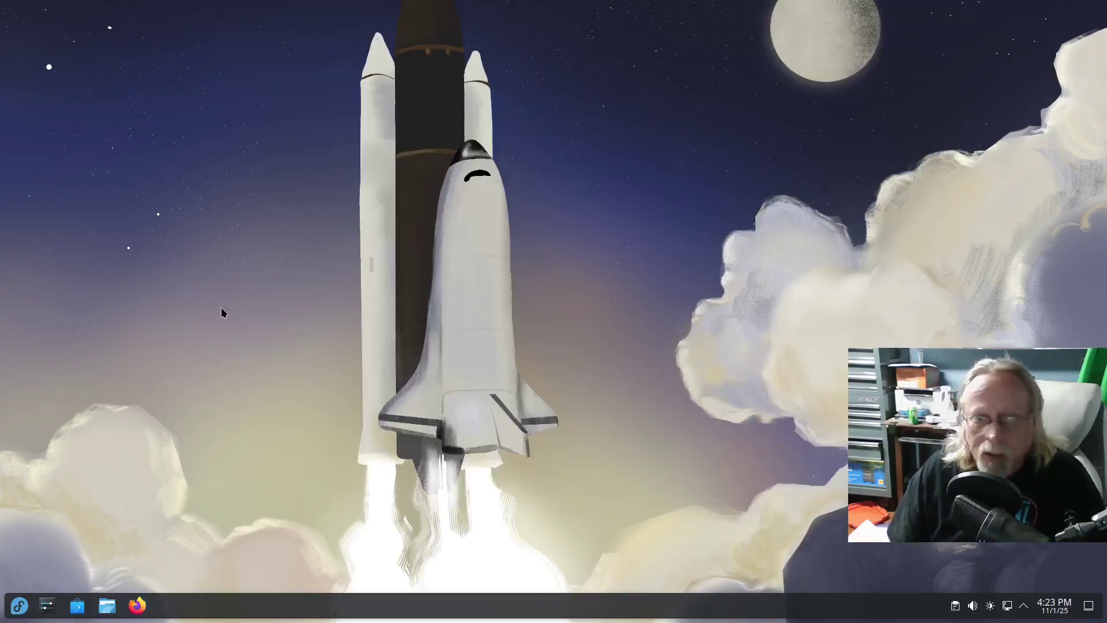
{"action": "left_click", "coordinate": [138, 606]}
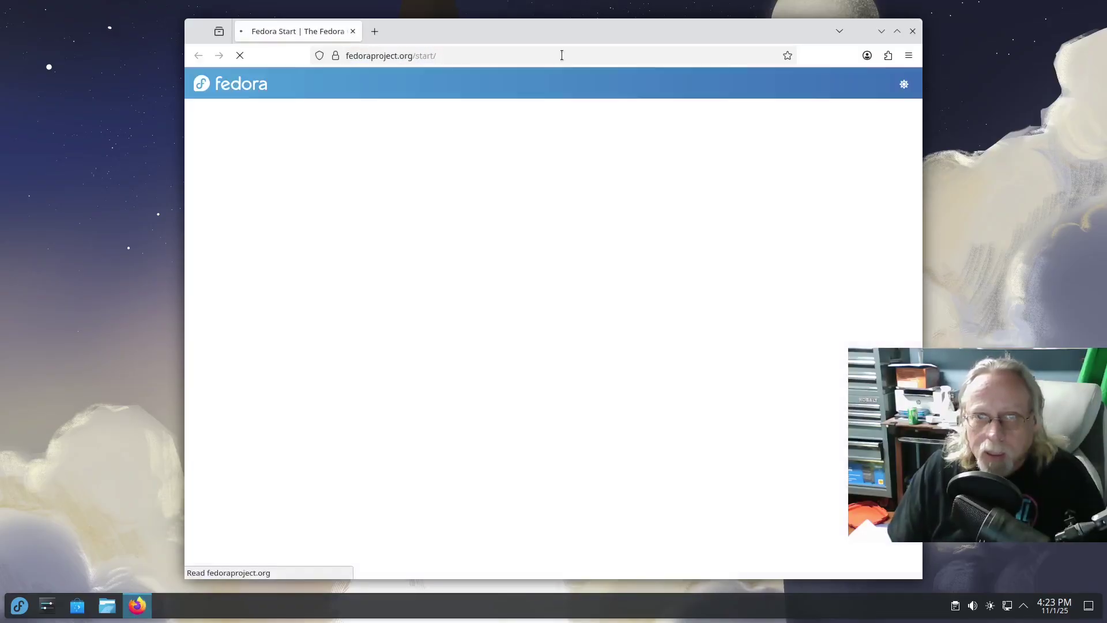
{"action": "left_click", "coordinate": [563, 55]}
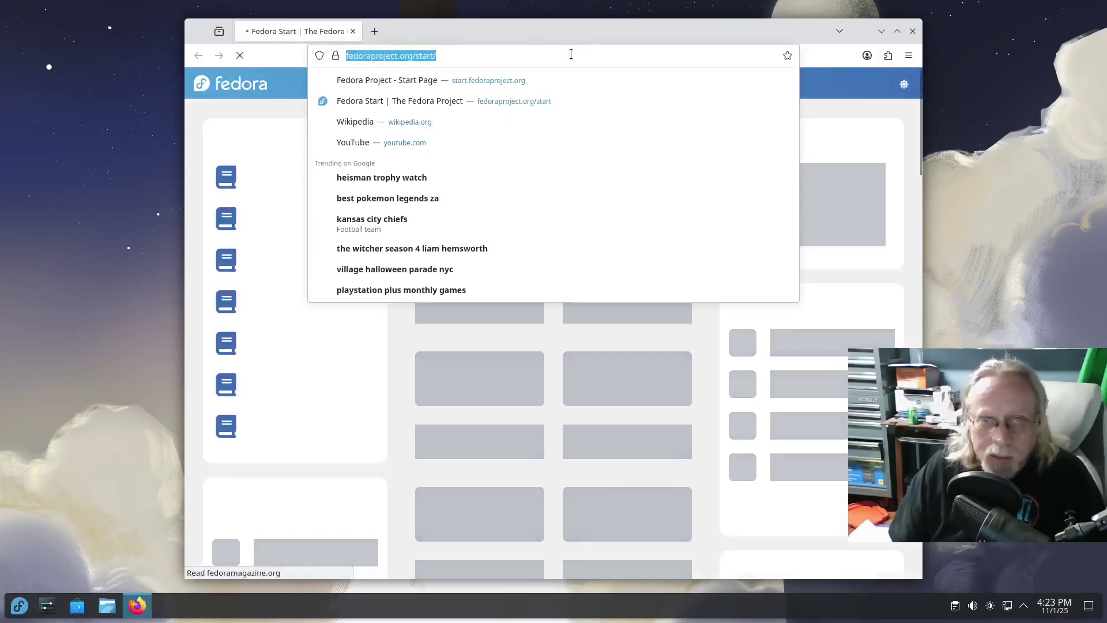
{"action": "left_click", "coordinate": [562, 54]}
{"action": "key", "text": "BackSpace"}
{"action": "type", "text": "image"}
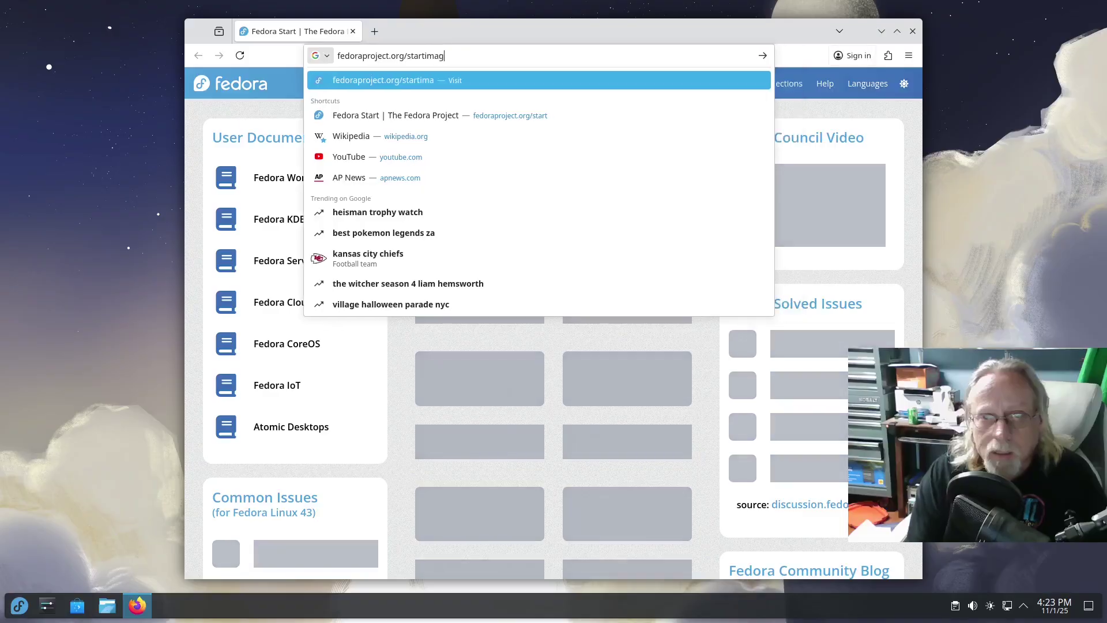
{"action": "triple_click", "coordinate": [541, 54]}
{"action": "type", "text": "ima"}
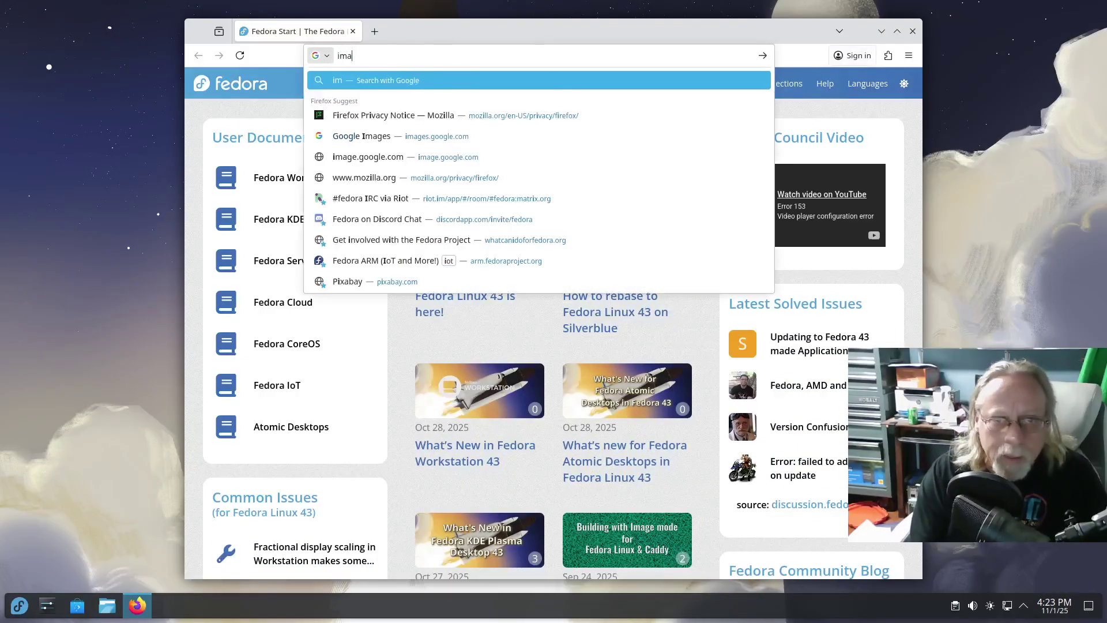
{"action": "type", "text": "ge.google."}
{"action": "key", "text": "Return"}
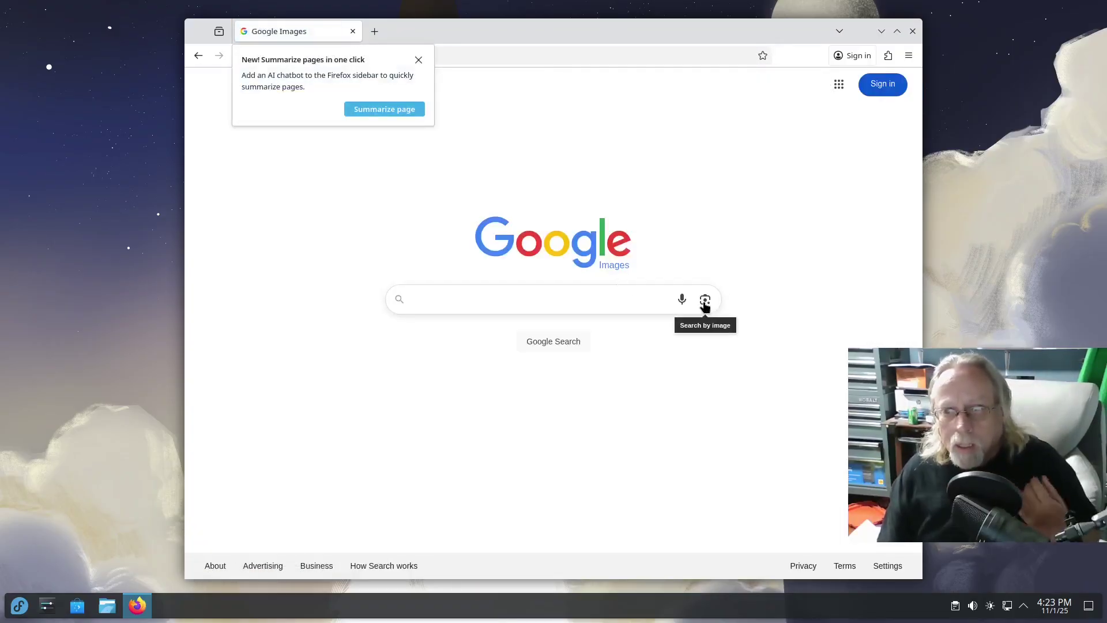
Step: Upload via Google Lens to bring up the KDE file dialog, maximize and inspect it, then close it
{"action": "left_click", "coordinate": [704, 301]}
{"action": "left_click", "coordinate": [609, 379]}
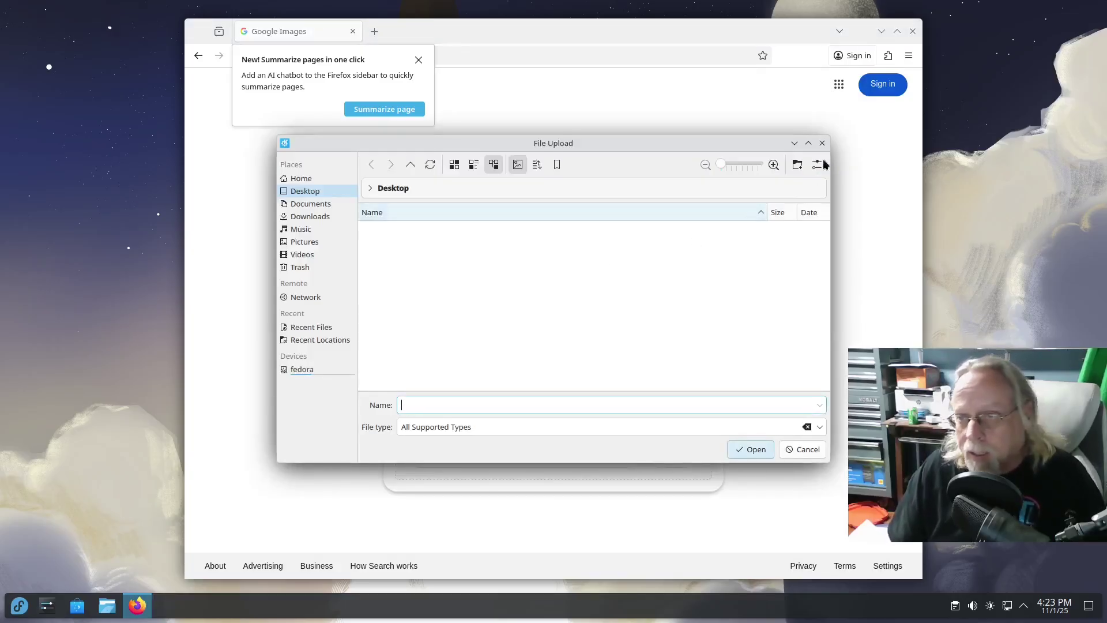
{"action": "left_click", "coordinate": [809, 143]}
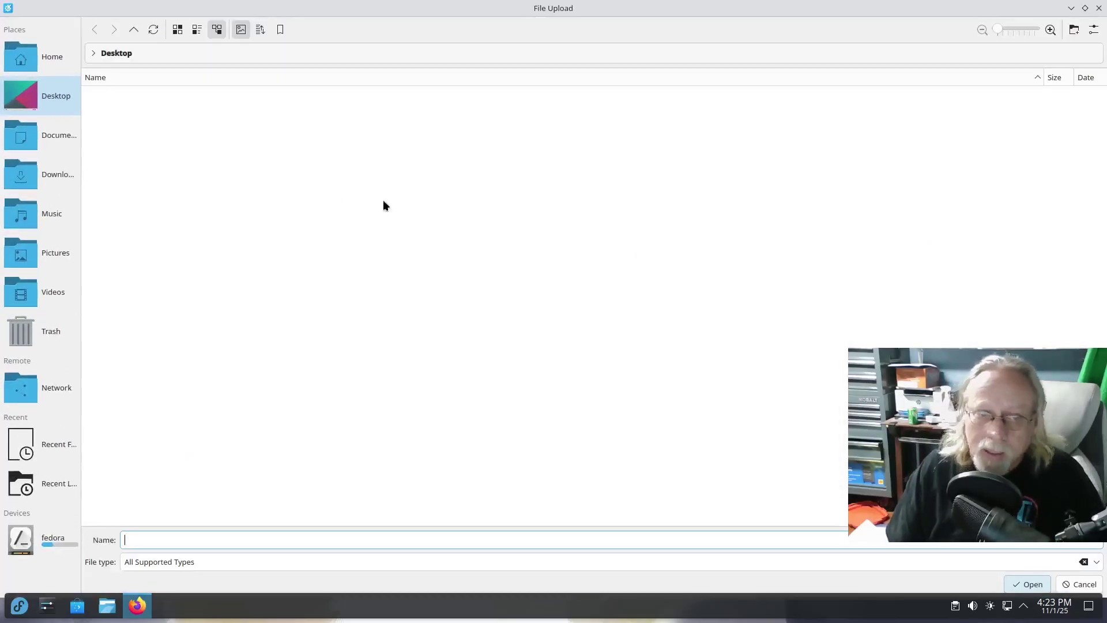
{"action": "left_click_drag", "start_coordinate": [82, 219], "coordinate": [322, 240]}
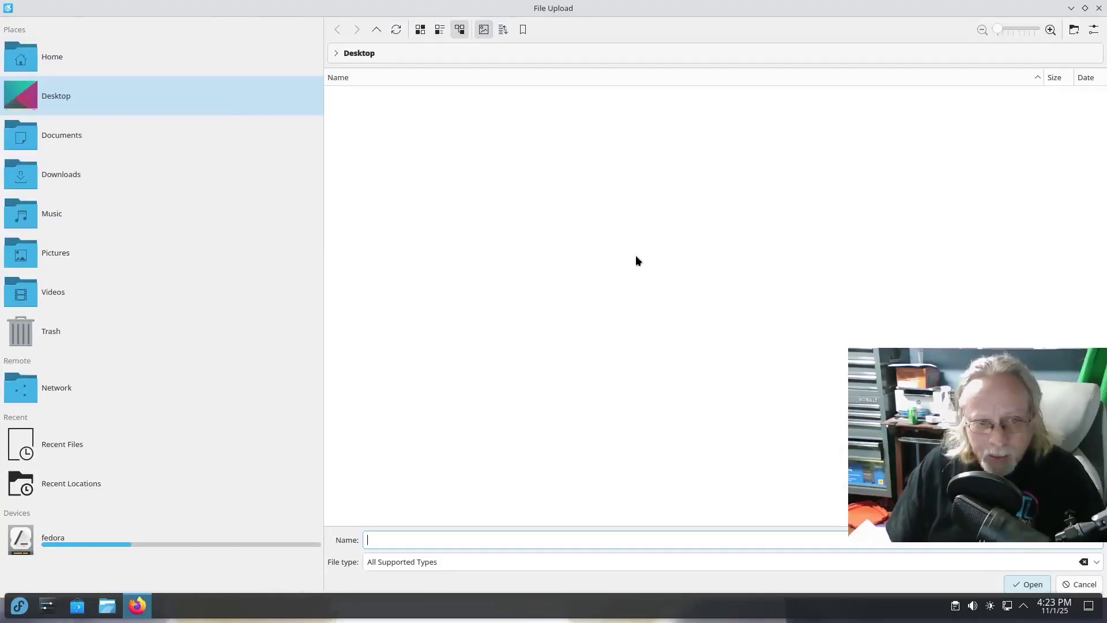
{"action": "left_click", "coordinate": [1098, 8]}
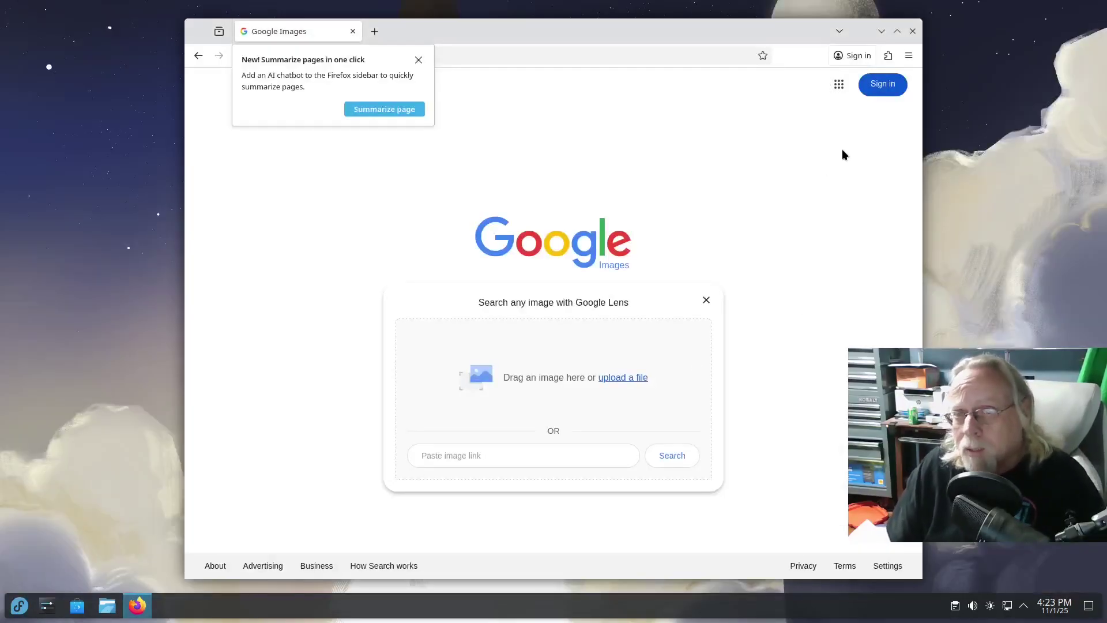
Step: Dismiss the summarize-pages popup, close Firefox, and open the application launcher
{"action": "left_click", "coordinate": [419, 60]}
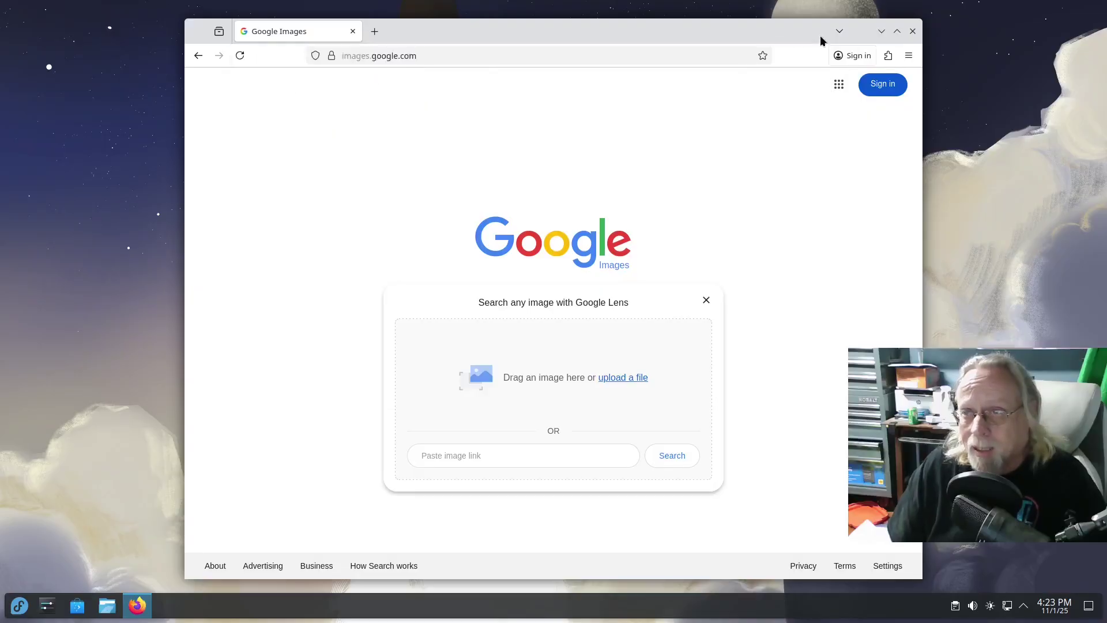
{"action": "left_click", "coordinate": [914, 32]}
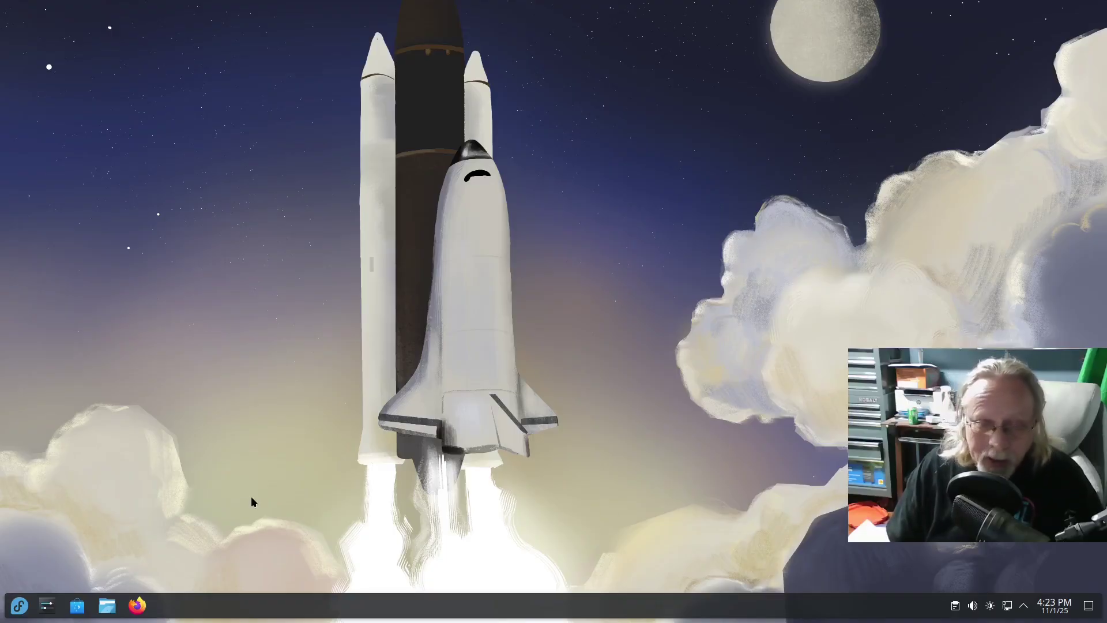
{"action": "left_click", "coordinate": [20, 603]}
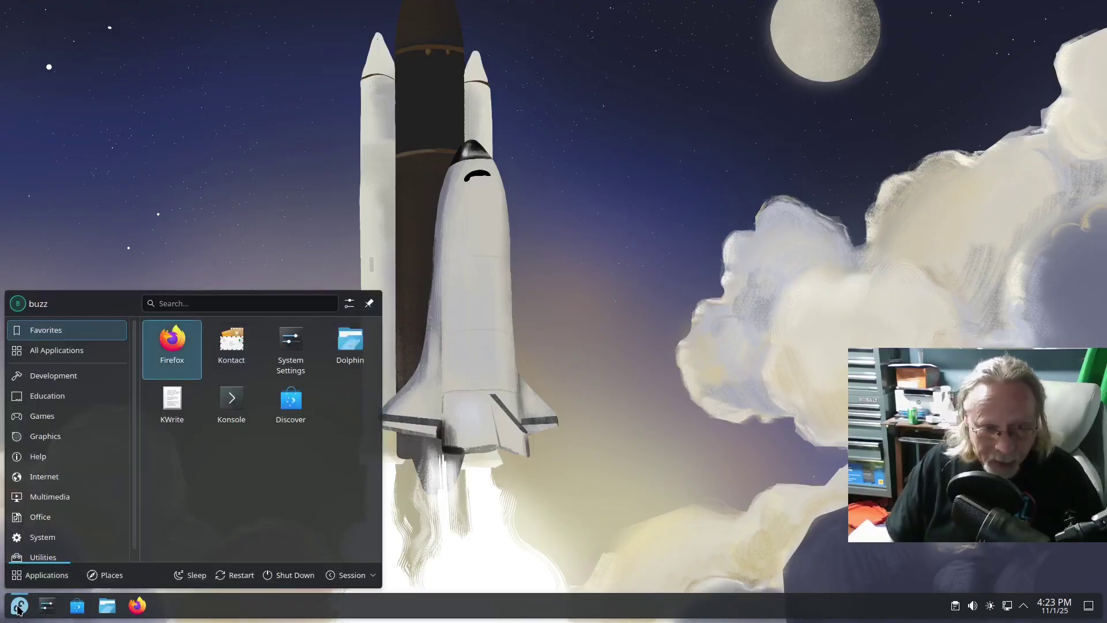
Step: Start a restart from the application launcher, then cancel the 30-second restart countdown
{"action": "left_click", "coordinate": [19, 605]}
{"action": "left_click", "coordinate": [19, 605]}
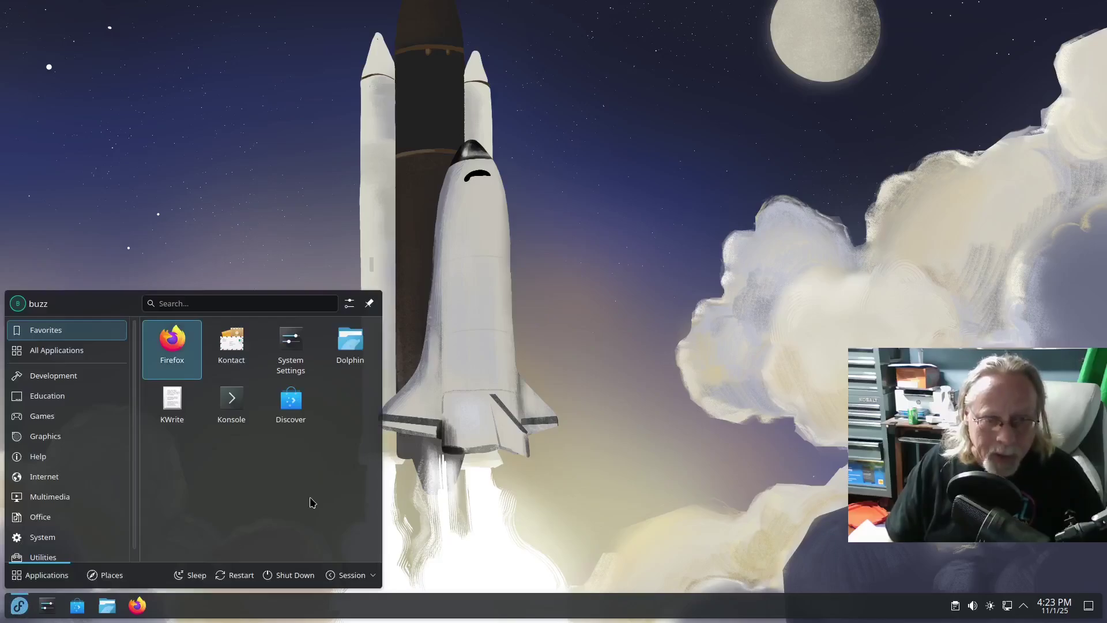
{"action": "scroll", "coordinate": [74, 470], "scroll_direction": "down", "scroll_amount": 1}
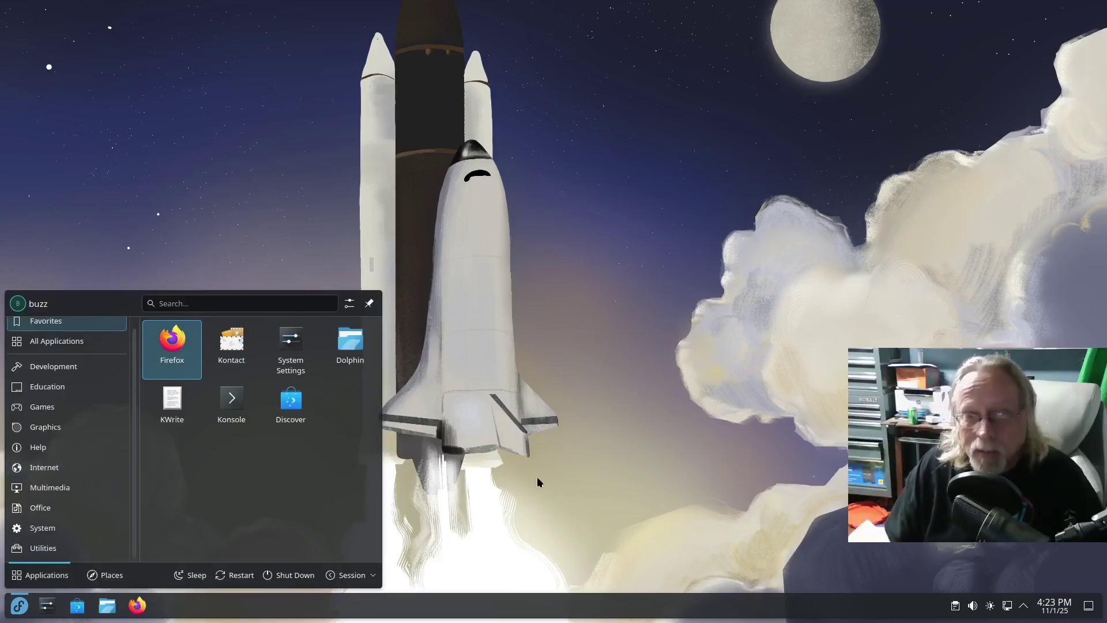
{"action": "left_click", "coordinate": [624, 226]}
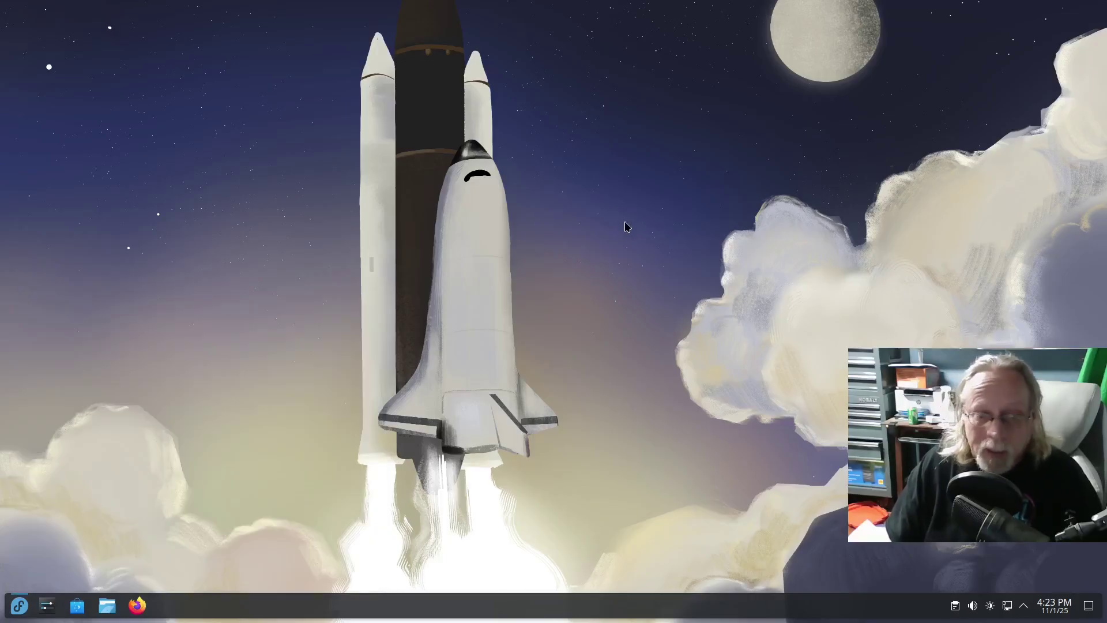
{"action": "left_click", "coordinate": [22, 605]}
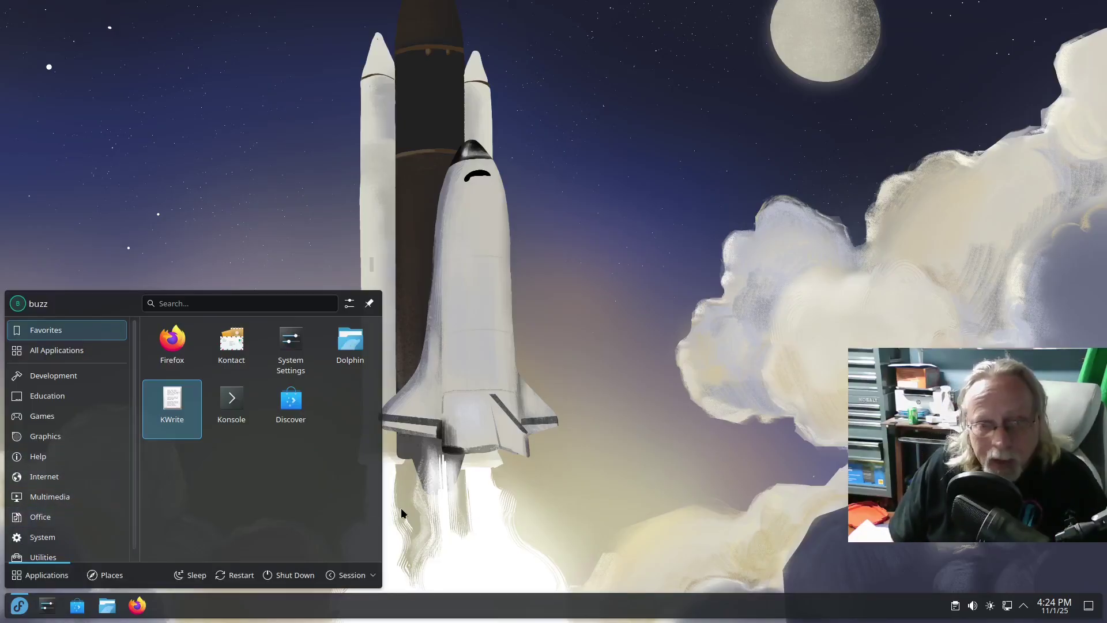
{"action": "left_click", "coordinate": [478, 480]}
{"action": "left_click", "coordinate": [19, 606]}
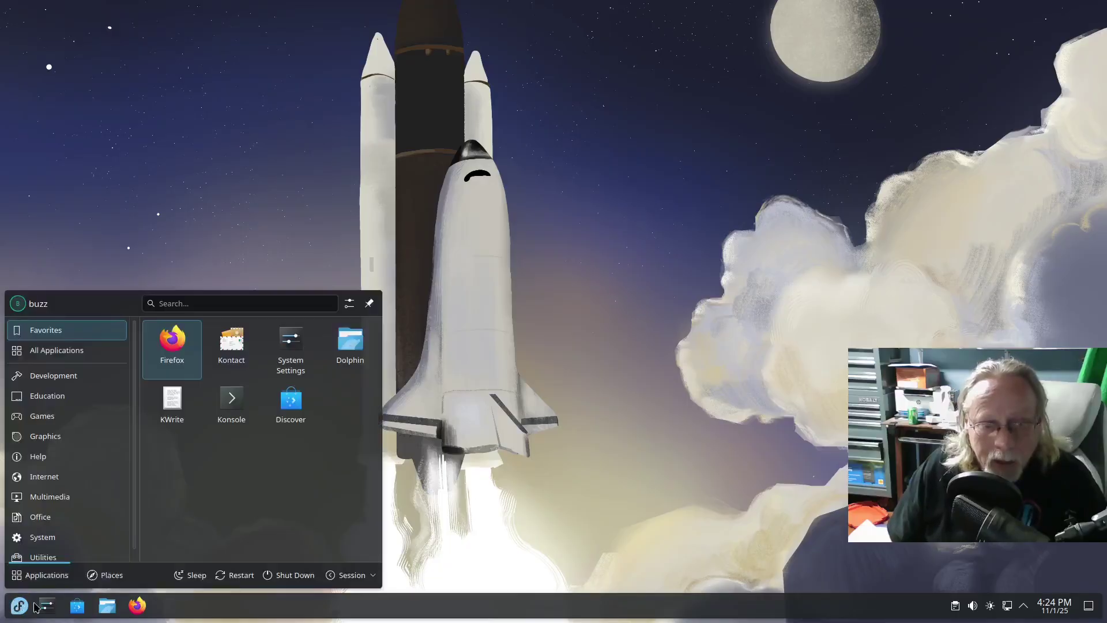
{"action": "left_click", "coordinate": [237, 575]}
{"action": "left_click", "coordinate": [511, 397]}
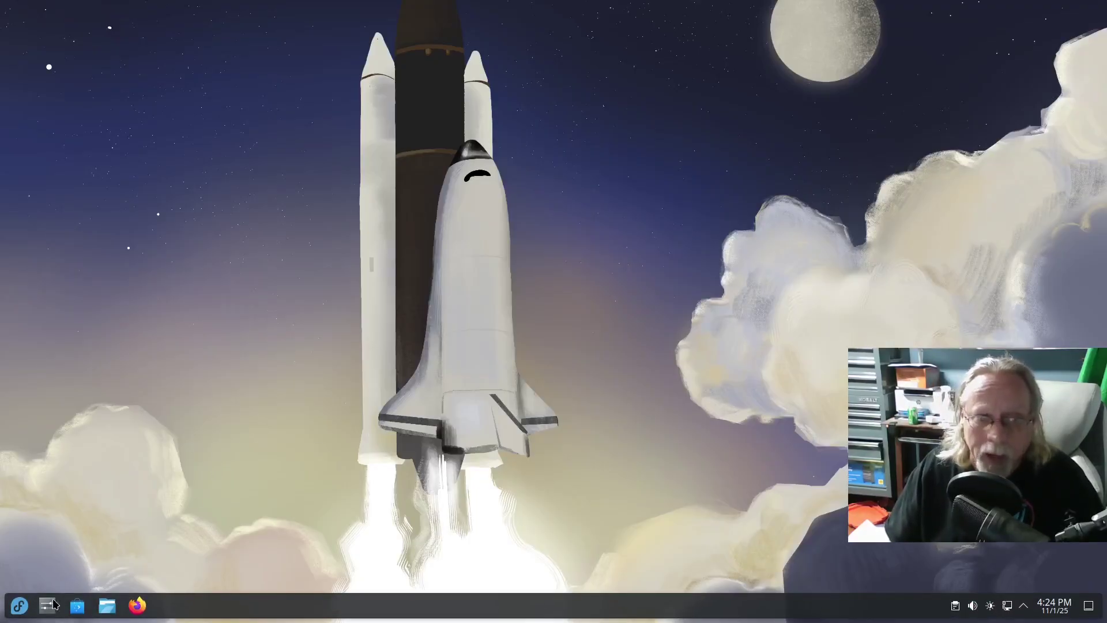
Step: Browse the Office, Development and Utilities categories, then launch KWrite and close it
{"action": "key", "text": "super"}
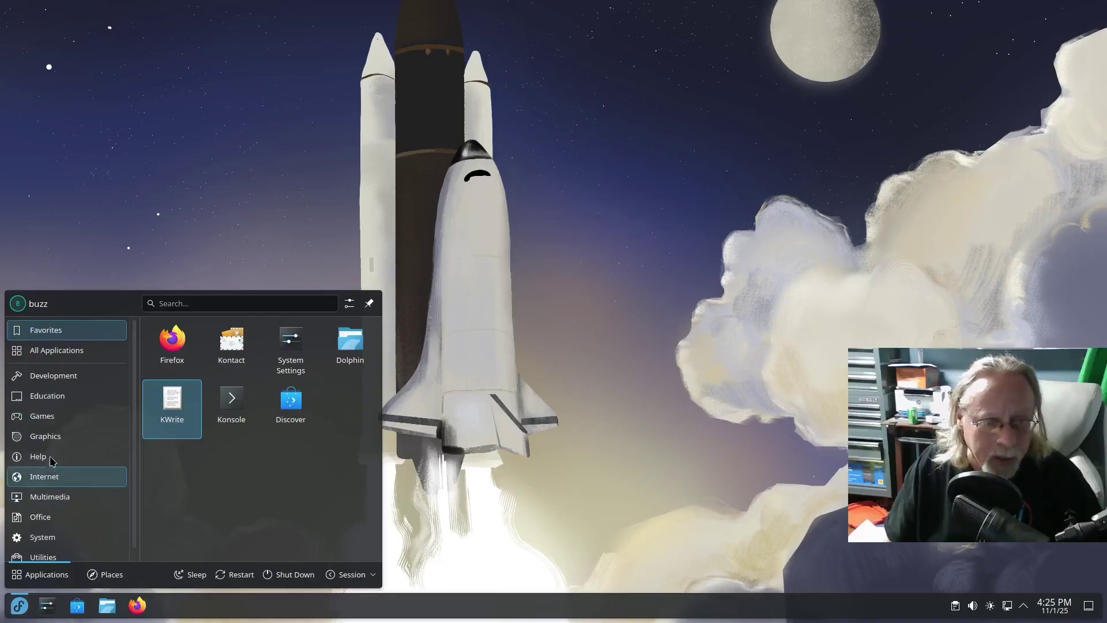
{"action": "left_click", "coordinate": [52, 522]}
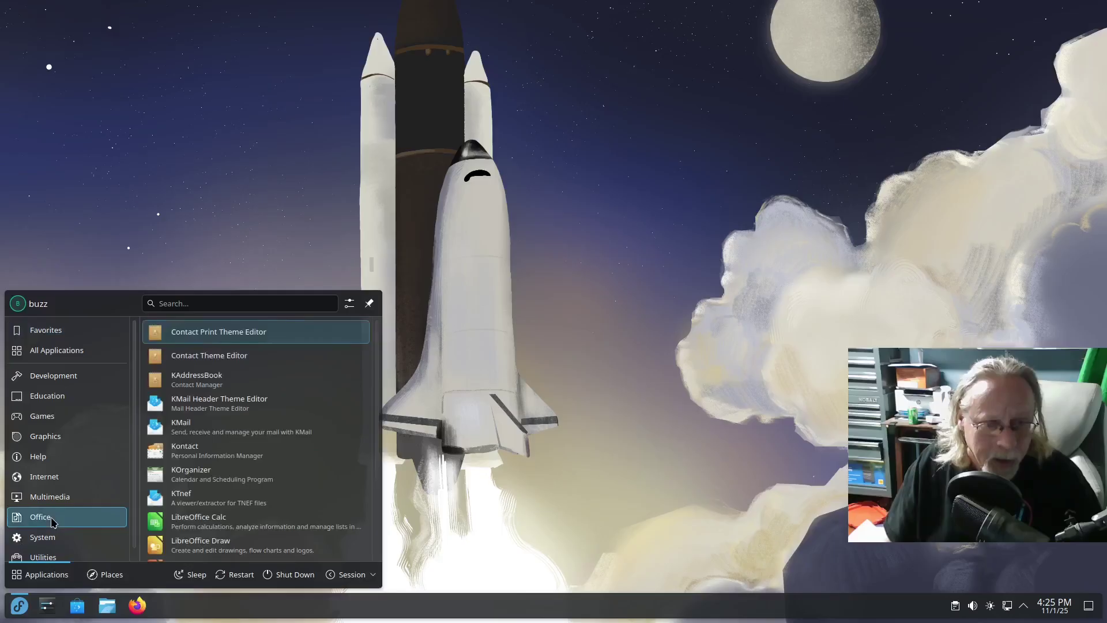
{"action": "scroll", "coordinate": [316, 471], "scroll_direction": "down", "scroll_amount": 4}
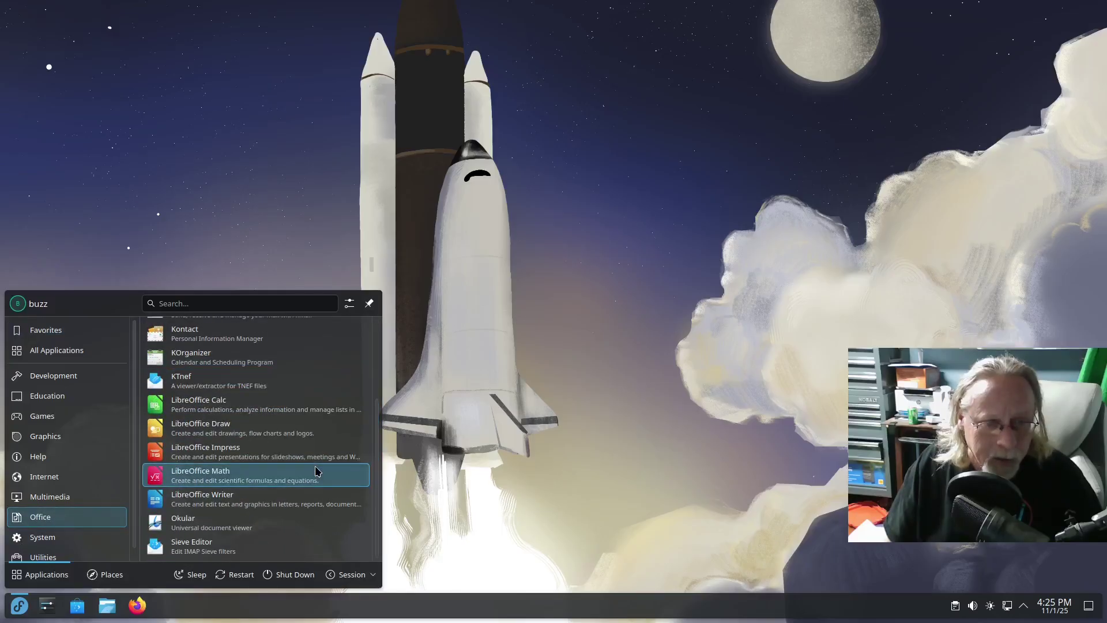
{"action": "scroll", "coordinate": [316, 472], "scroll_direction": "up", "scroll_amount": 4}
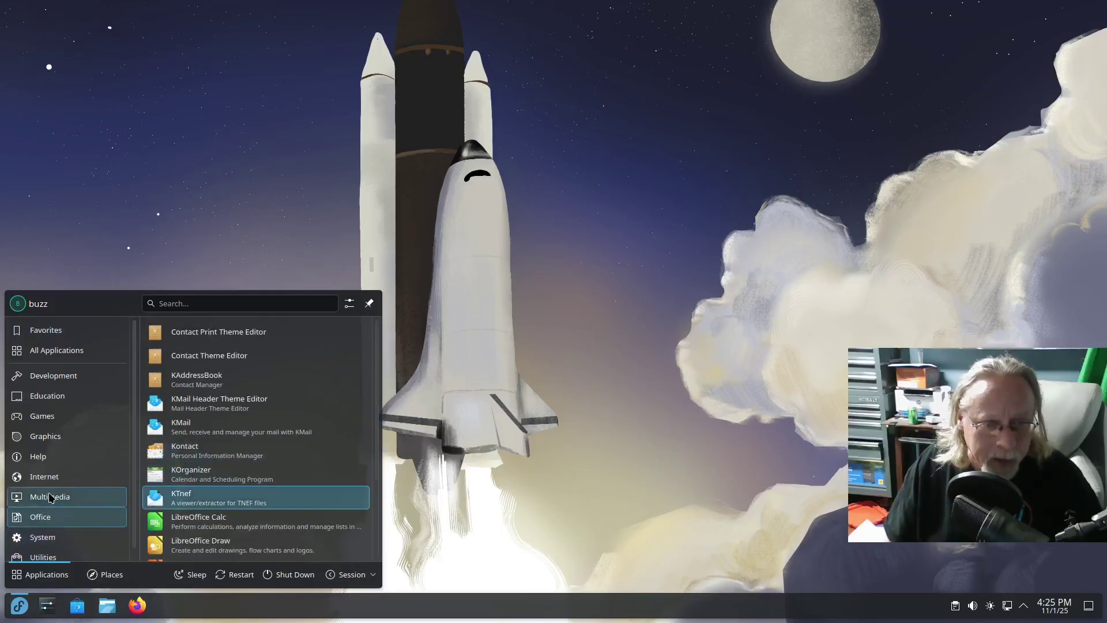
{"action": "left_click", "coordinate": [43, 381]}
{"action": "scroll", "coordinate": [69, 450], "scroll_direction": "down", "scroll_amount": 1}
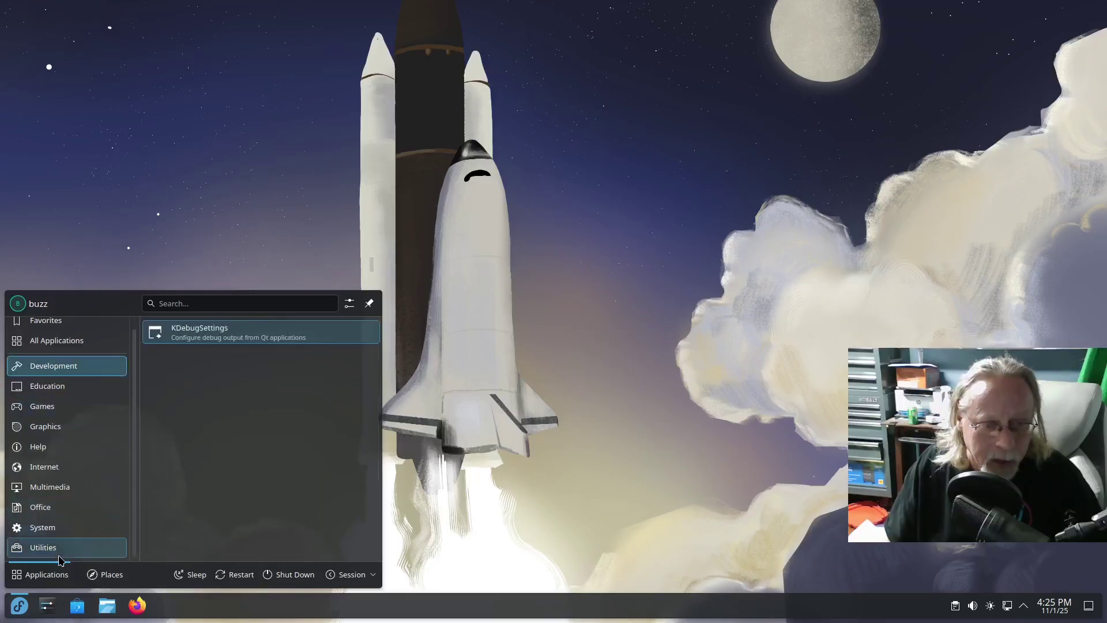
{"action": "left_click", "coordinate": [60, 556]}
{"action": "scroll", "coordinate": [304, 526], "scroll_direction": "down", "scroll_amount": 2}
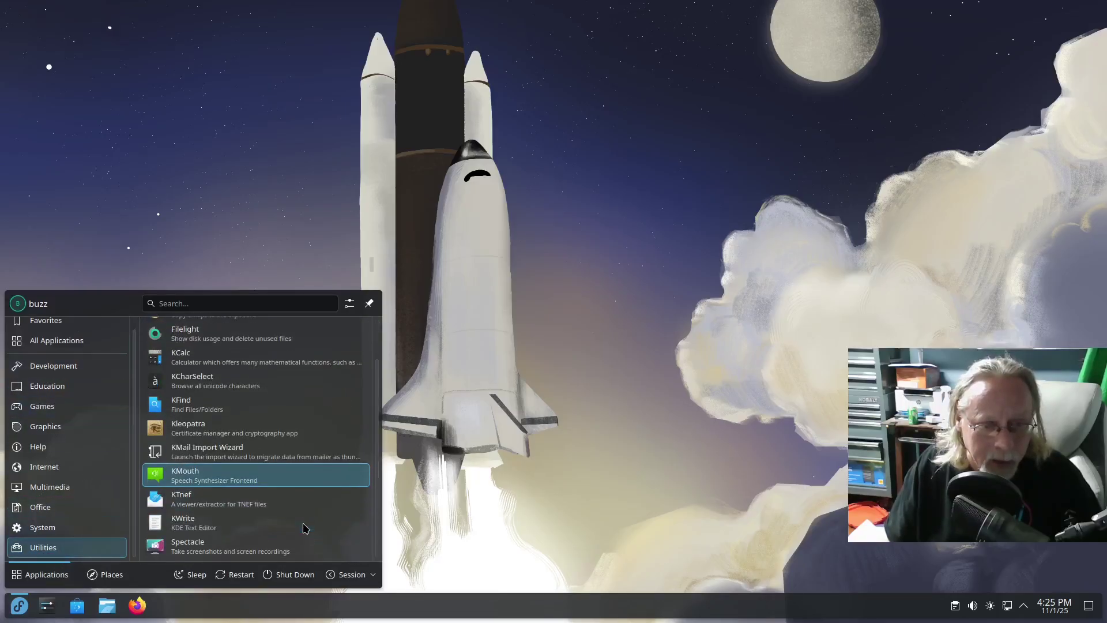
{"action": "left_click", "coordinate": [254, 521]}
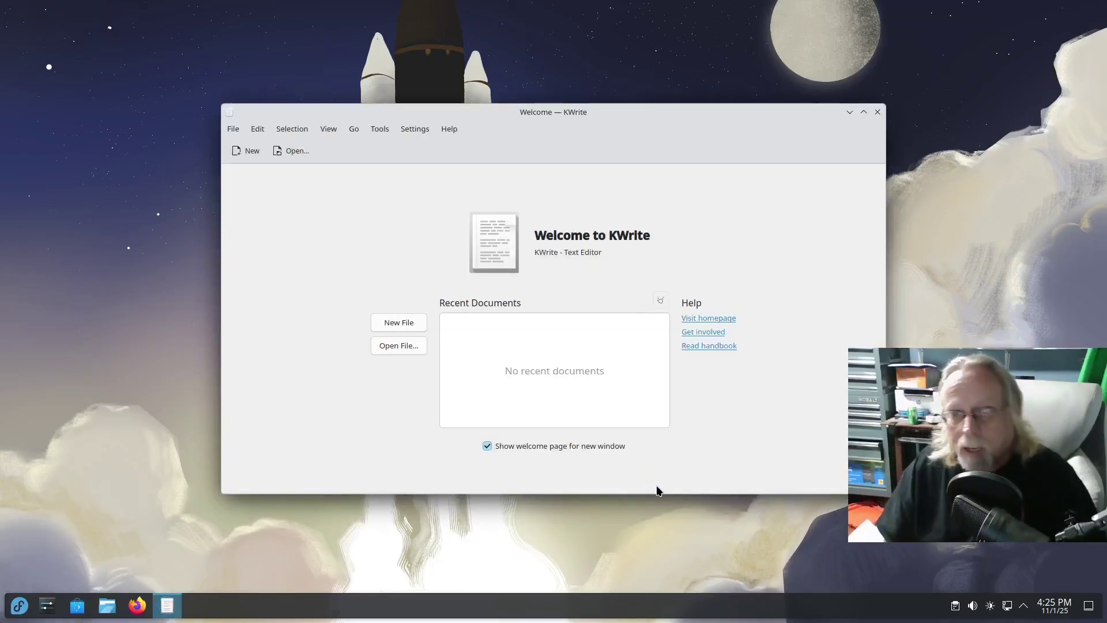
{"action": "left_click", "coordinate": [876, 112]}
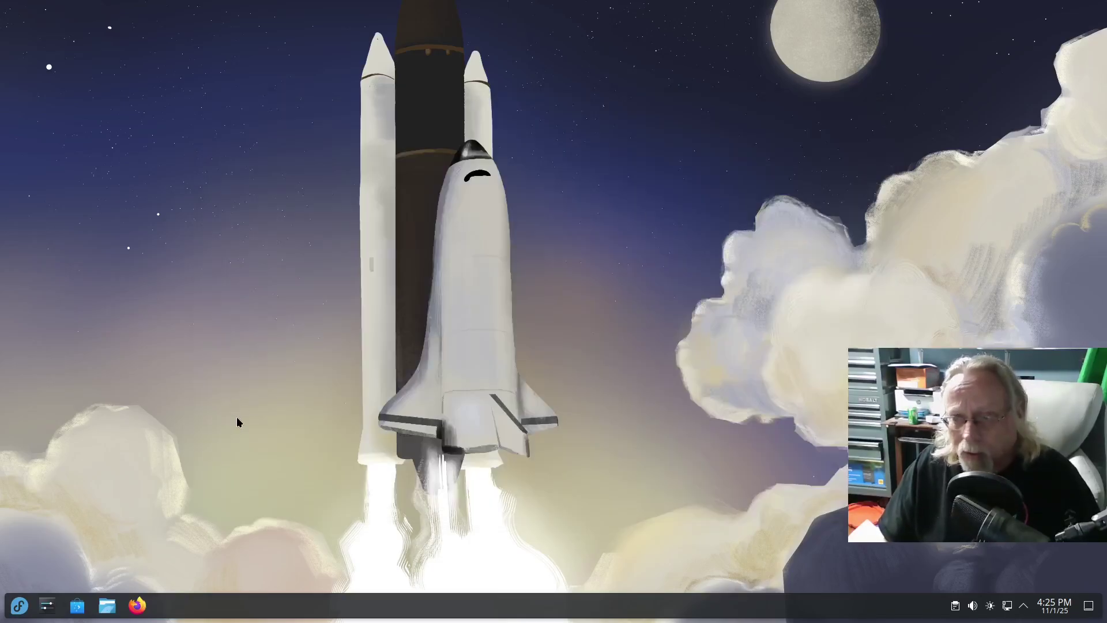
Step: Launch Konsole from the launcher's Favorites
{"action": "left_click", "coordinate": [19, 605]}
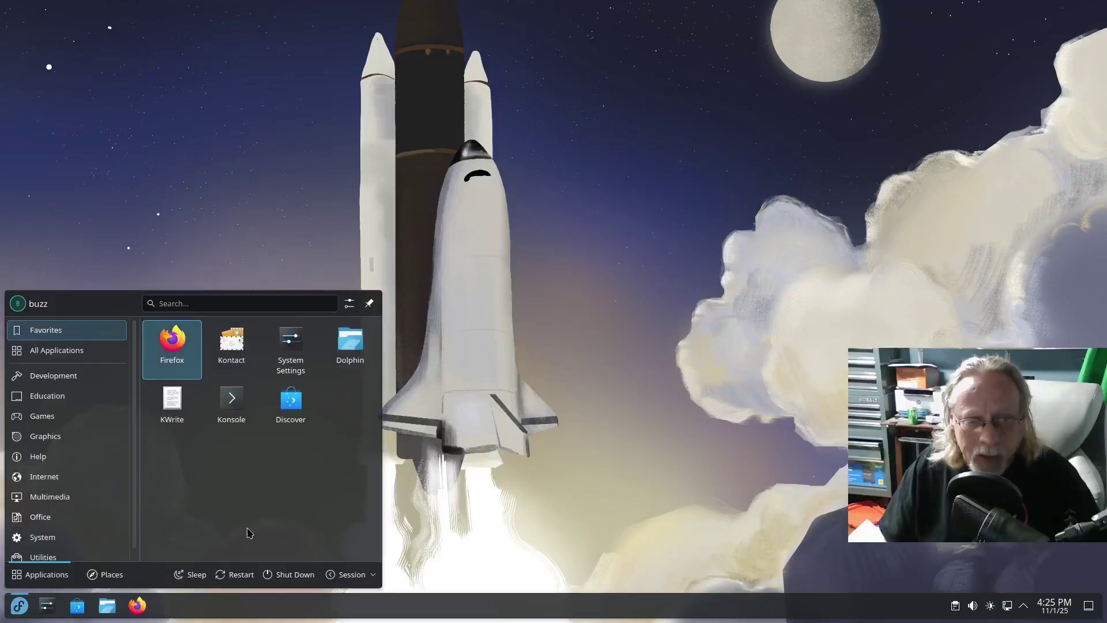
{"action": "mouse_move", "coordinate": [42, 417]}
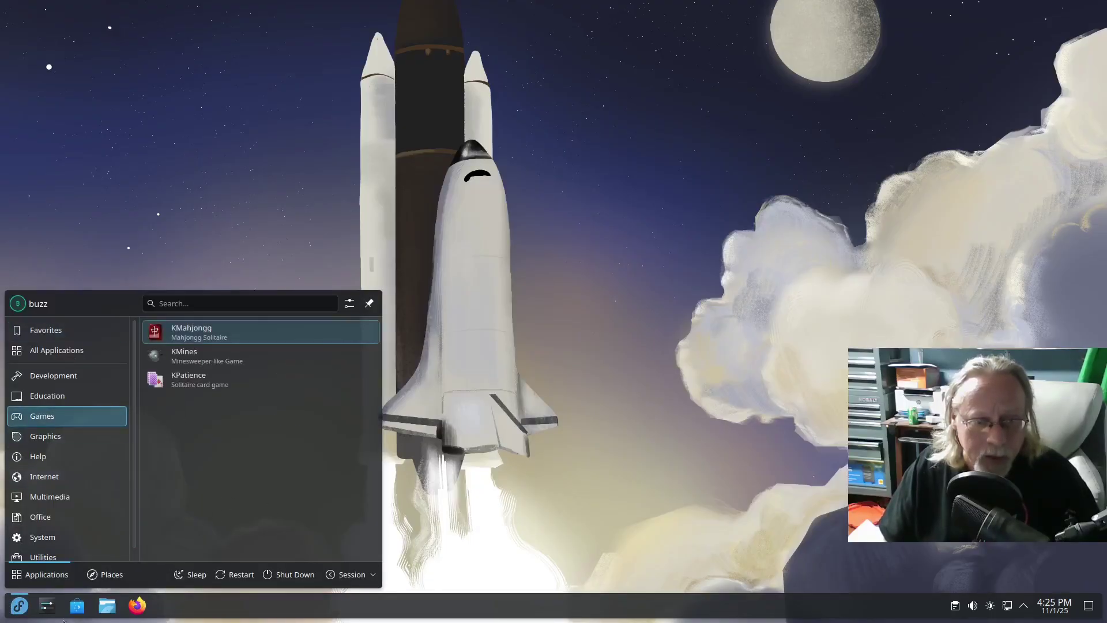
{"action": "left_click", "coordinate": [16, 613]}
{"action": "left_click", "coordinate": [16, 614]}
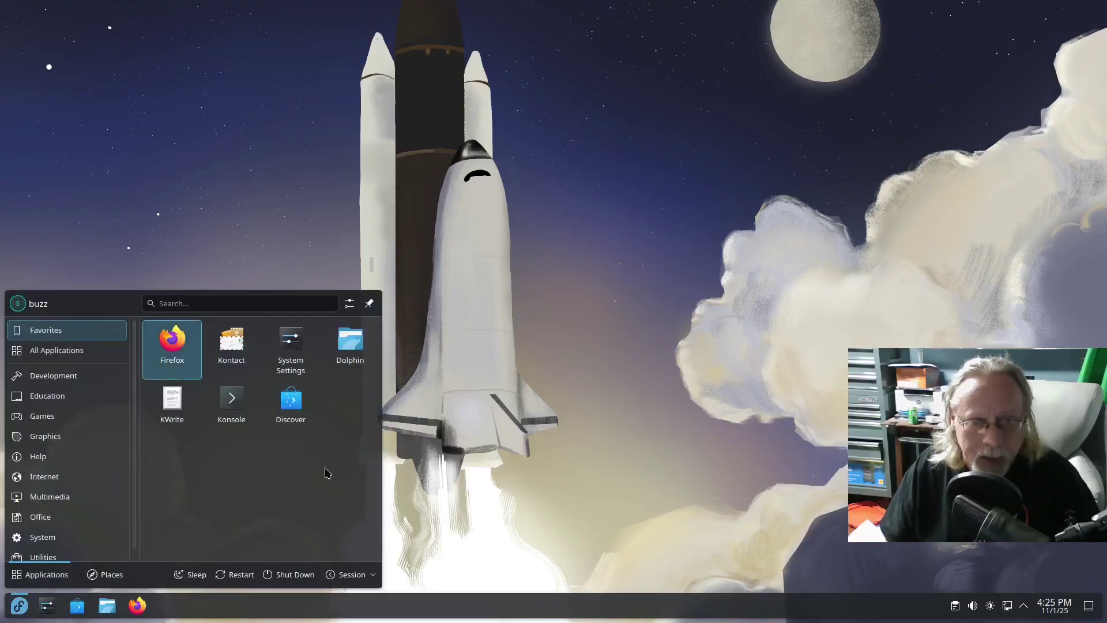
{"action": "left_click", "coordinate": [230, 404]}
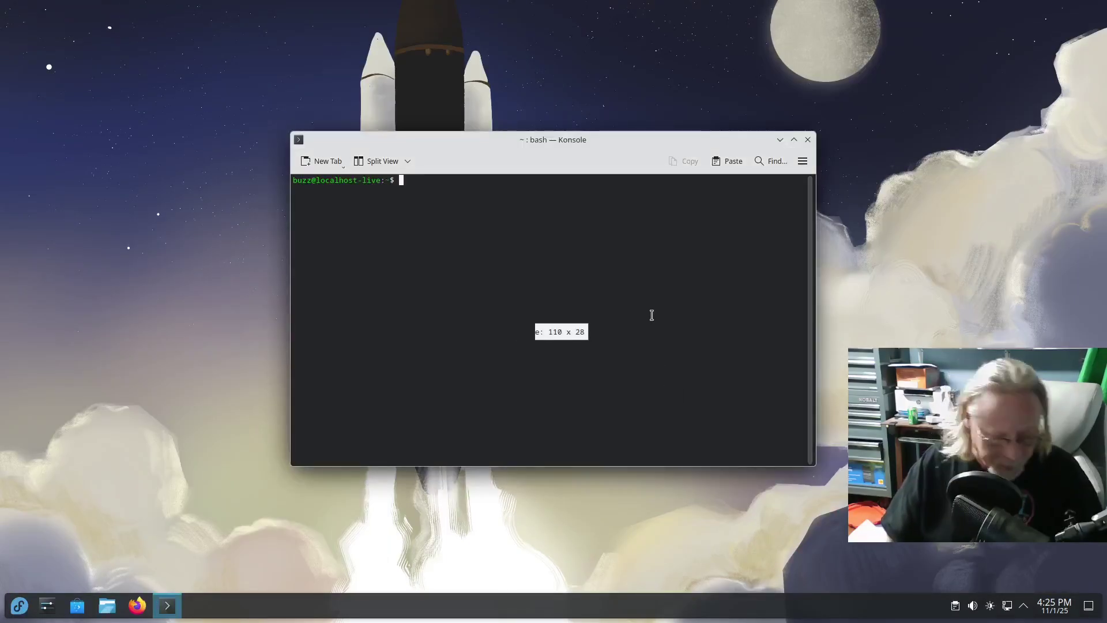
Step: Run 'sudo dnf install steam', enter the administrator password and accept the package list
{"action": "type", "text": "sudo dnf"}
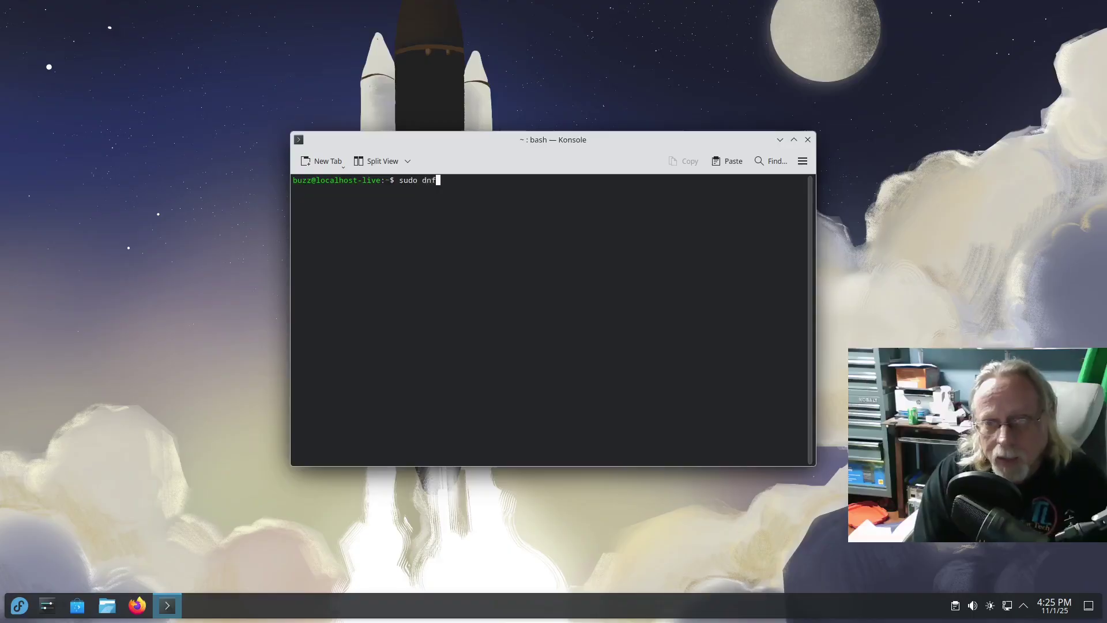
{"action": "type", "text": " install steam"}
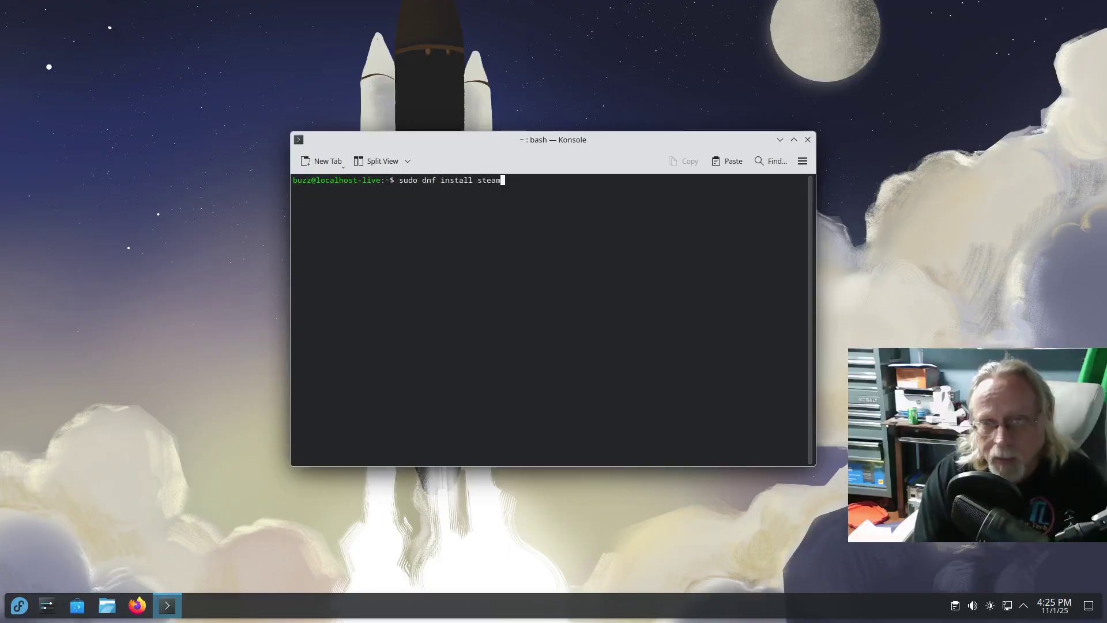
{"action": "key", "text": "Return"}
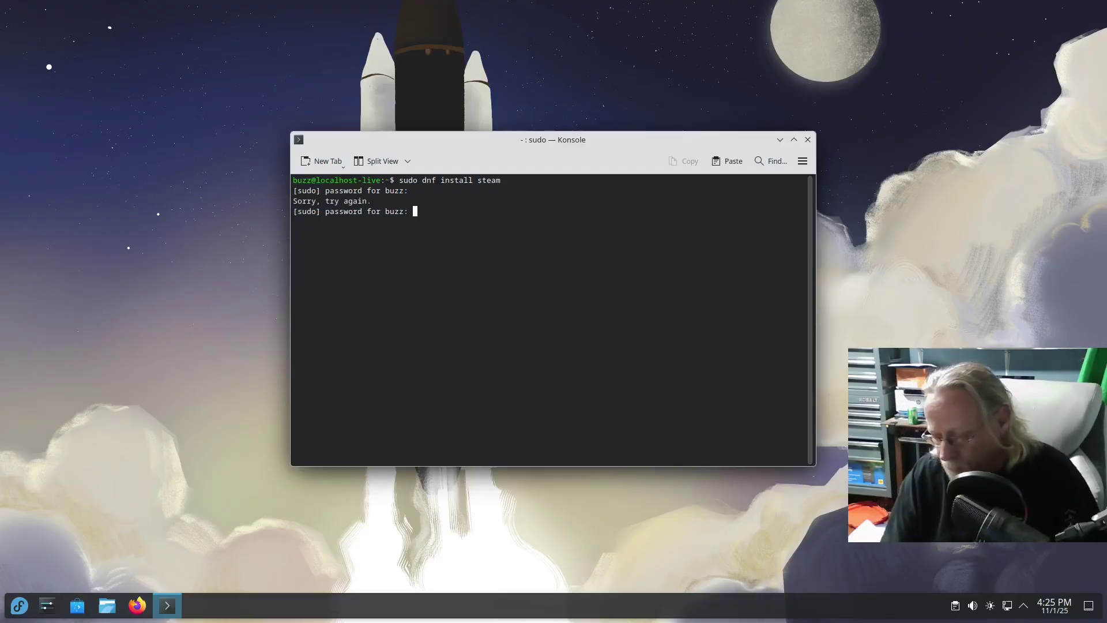
{"action": "key", "text": "Return"}
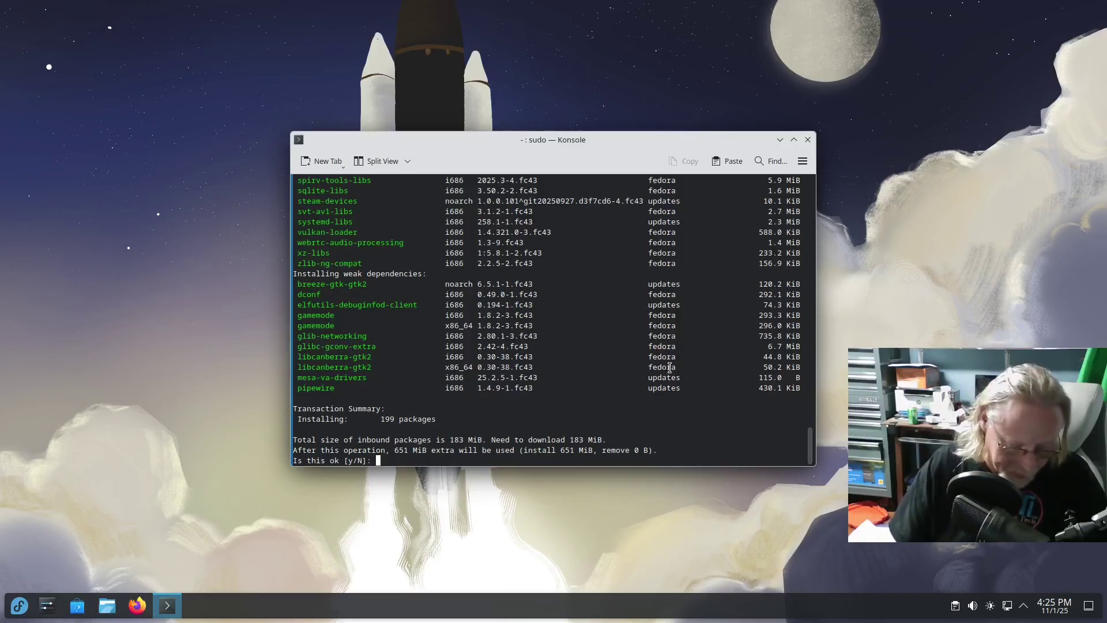
{"action": "type", "text": "y"}
{"action": "key", "text": "Return"}
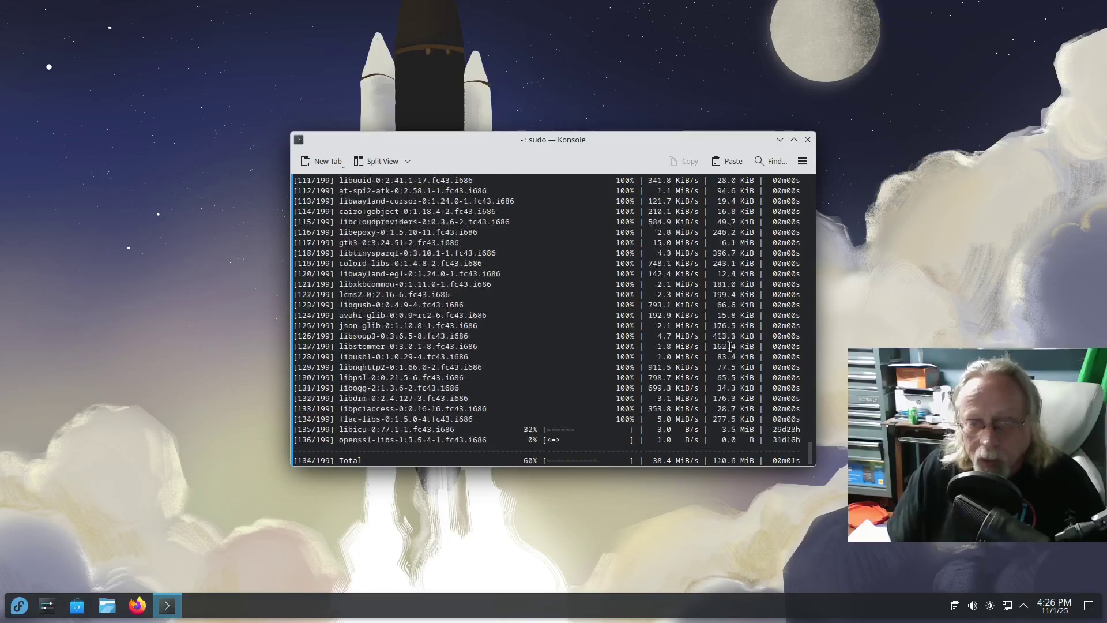
Step: Maximise Konsole and accept the RPM Fusion and Fedora 43 signing keys to finish the install
{"action": "left_click", "coordinate": [793, 139]}
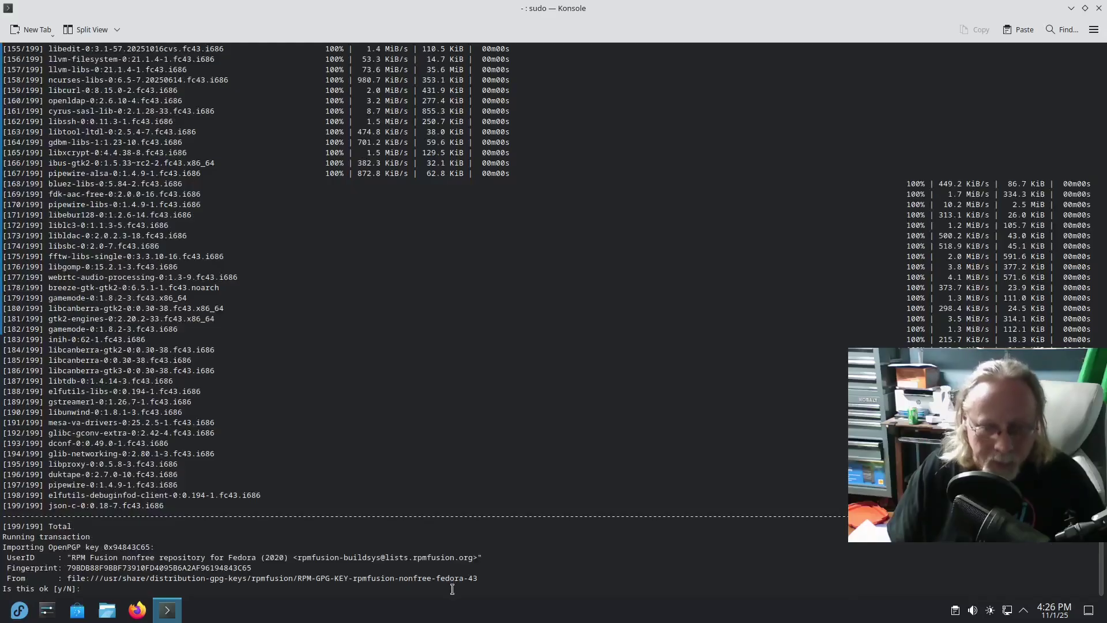
{"action": "type", "text": "y"}
{"action": "key", "text": "Return"}
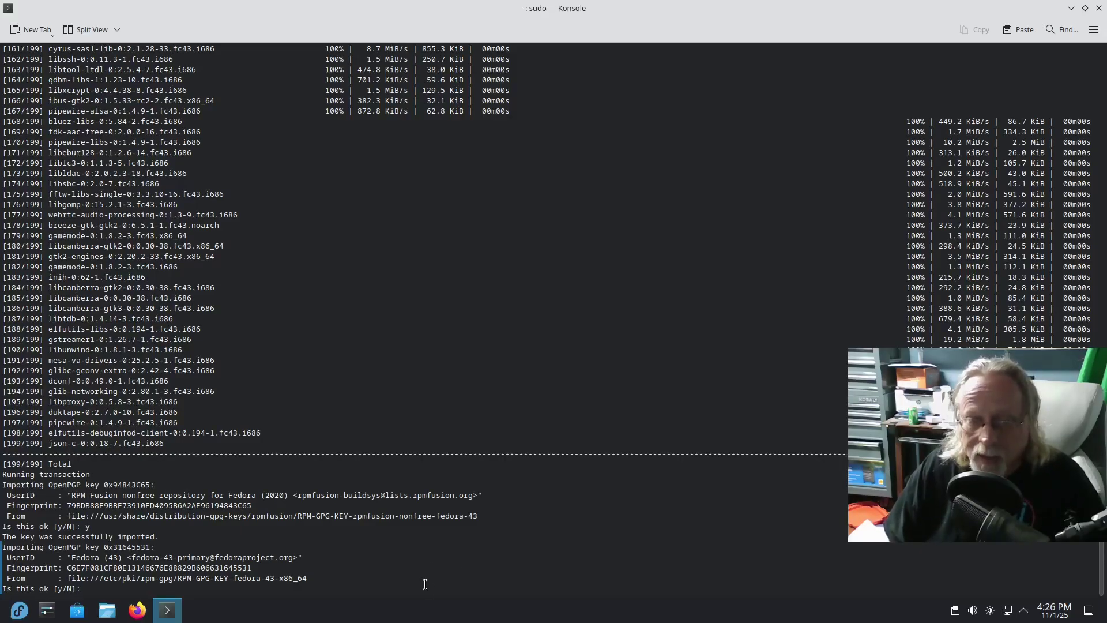
{"action": "type", "text": "y"}
{"action": "key", "text": "Return"}
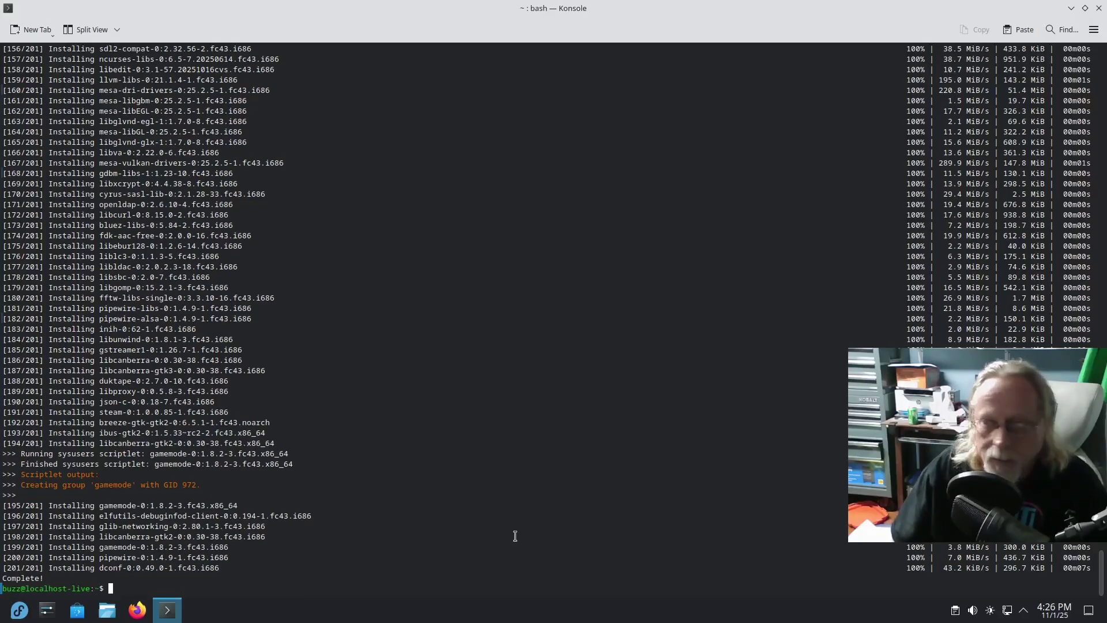
Step: Close Konsole, launch Steam from the Games category, then reopen the Games list
{"action": "left_click", "coordinate": [1098, 8]}
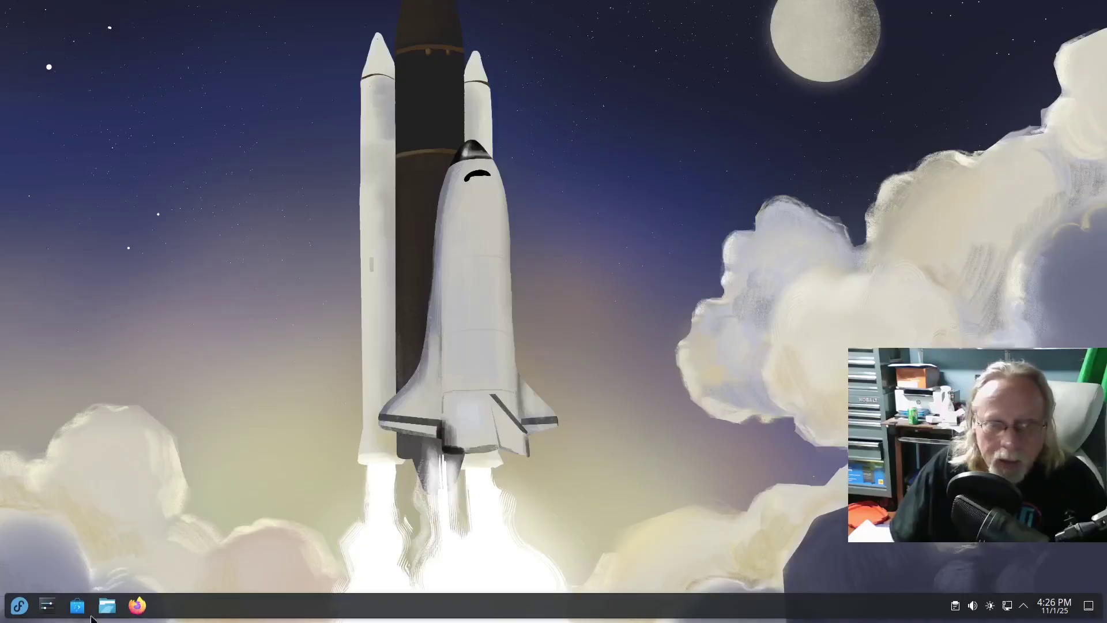
{"action": "left_click", "coordinate": [7, 612]}
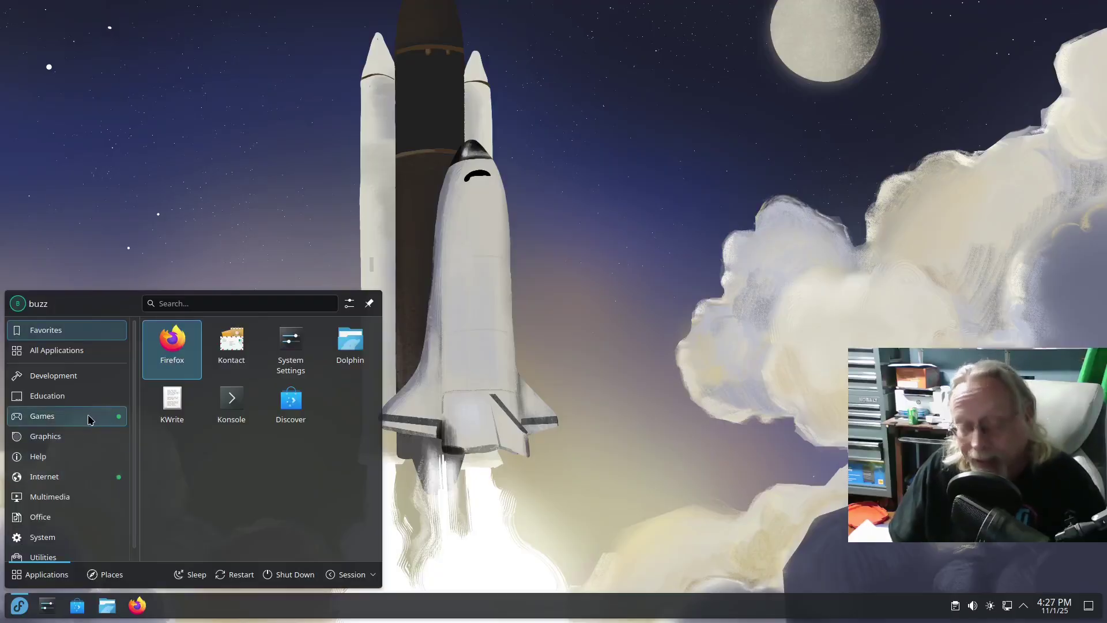
{"action": "left_click", "coordinate": [79, 482]}
{"action": "scroll", "coordinate": [254, 501], "scroll_direction": "down", "scroll_amount": 2}
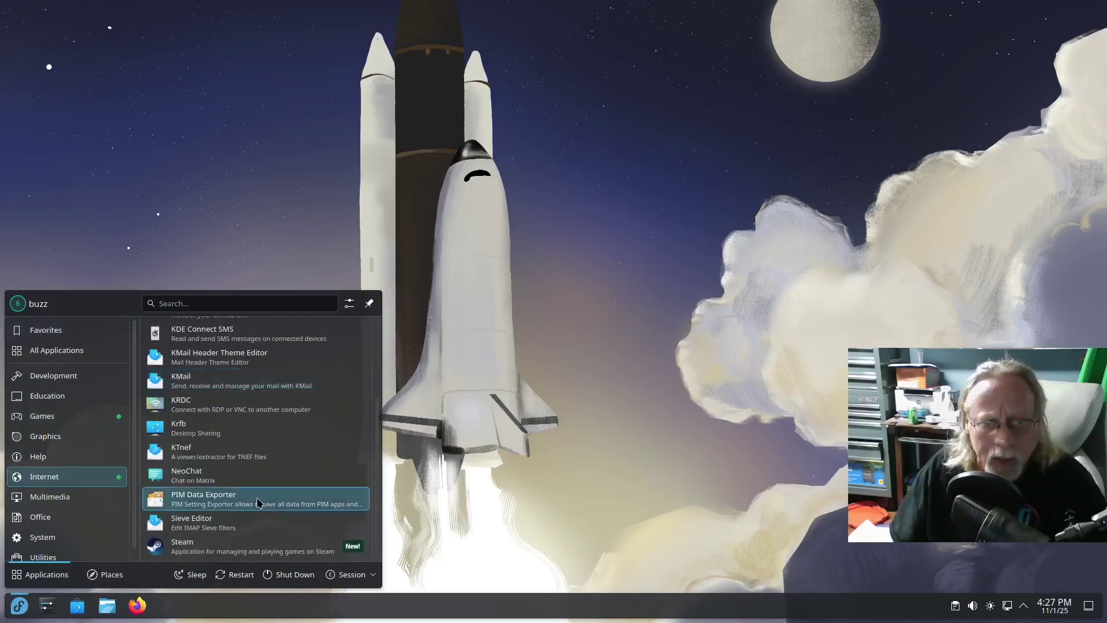
{"action": "left_click", "coordinate": [69, 415]}
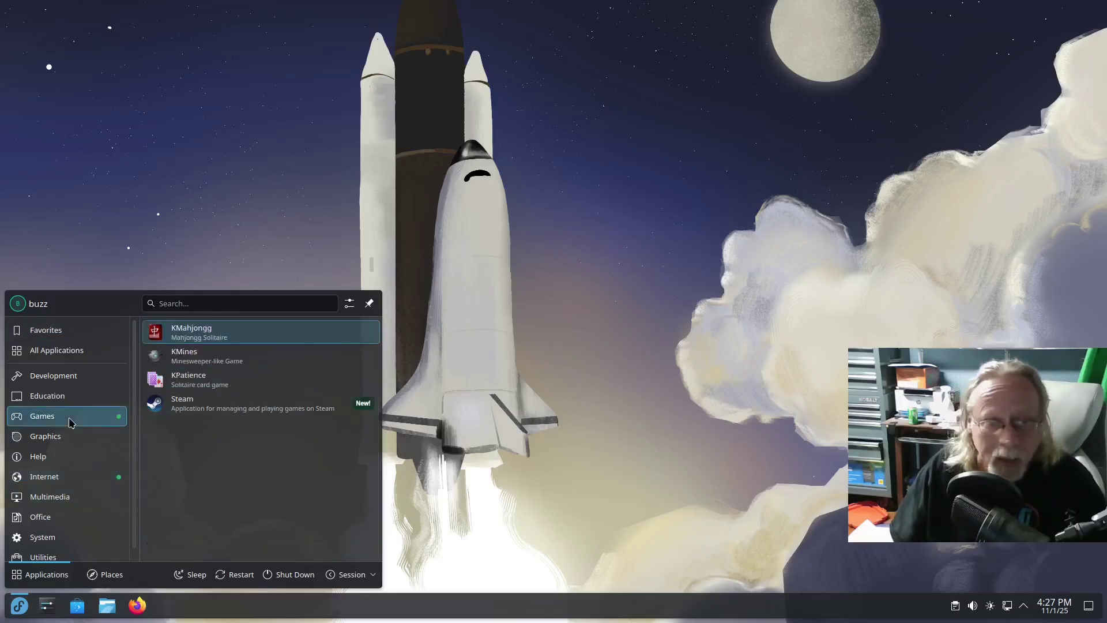
{"action": "left_click", "coordinate": [248, 414]}
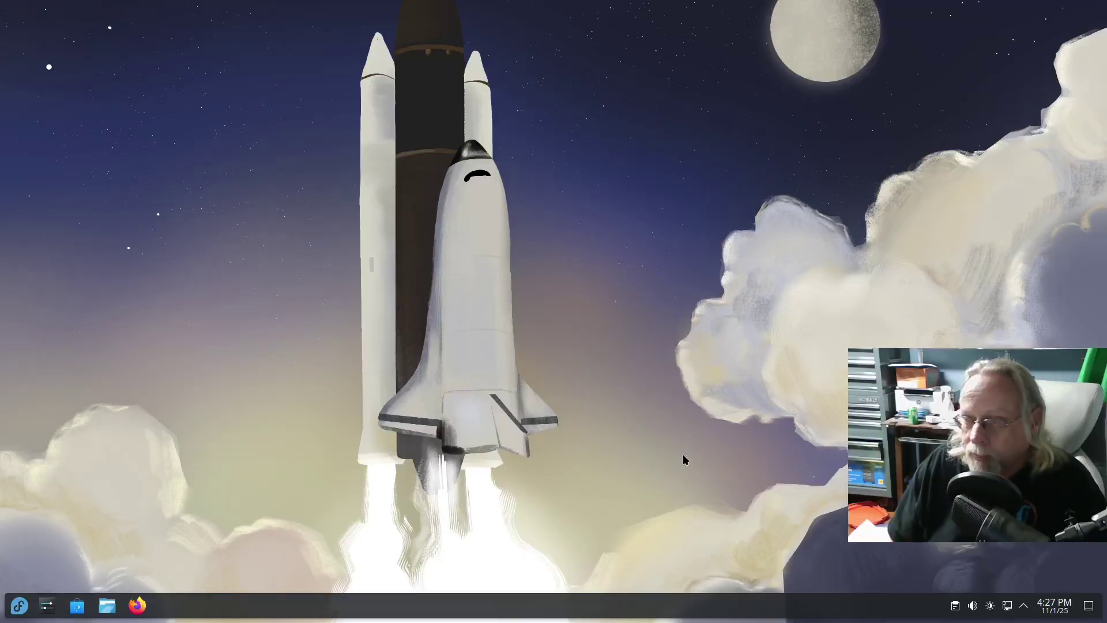
{"action": "left_click", "coordinate": [19, 605]}
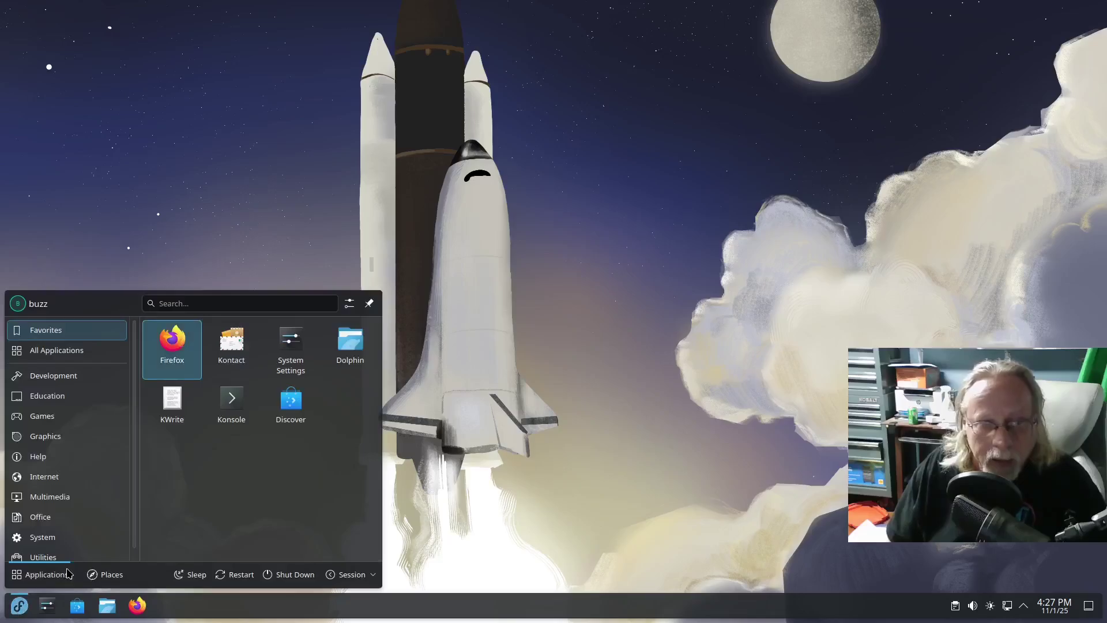
{"action": "left_click", "coordinate": [75, 415]}
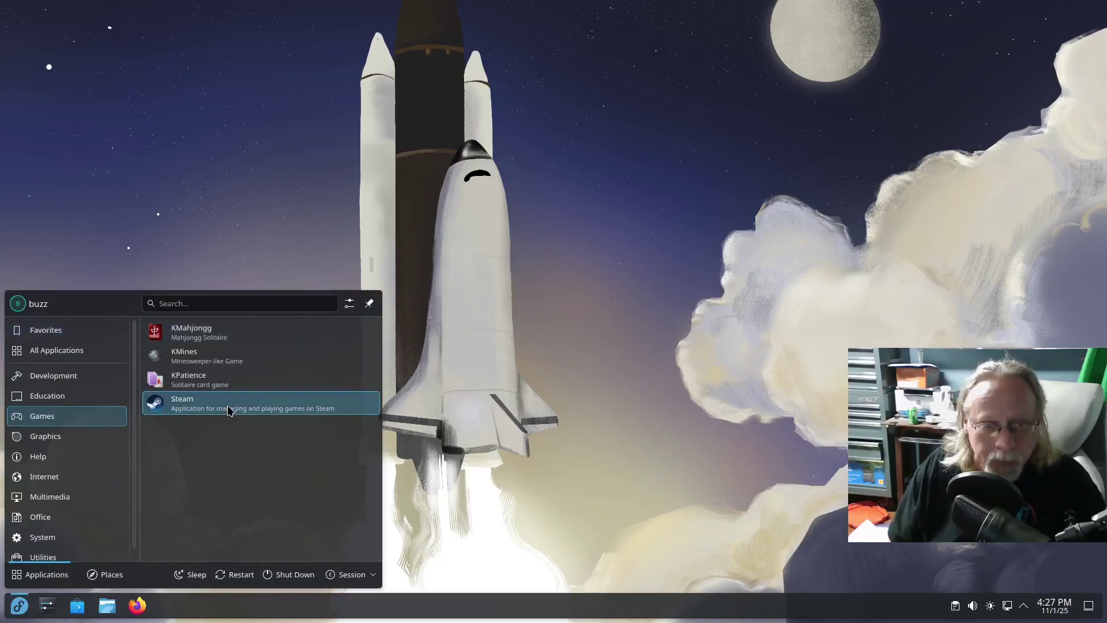
Step: Launch Steam, nudge its sign-in window slightly left, then close it
{"action": "left_click", "coordinate": [229, 410]}
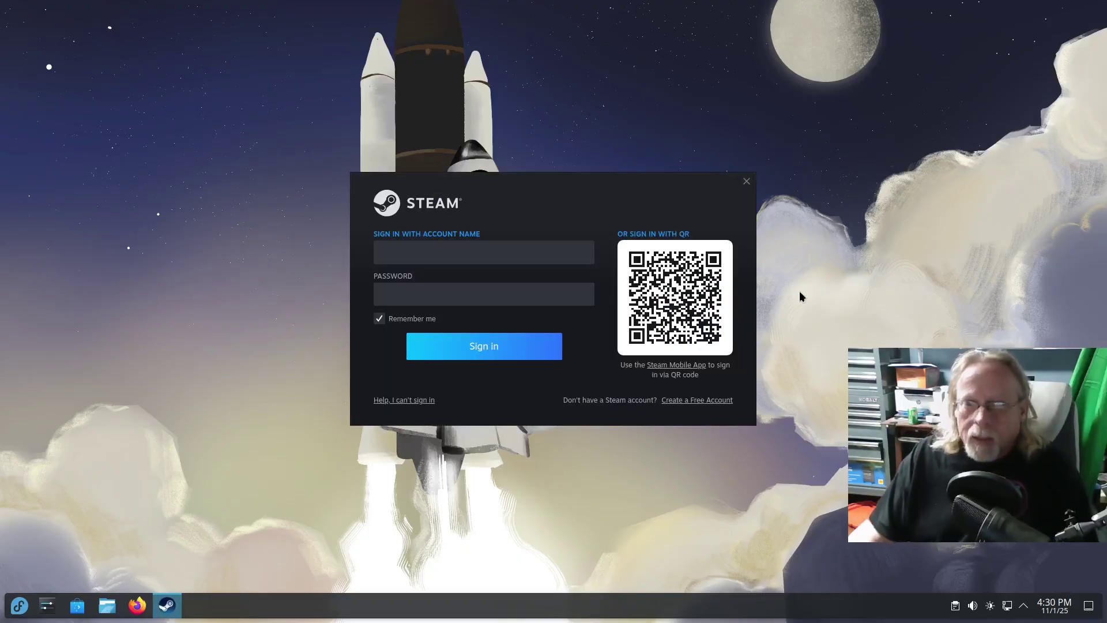
{"action": "left_click_drag", "start_coordinate": [677, 188], "coordinate": [651, 193]}
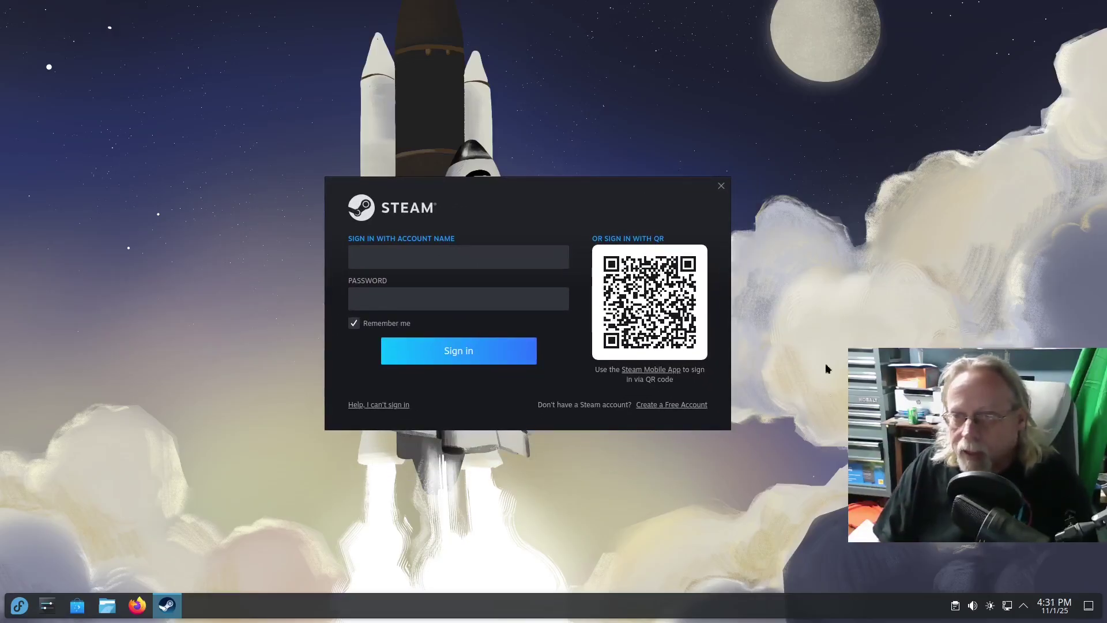
{"action": "left_click", "coordinate": [721, 186]}
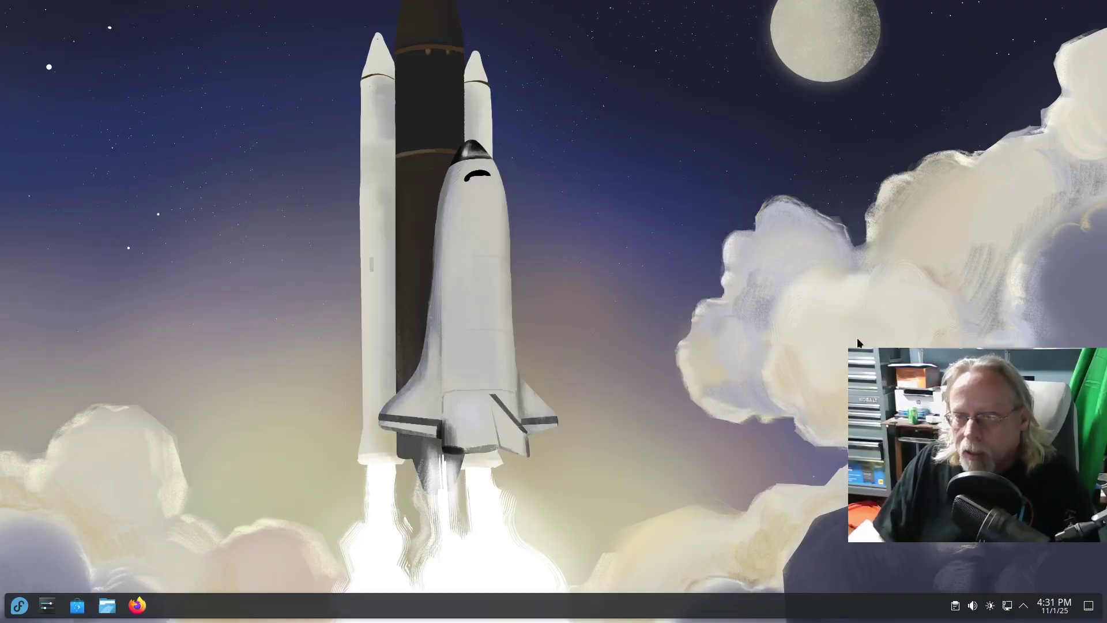